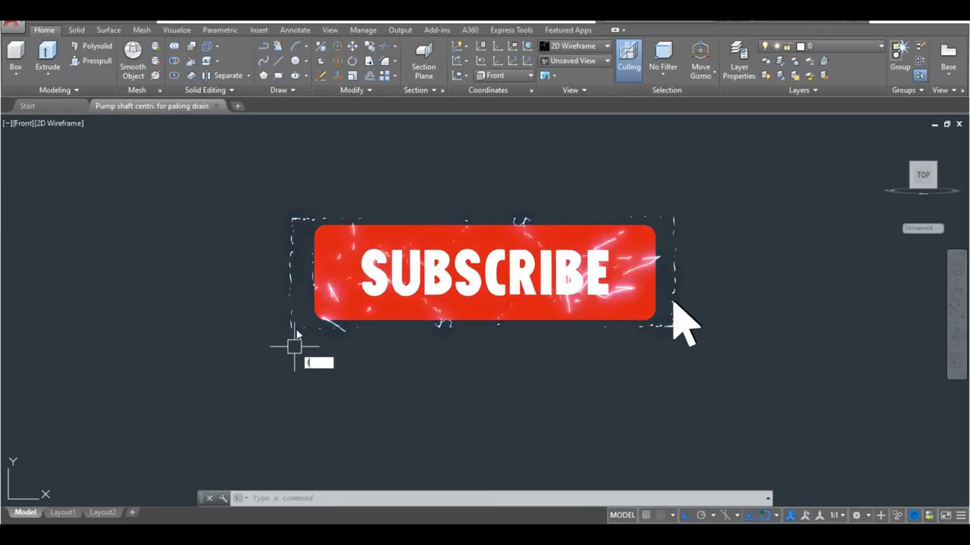
# Draw a closed 120 by 38 rectangular outline with the LINE command.
pyautogui.write('l')
pyautogui.press('Return')
pyautogui.click(305, 294)
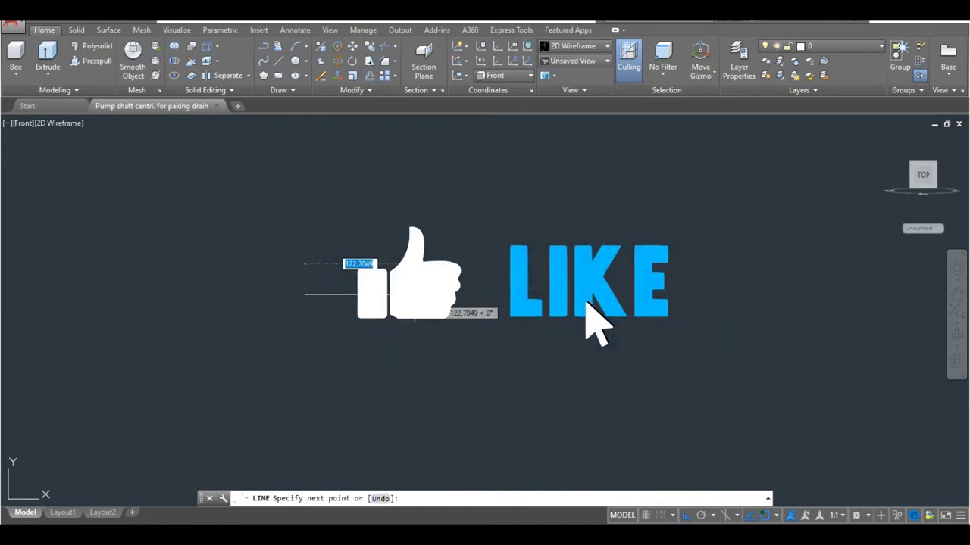
pyautogui.write('120')
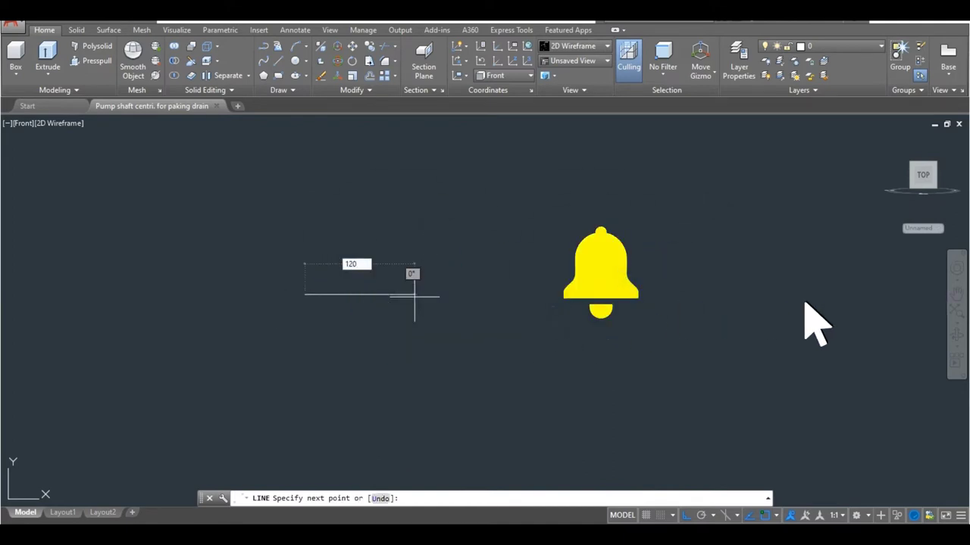
pyautogui.press('Return')
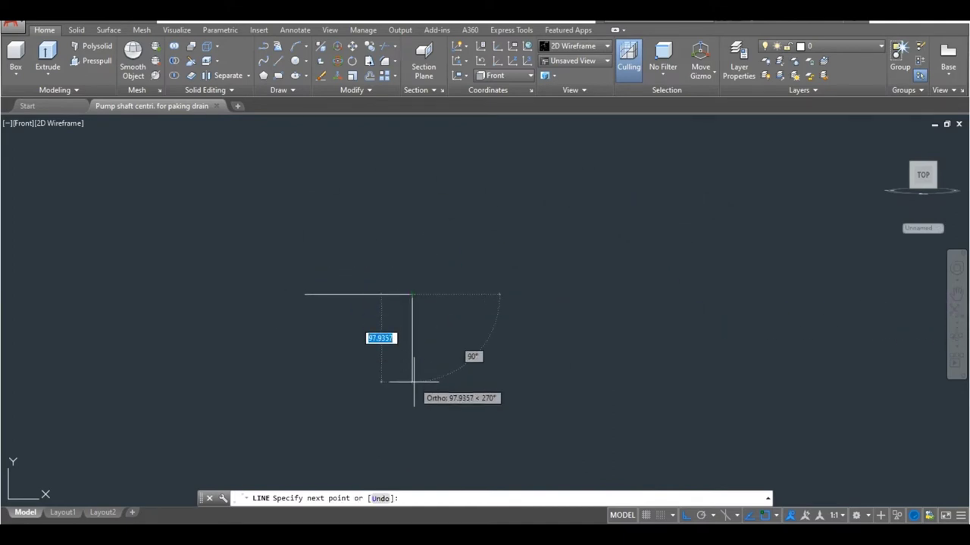
pyautogui.write('38')
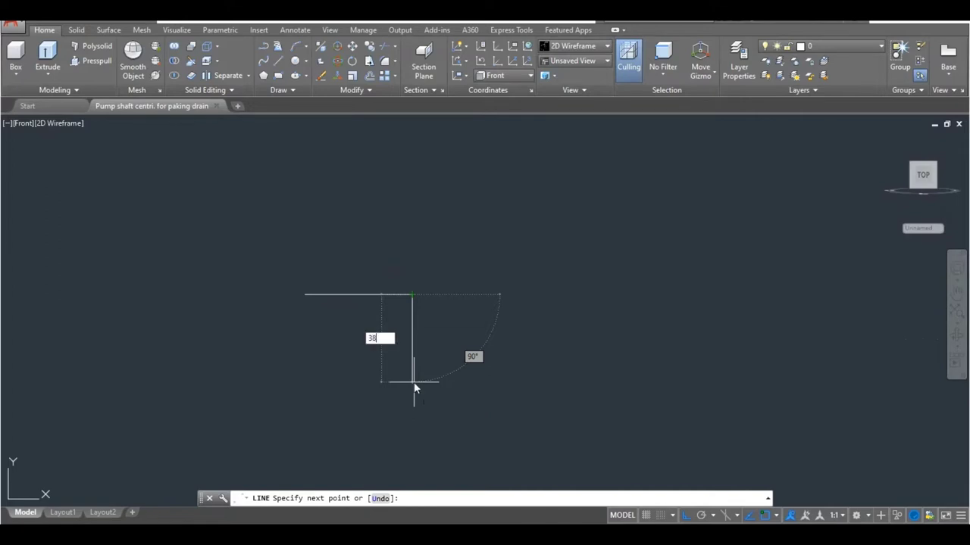
pyautogui.press('Return')
pyautogui.write('120')
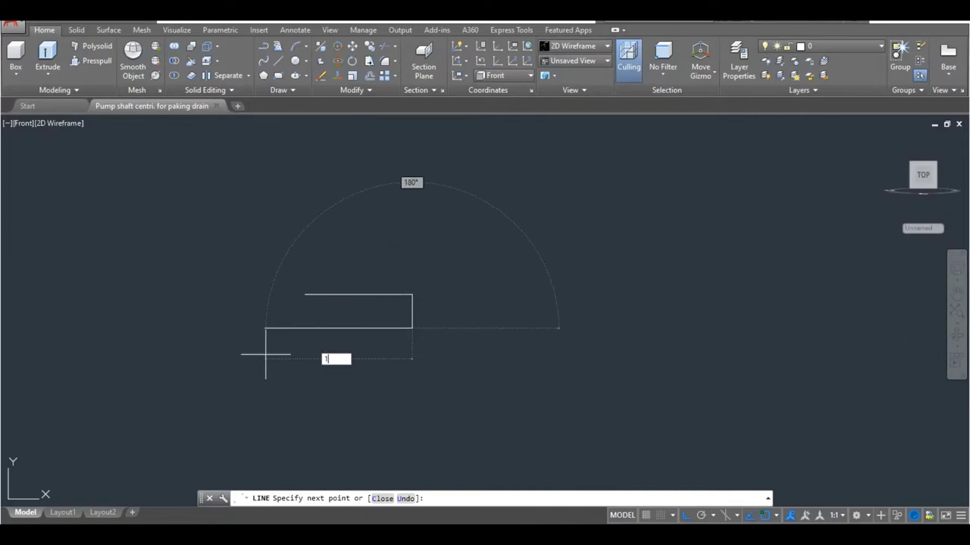
pyautogui.press('Return')
pyautogui.click(305, 294)
pyautogui.press('Return')
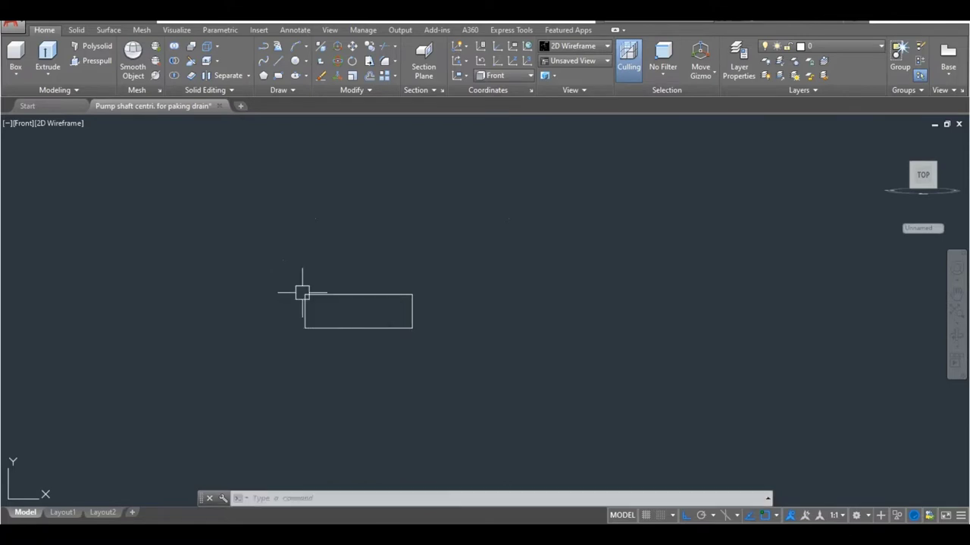
pyautogui.write('c')
# Add a 48-diameter circle centred on the rectangle's right-edge midpoint.
pyautogui.press('Return')
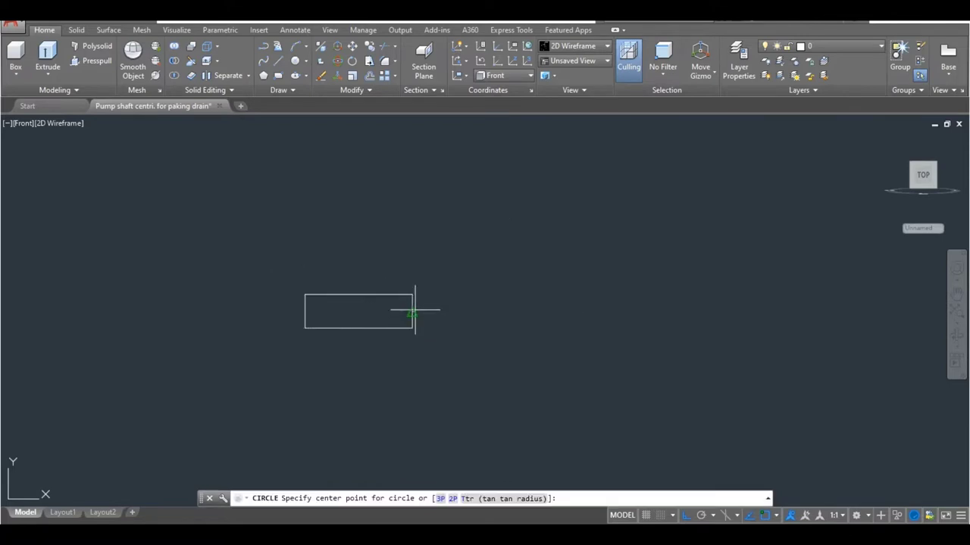
pyautogui.click(412, 312)
pyautogui.write('d')
pyautogui.press('Return')
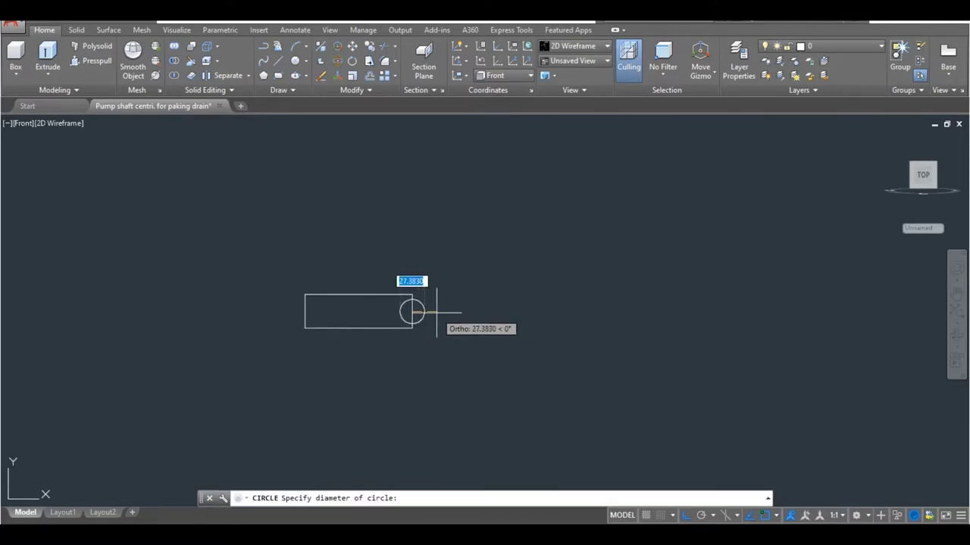
pyautogui.write('48')
pyautogui.press('Return')
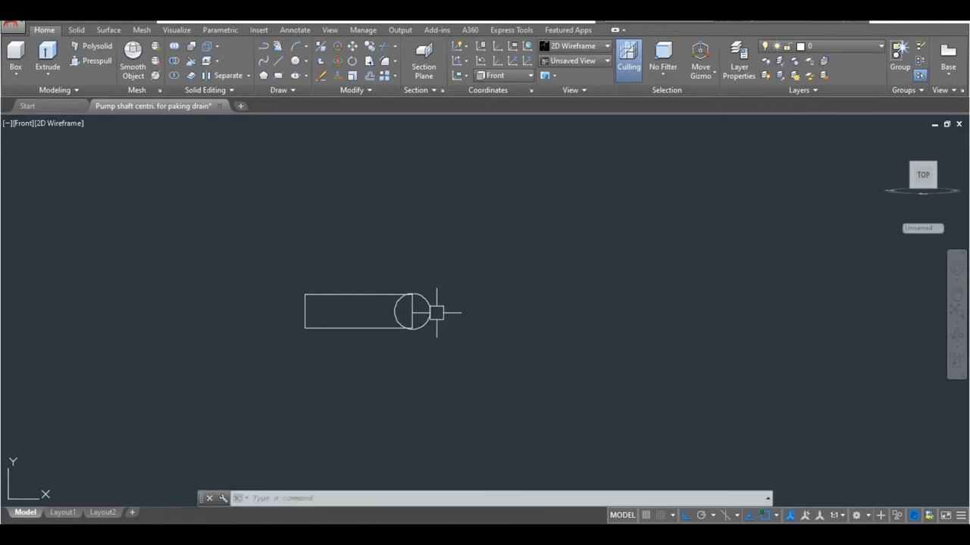
pyautogui.press('Return')
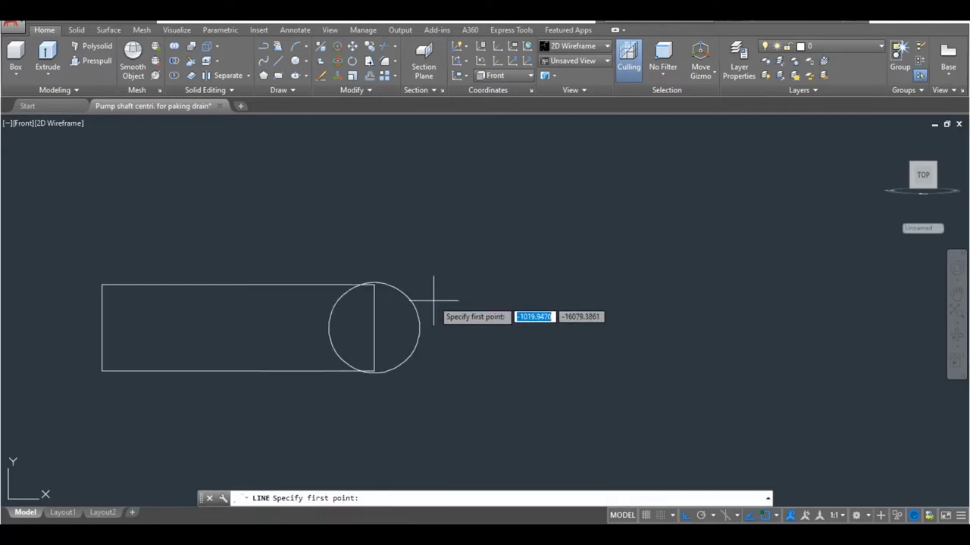
# Draw the 55 by 40 second section starting at the circle's top quadrant.
pyautogui.scroll(4, 432, 296)
pyautogui.scroll(2, 379, 269)
pyautogui.click(336, 272)
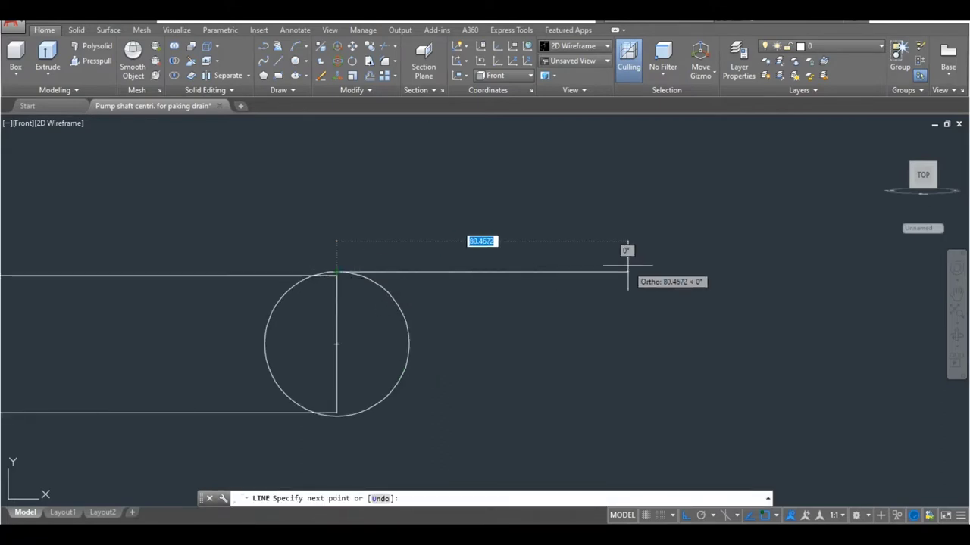
pyautogui.write('55')
pyautogui.press('Return')
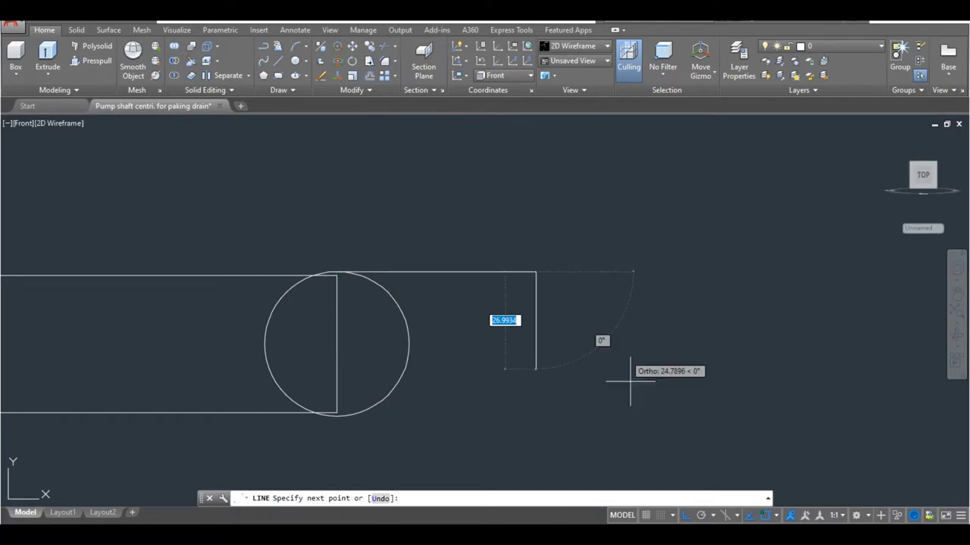
pyautogui.write('40')
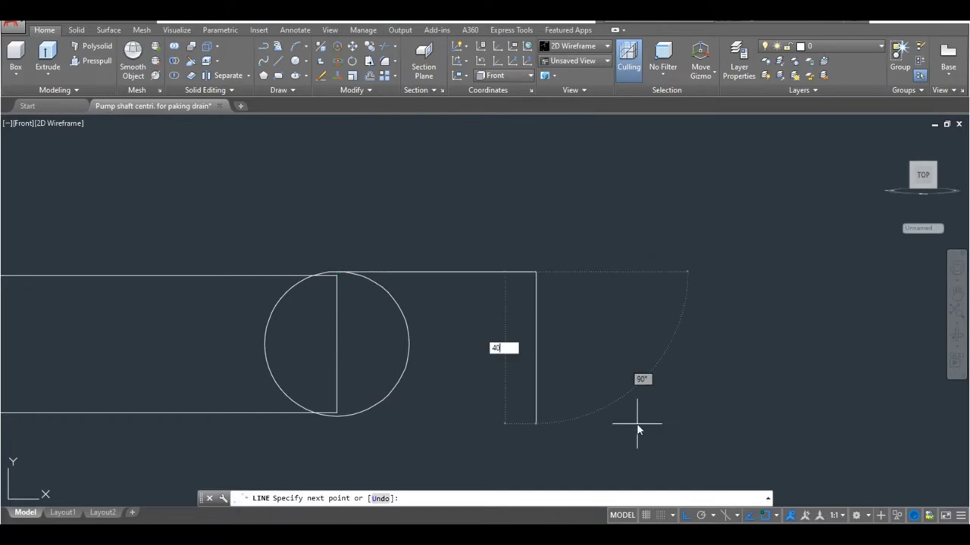
pyautogui.press('Return')
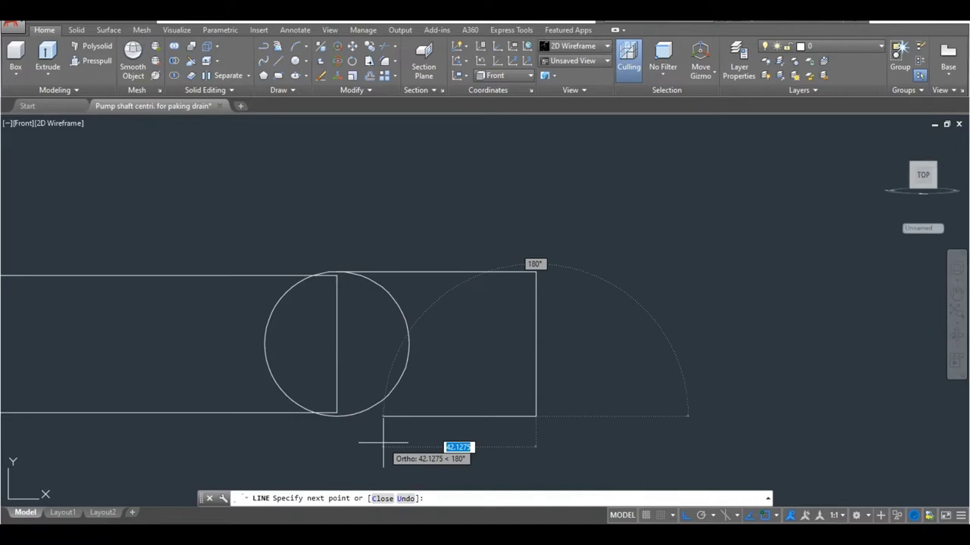
pyautogui.write('55')
pyautogui.press('Return')
pyautogui.press('Return')
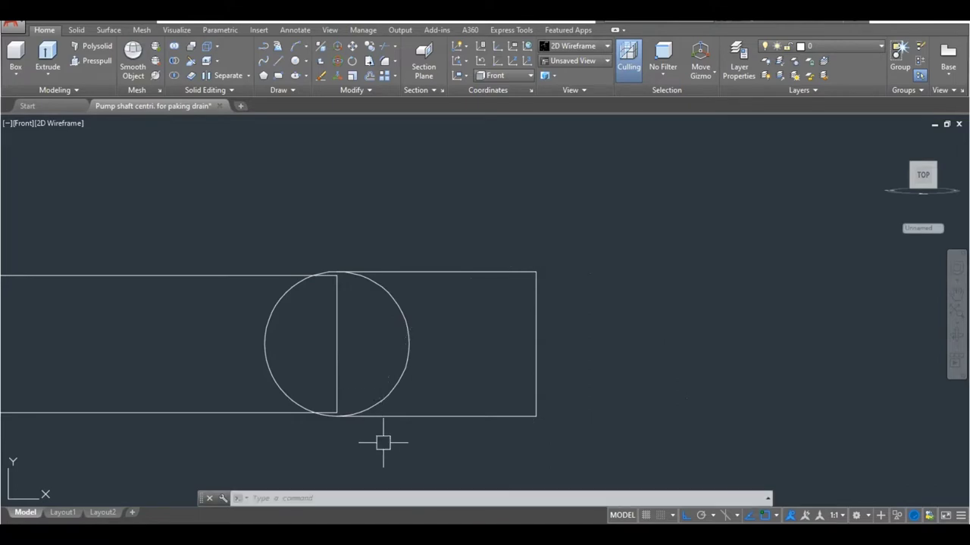
# Delete the guide circle and begin rounding the new section's lower-left corner.
pyautogui.click(399, 374)
pyautogui.press('Delete')
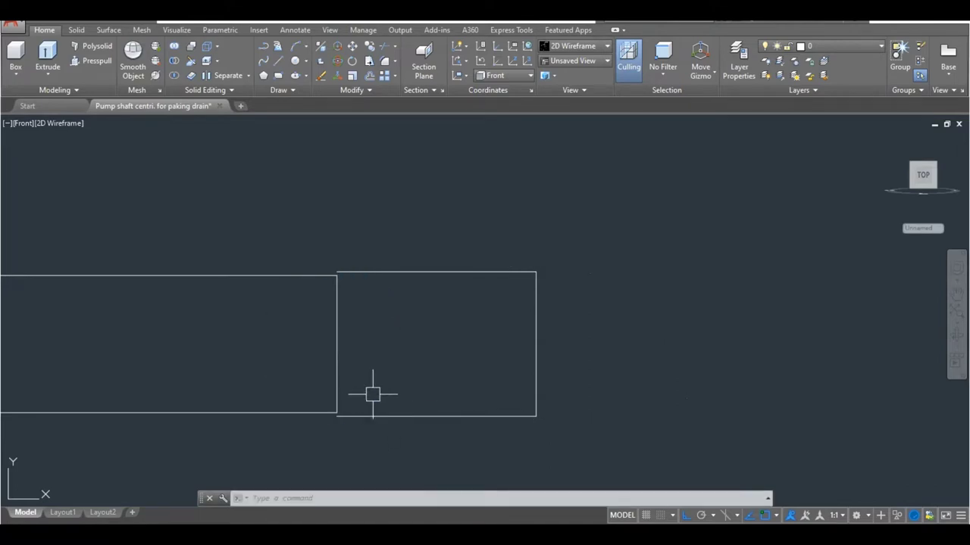
pyautogui.write('f')
pyautogui.press('Return')
pyautogui.click(364, 413)
# Round the lower-left corner where the second section meets the first.
pyautogui.click(342, 373)
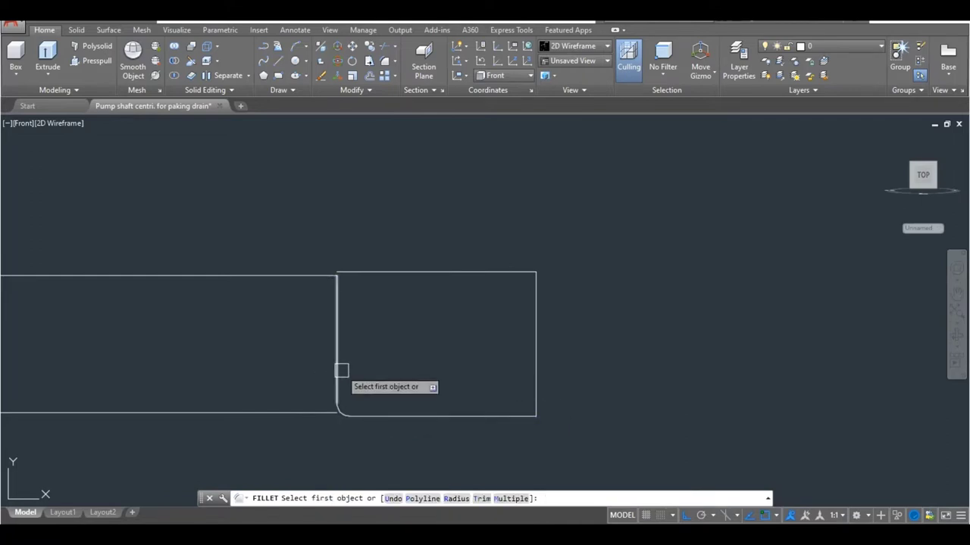
pyautogui.press('Escape')
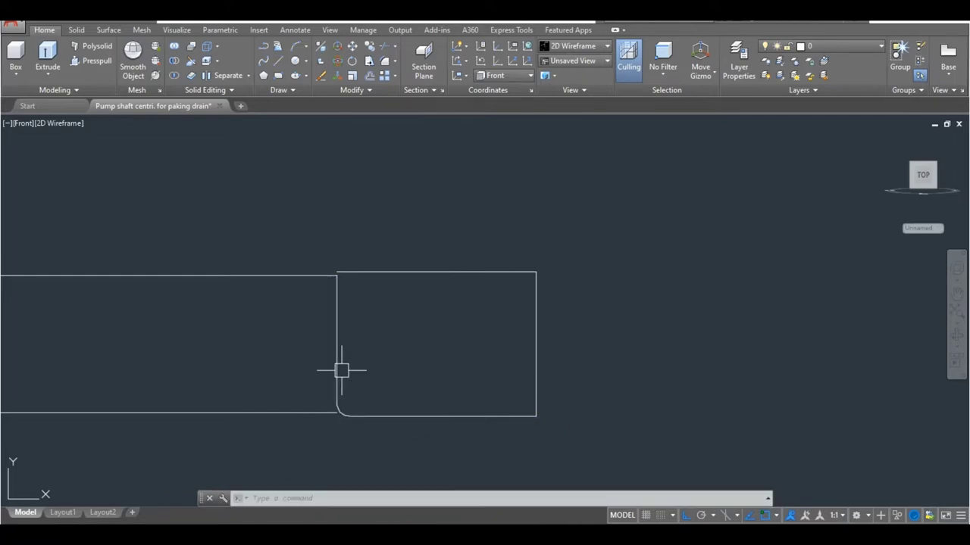
pyautogui.press('Return')
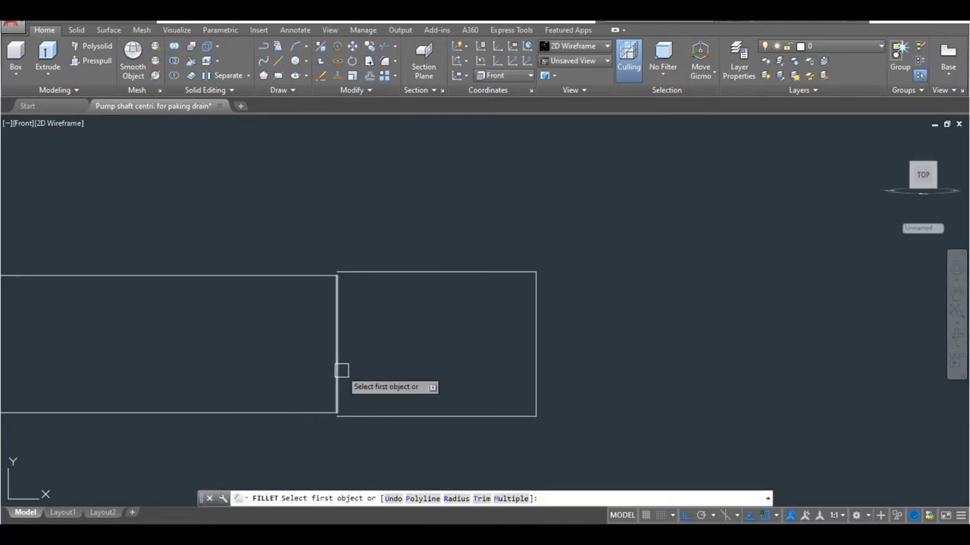
pyautogui.write('r')
pyautogui.press('Return')
pyautogui.press('Return')
pyautogui.click(376, 416)
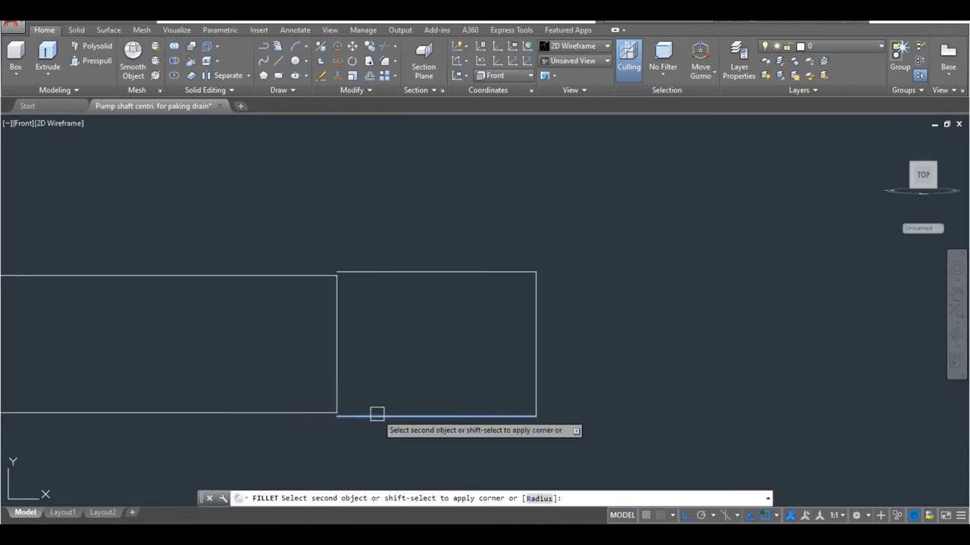
pyautogui.click(337, 364)
# Draw a guide circle centred on the second section's right-edge midpoint.
pyautogui.press('Return')
pyautogui.click(336, 316)
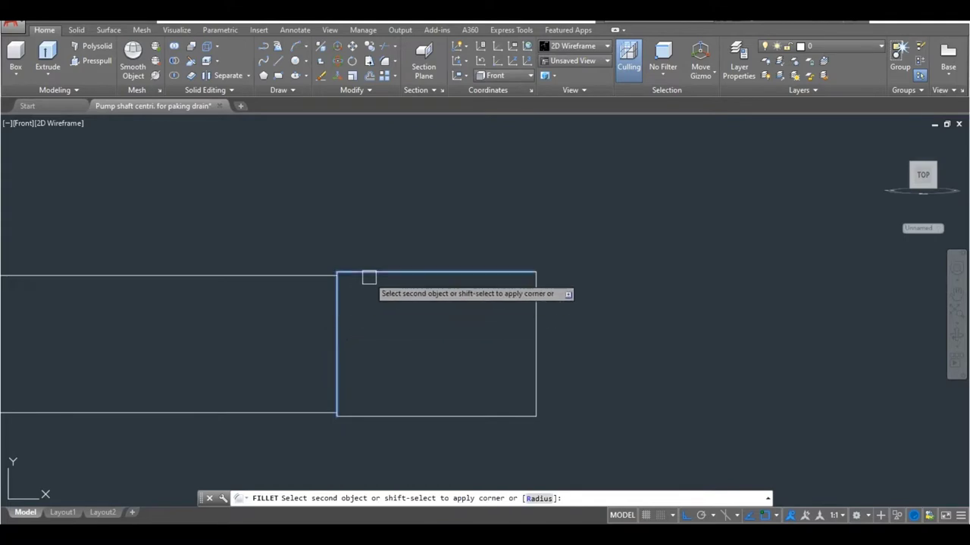
pyautogui.press('Escape')
pyautogui.write('c')
pyautogui.press('Return')
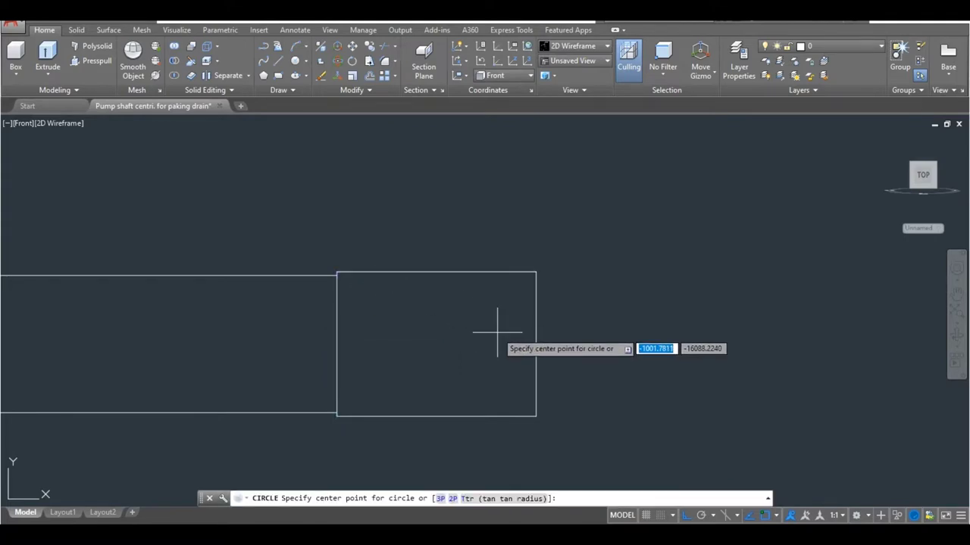
pyautogui.click(536, 344)
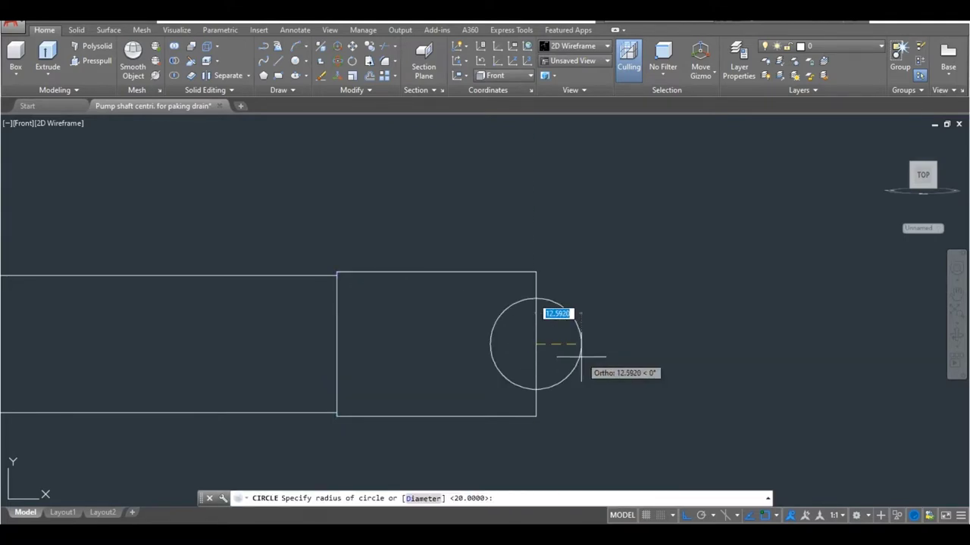
pyautogui.write('d')
pyautogui.press('Return')
pyautogui.write('0')
pyautogui.press('Return')
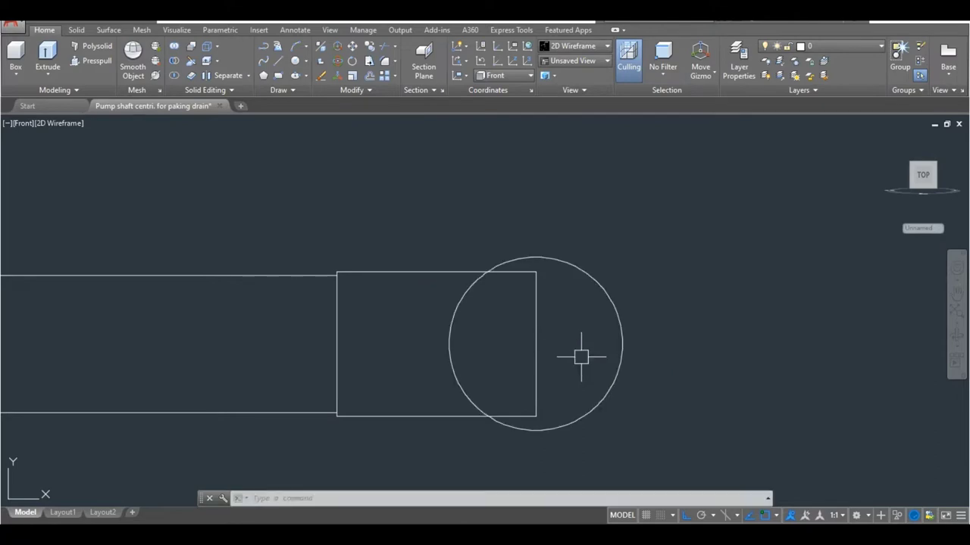
# Extend the section's right edge up and down to the guide circle.
pyautogui.write('ex')
pyautogui.press('Return')
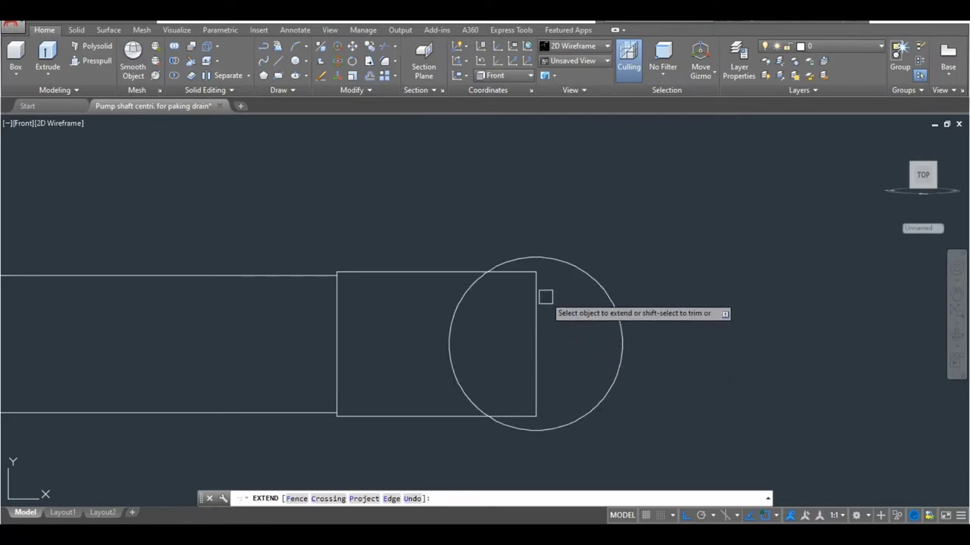
pyautogui.click(536, 296)
pyautogui.click(536, 379)
pyautogui.press('Return')
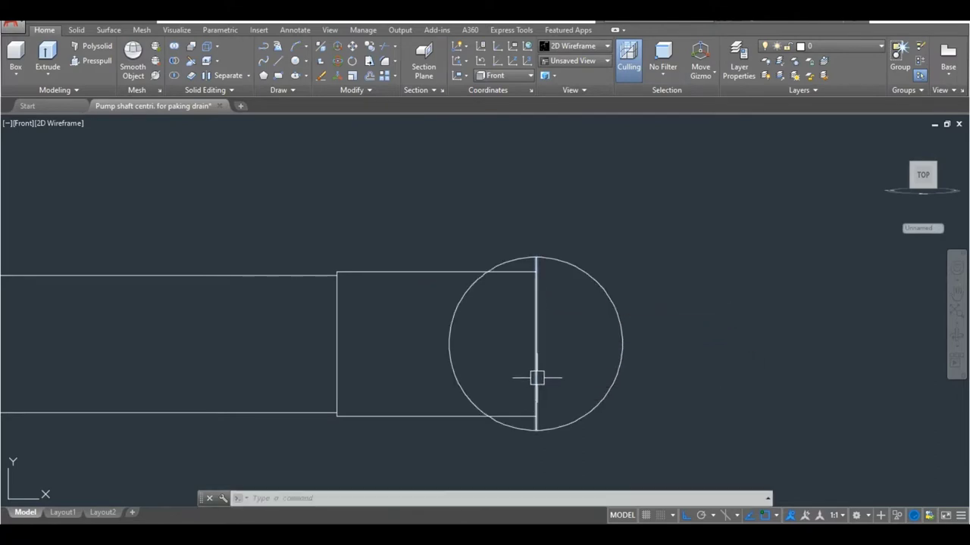
pyautogui.write('o')
# Offset the extended end line to the right and delete the guide circle.
pyautogui.press('Return')
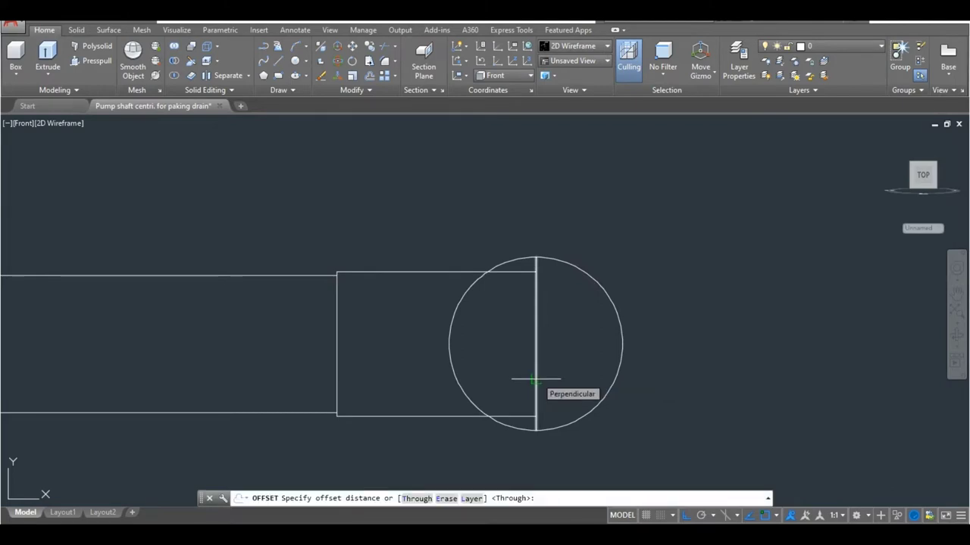
pyautogui.write('5')
pyautogui.press('Return')
pyautogui.click(535, 378)
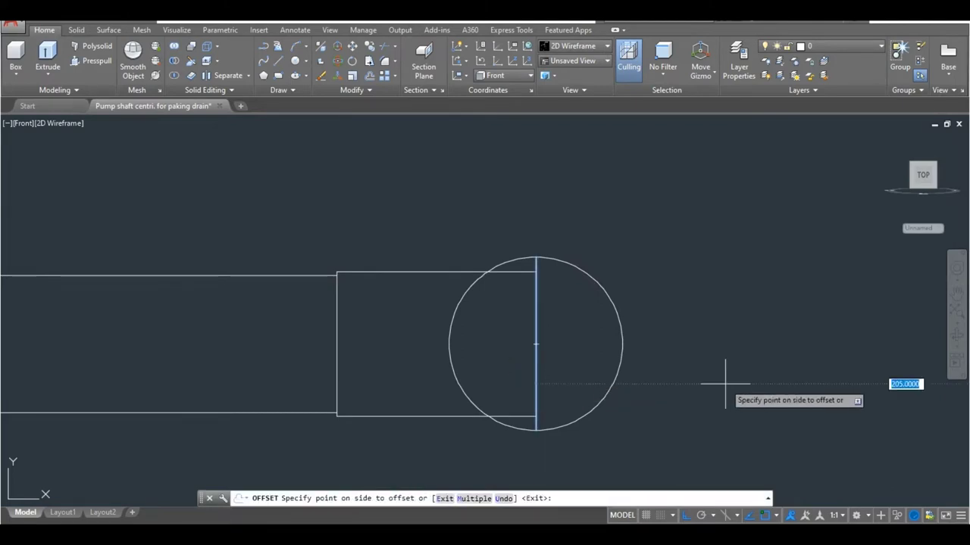
pyautogui.press('Escape')
pyautogui.click(621, 344)
pyautogui.press('Delete')
# Draw the new section's bottom and top edges out to the offset line.
pyautogui.moveTo(610, 340); pyautogui.dragTo(346, 340, button='middle')
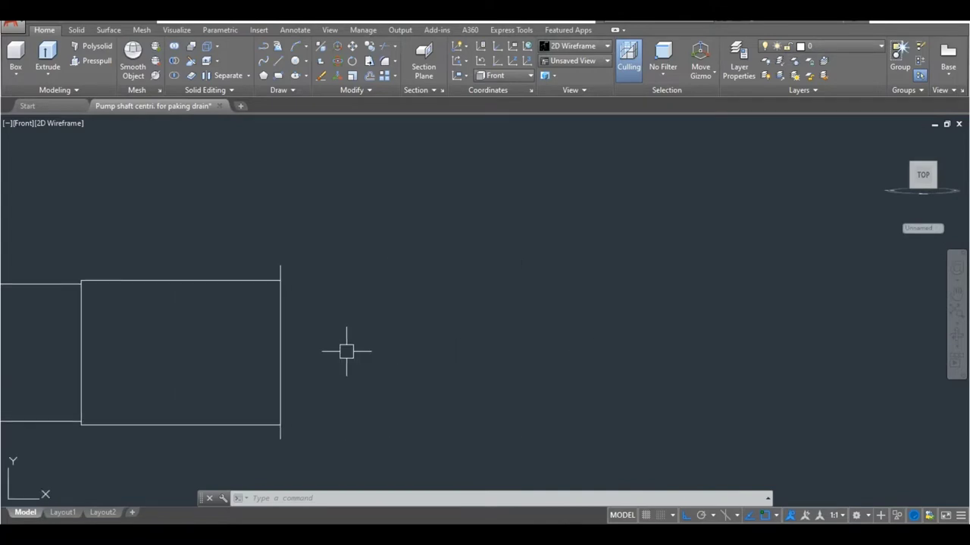
pyautogui.scroll(-5, 381, 373)
pyautogui.moveTo(381, 372); pyautogui.dragTo(290, 379, button='middle')
pyautogui.write('l')
pyautogui.press('Return')
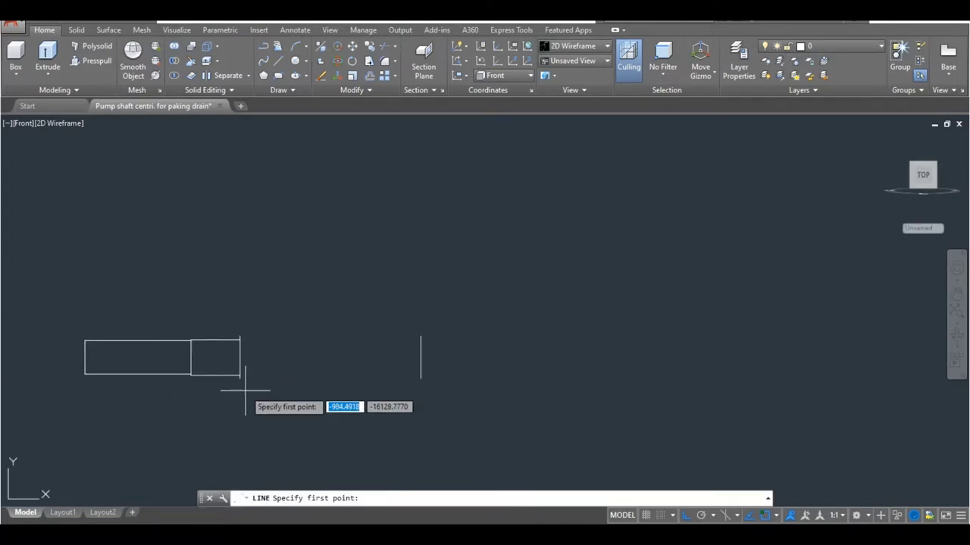
pyautogui.click(240, 378)
pyautogui.click(421, 378)
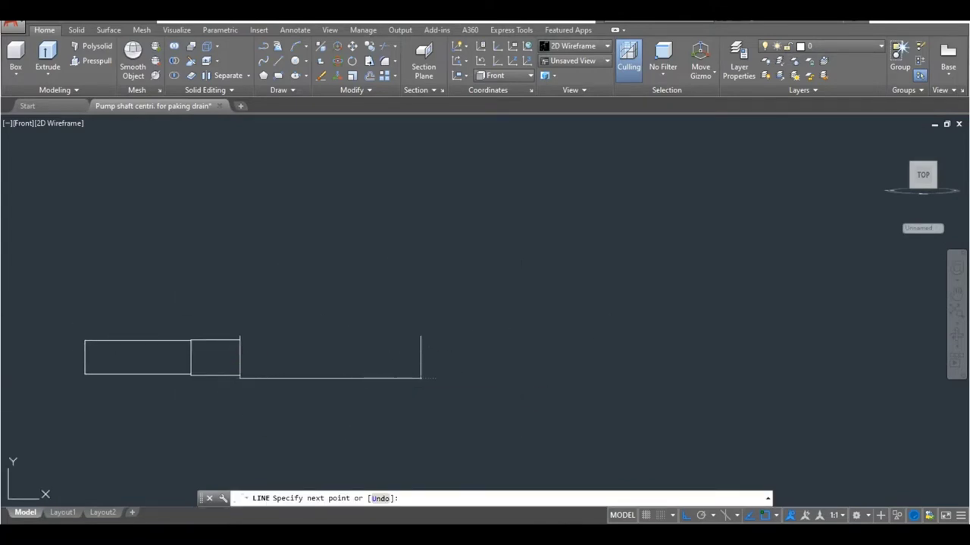
pyautogui.press('Escape')
pyautogui.press('Return')
pyautogui.click(239, 338)
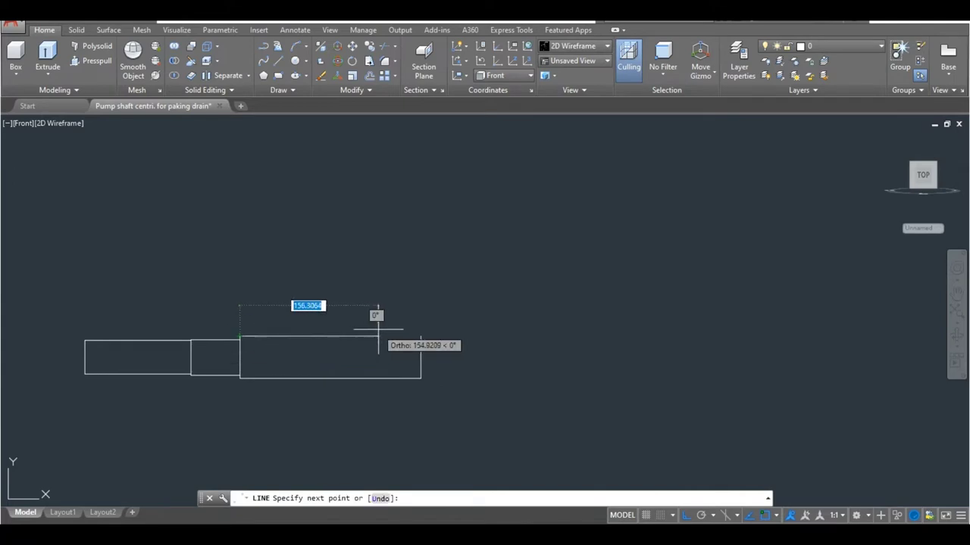
pyautogui.click(420, 337)
pyautogui.press('Escape')
pyautogui.write('c')
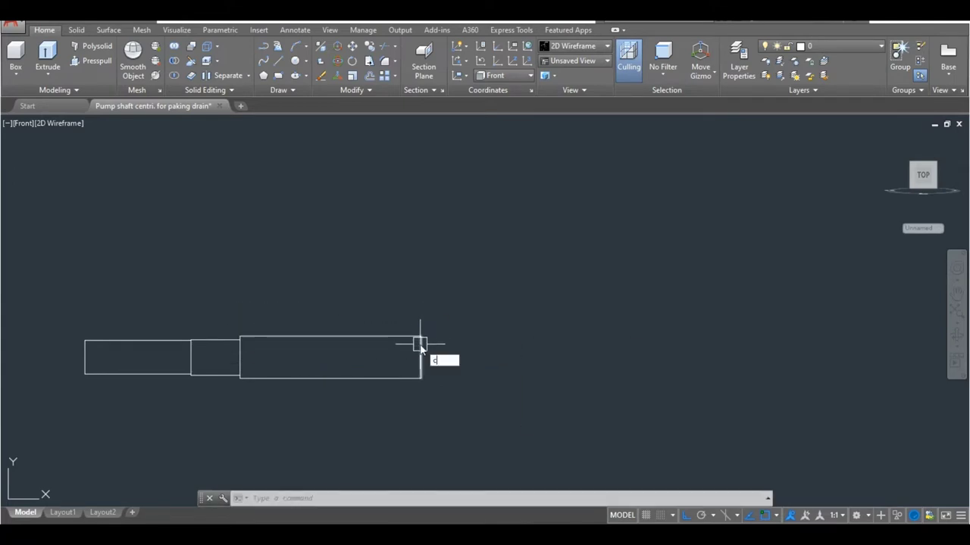
# Add a 48-diameter guide circle centred on the new section's end.
pyautogui.press('Return')
pyautogui.scroll(2, 417, 353)
pyautogui.click(417, 356)
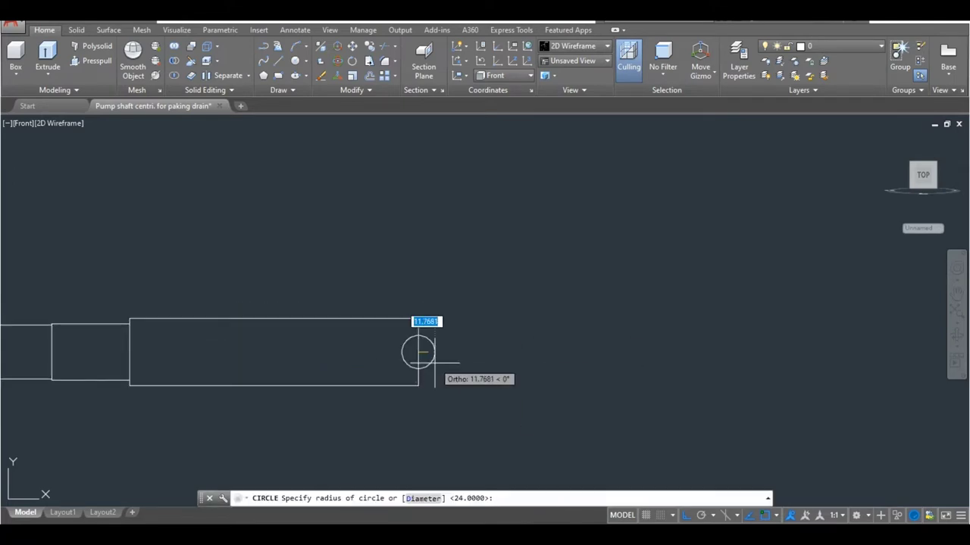
pyautogui.write('d')
pyautogui.press('Return')
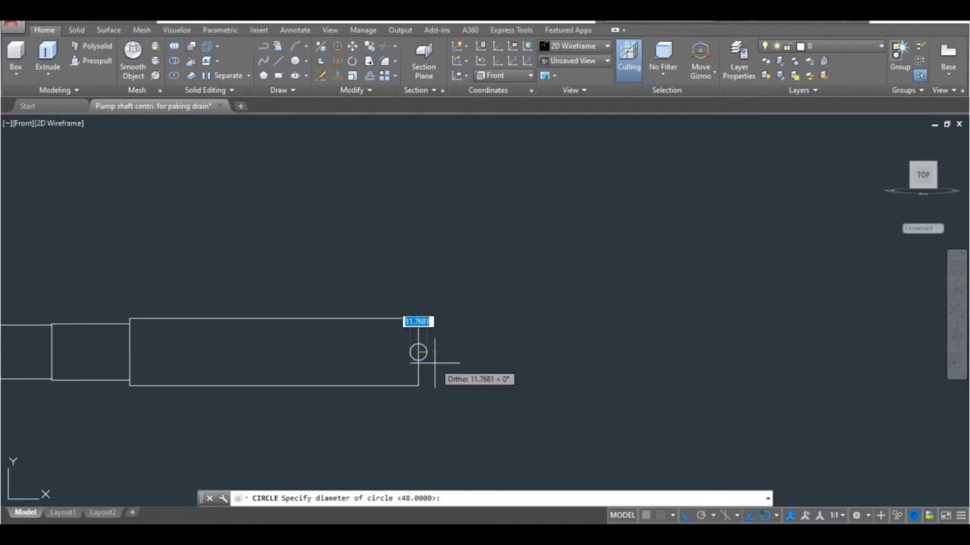
pyautogui.press('Return')
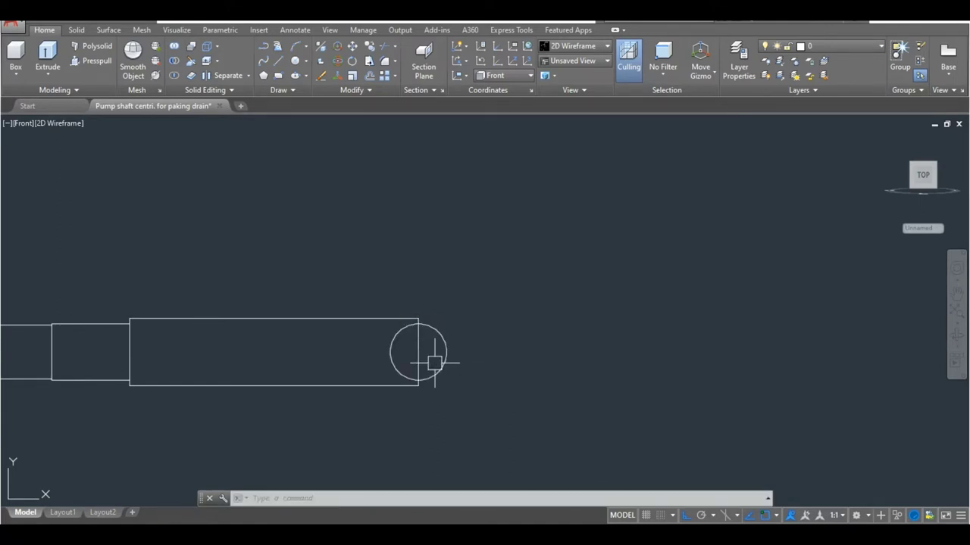
# Outline the next, narrower step from the circle's top back to the shaft.
pyautogui.write('l')
pyautogui.press('Return')
pyautogui.click(418, 324)
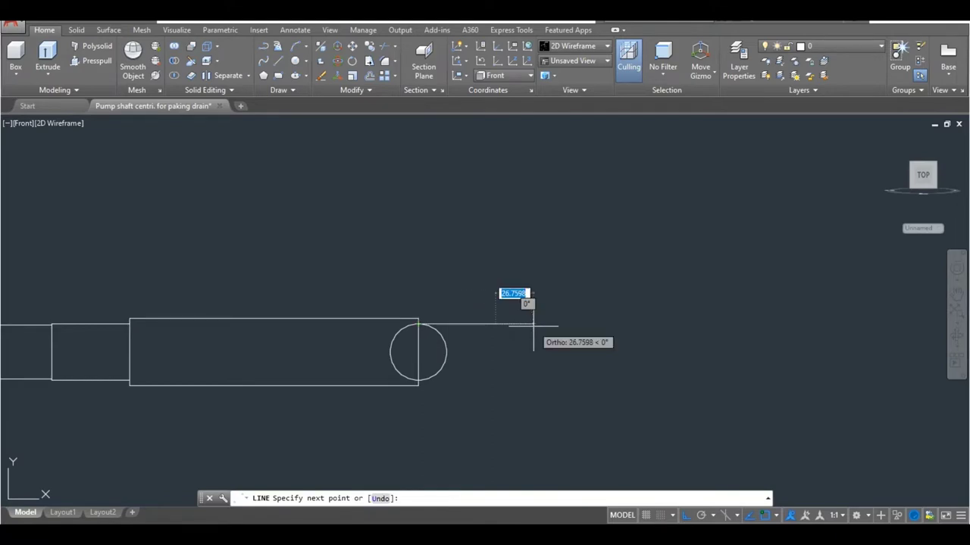
pyautogui.click(495, 326)
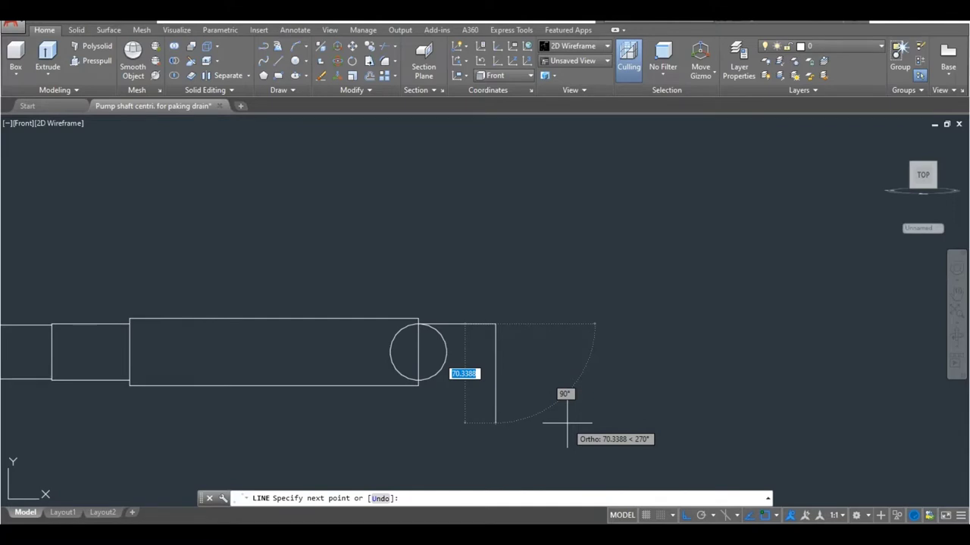
pyautogui.write('0')
pyautogui.press('Return')
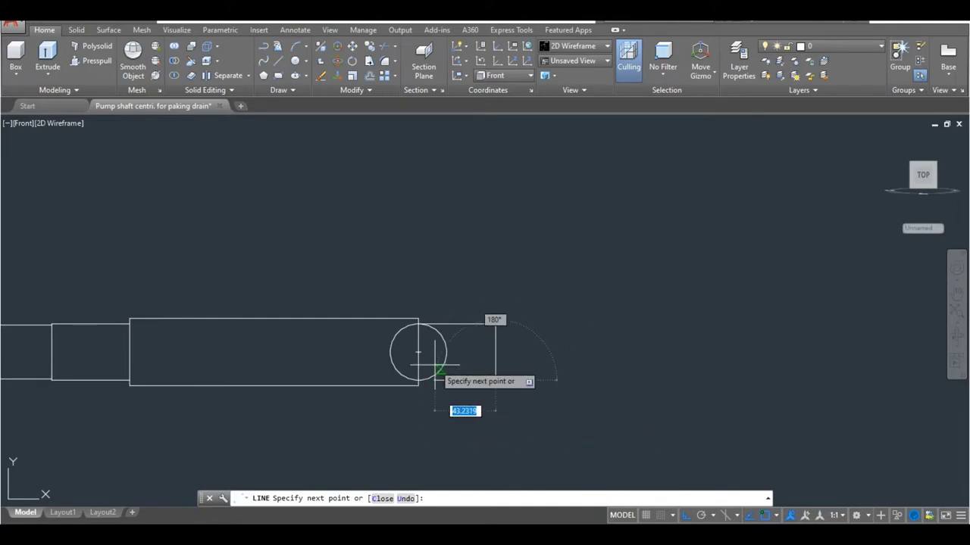
pyautogui.click(418, 380)
pyautogui.press('Return')
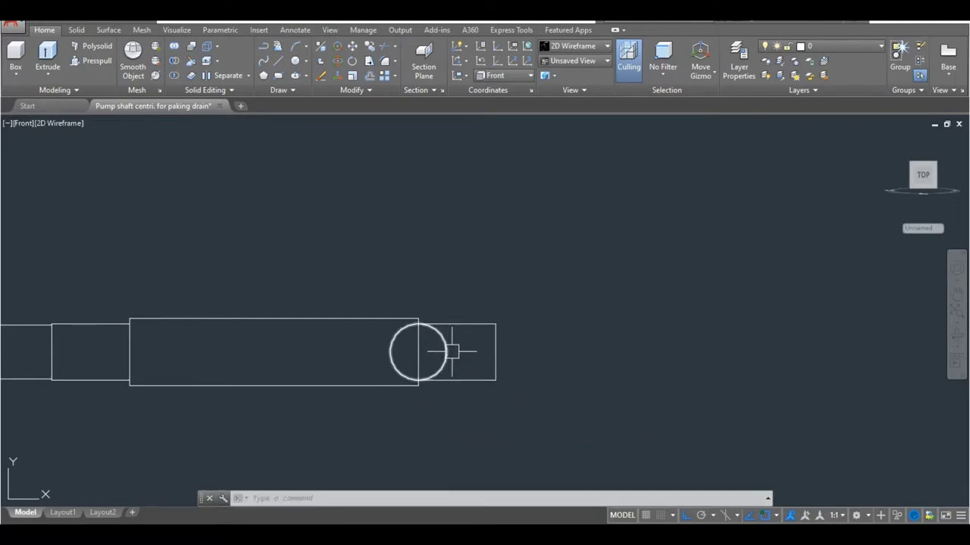
pyautogui.write('c')
# Add a 35-diameter guide circle centred on the shaft's right end.
pyautogui.press('Return')
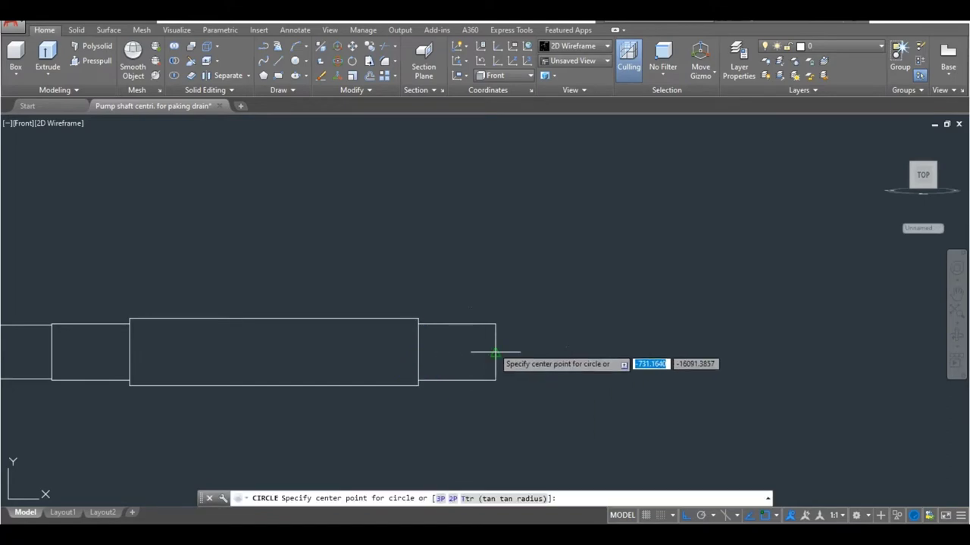
pyautogui.click(495, 352)
pyautogui.write('d')
pyautogui.press('Return')
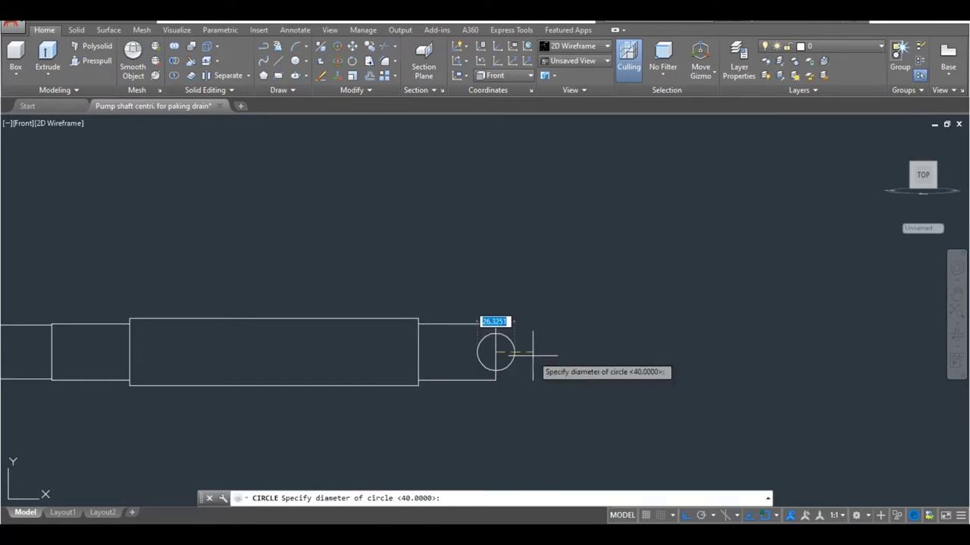
pyautogui.write('35')
pyautogui.press('Return')
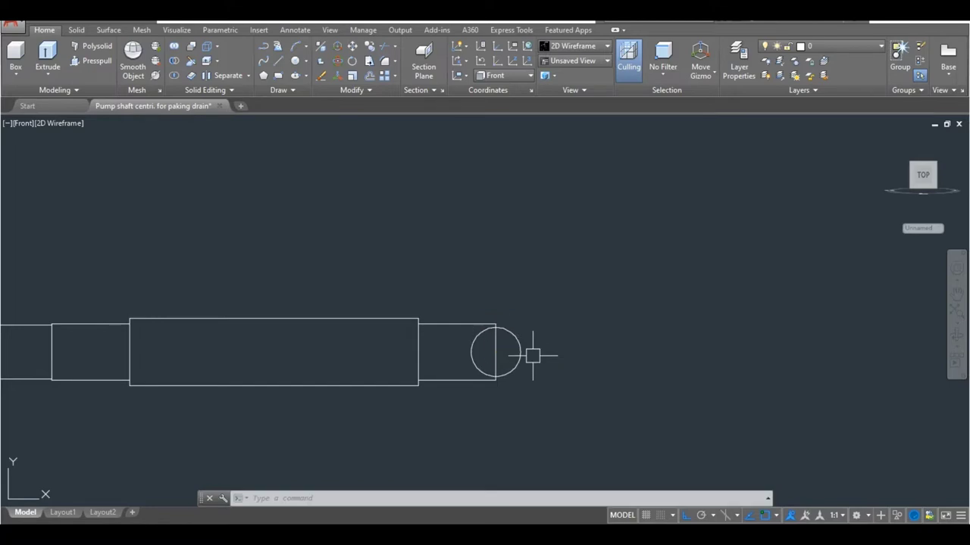
# Outline another step from the circle's top using a length of 13.
pyautogui.write('l')
pyautogui.press('Return')
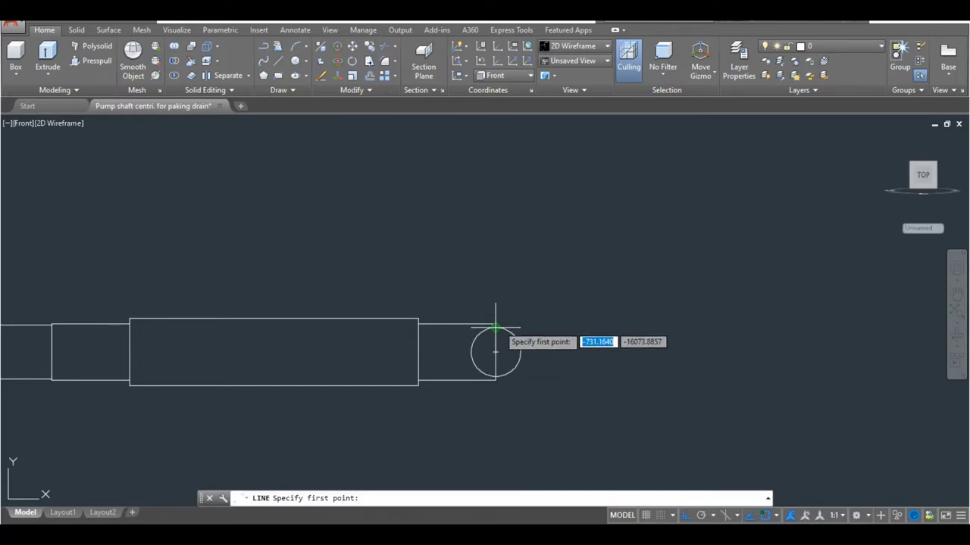
pyautogui.click(495, 327)
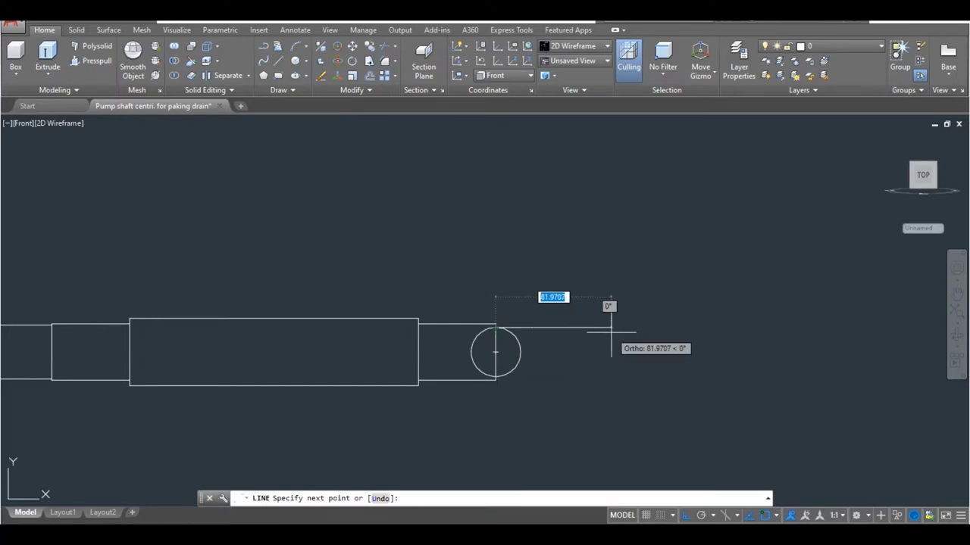
pyautogui.write('1')
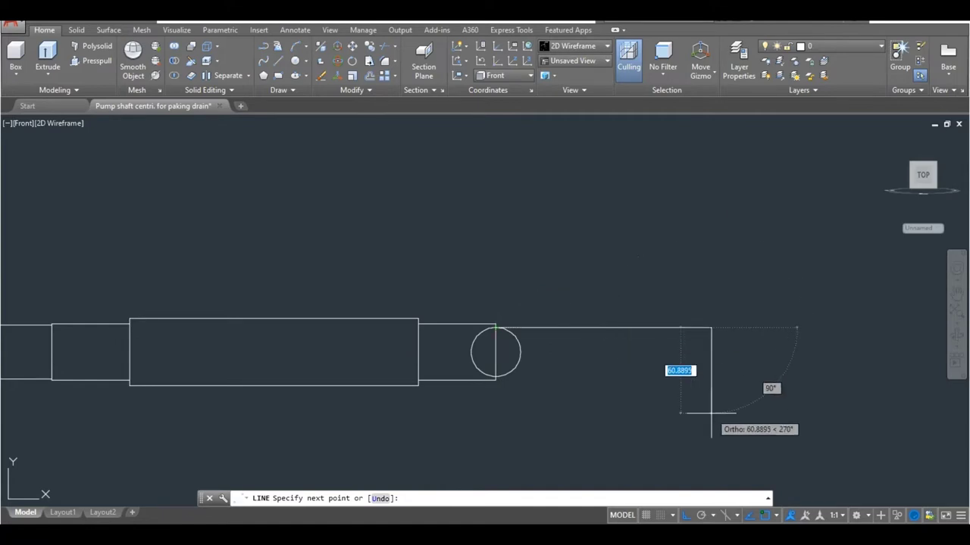
pyautogui.write('3')
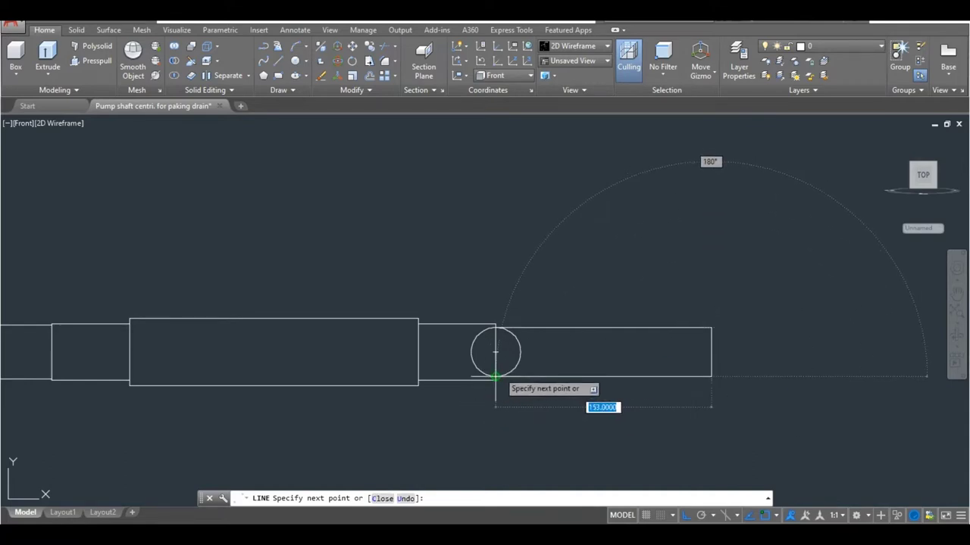
pyautogui.click(496, 357)
pyautogui.press('Return')
# Place a 25-diameter guide circle at the shaft end's midpoint.
pyautogui.moveTo(659, 338); pyautogui.dragTo(402, 332, button='middle')
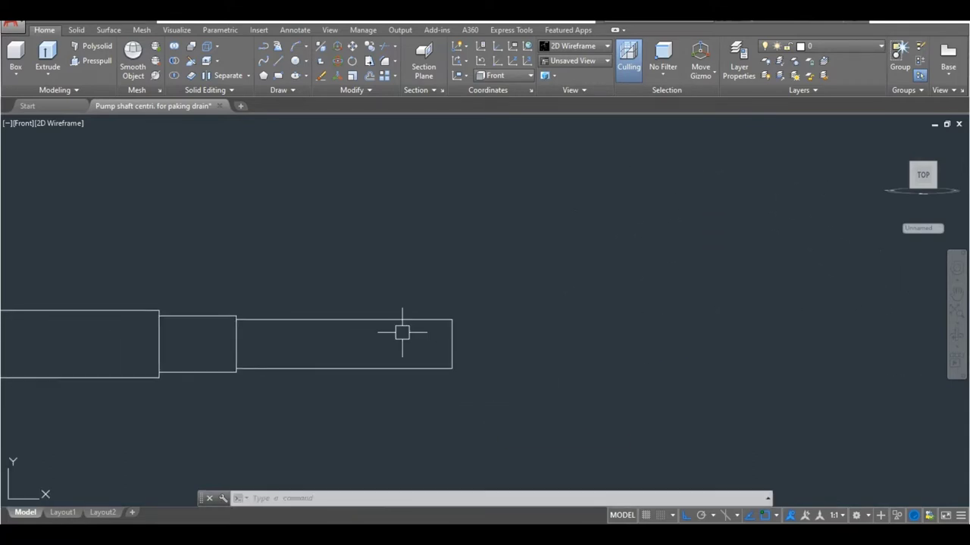
pyautogui.write('c')
pyautogui.press('Return')
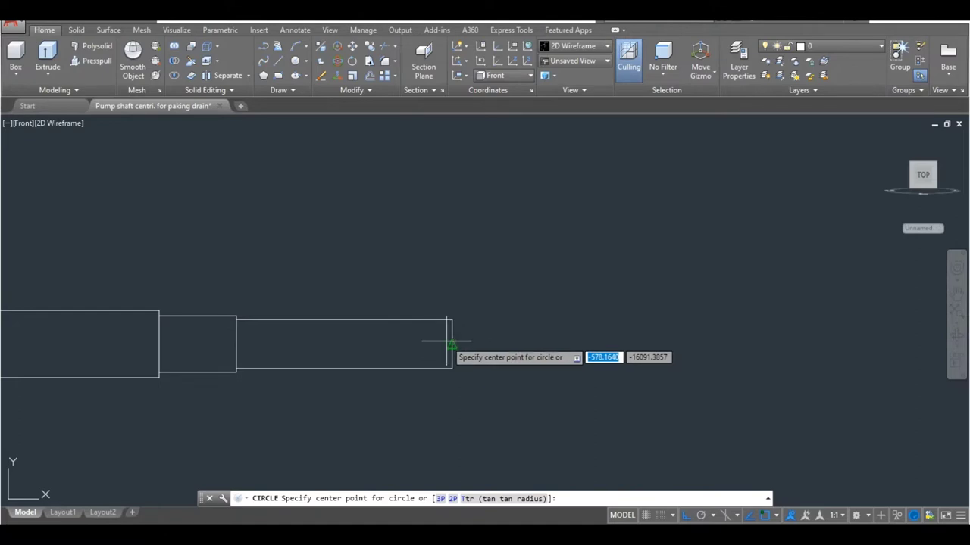
pyautogui.click(451, 344)
pyautogui.write('d')
pyautogui.press('Return')
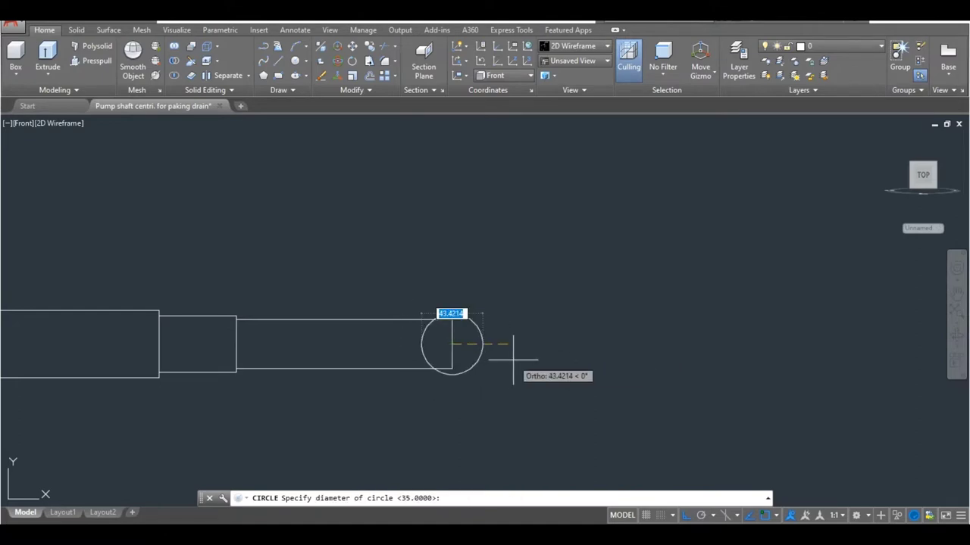
pyautogui.write('25')
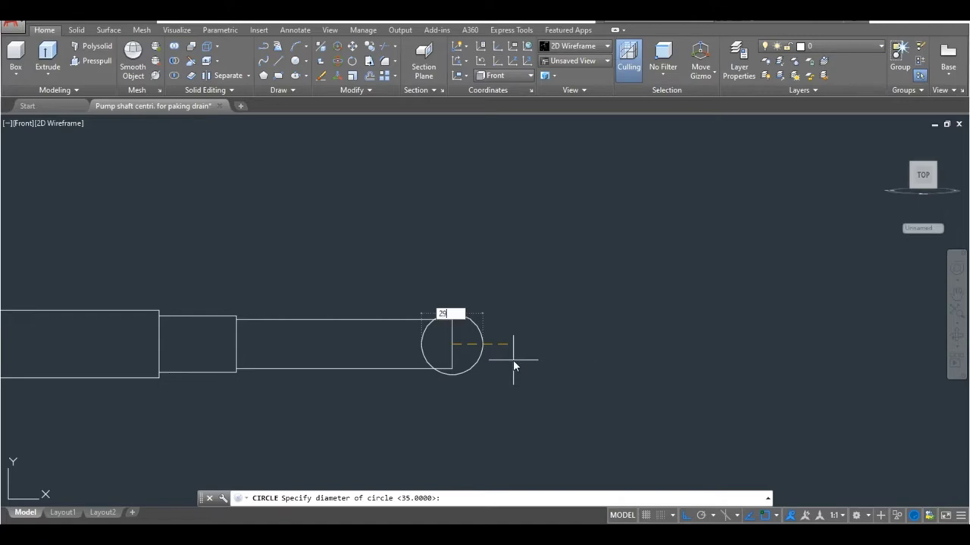
pyautogui.press('Return')
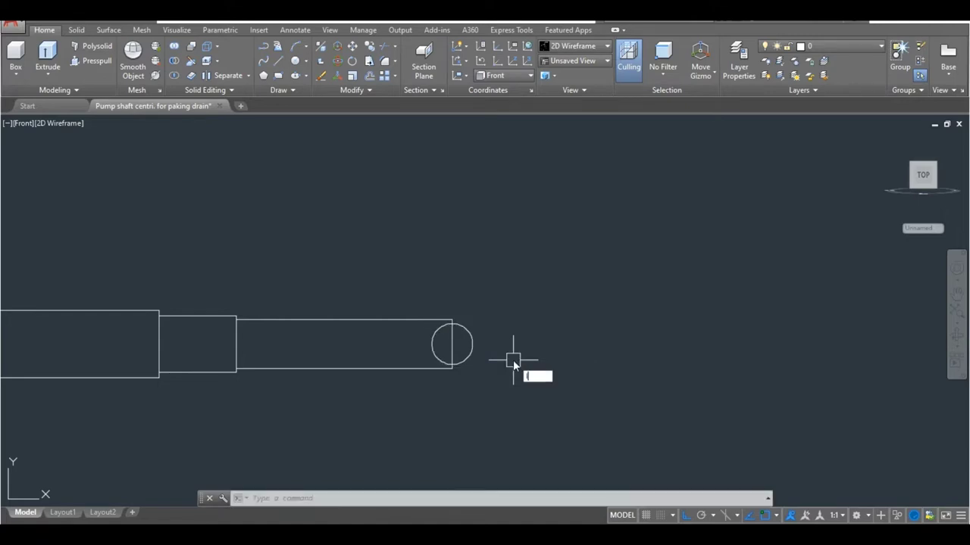
# Draw a step from the circle's top: 47 across, 9 down, 47 back.
pyautogui.press('Return')
pyautogui.click(451, 324)
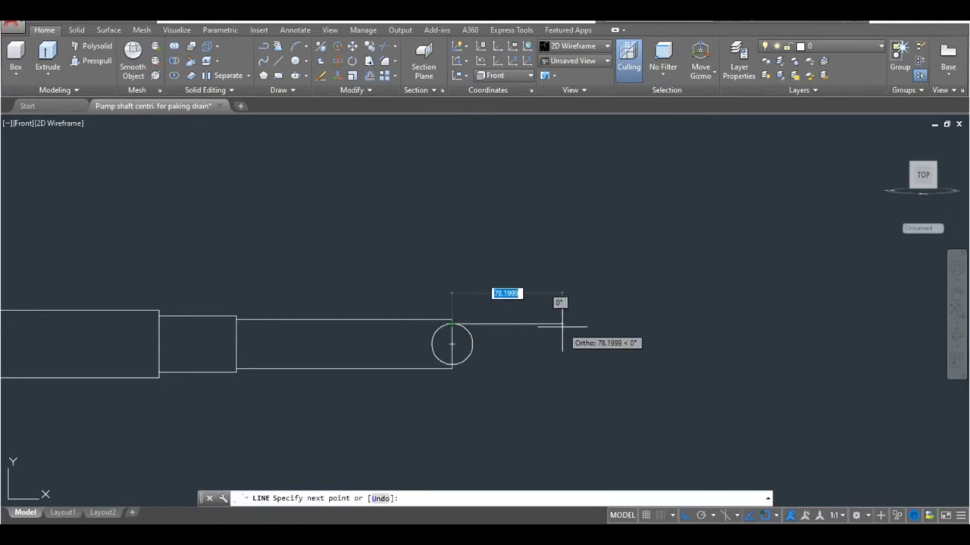
pyautogui.write('47')
pyautogui.press('Return')
pyautogui.write('2')
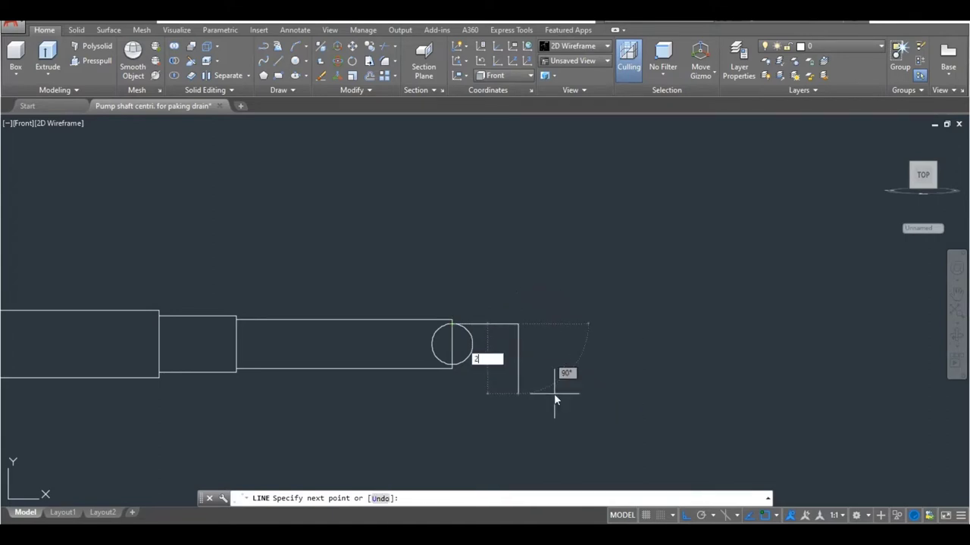
pyautogui.write('9')
pyautogui.press('Return')
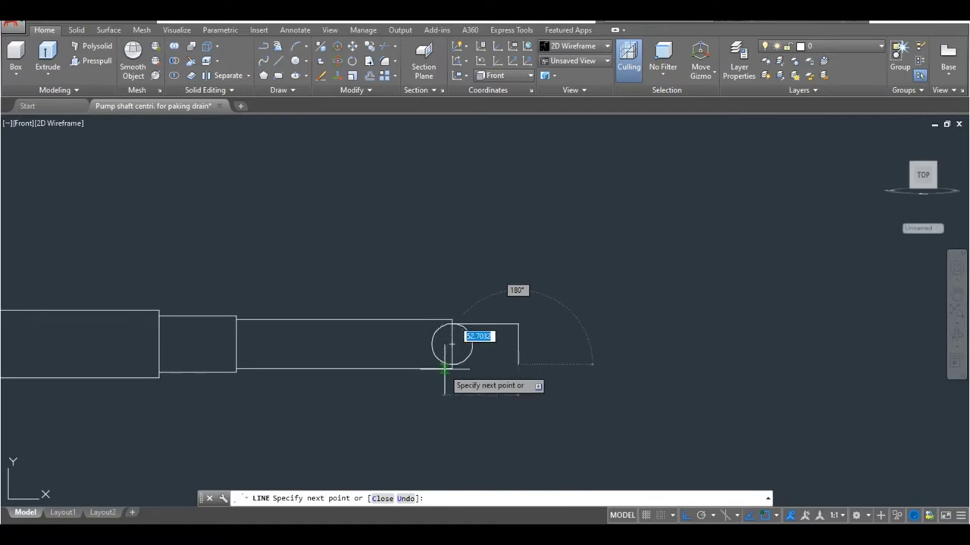
pyautogui.write('47')
pyautogui.press('Return')
pyautogui.press('Return')
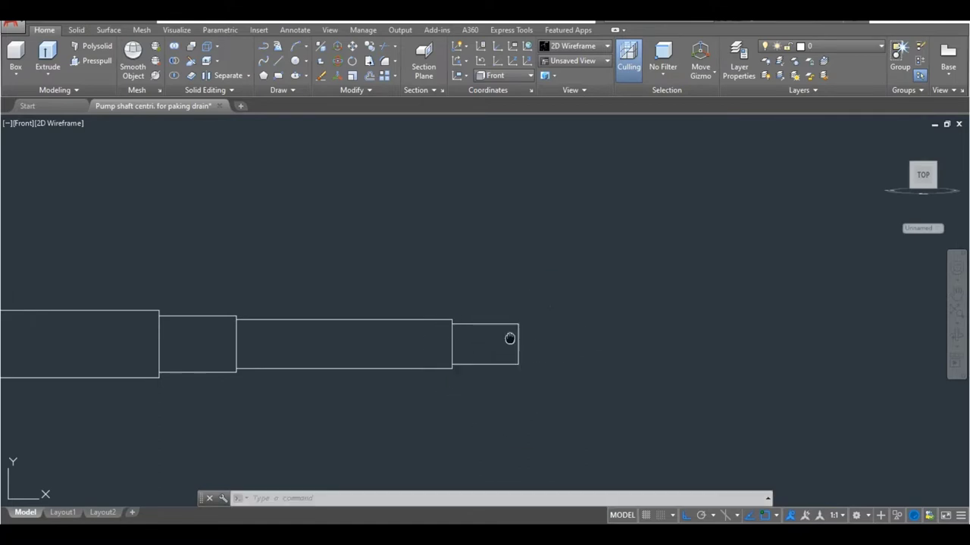
# Add a 27-diameter guide circle centred on the small step's right edge.
pyautogui.moveTo(510, 338); pyautogui.dragTo(389, 343, button='middle')
pyautogui.write('c')
pyautogui.press('Return')
pyautogui.click(398, 348)
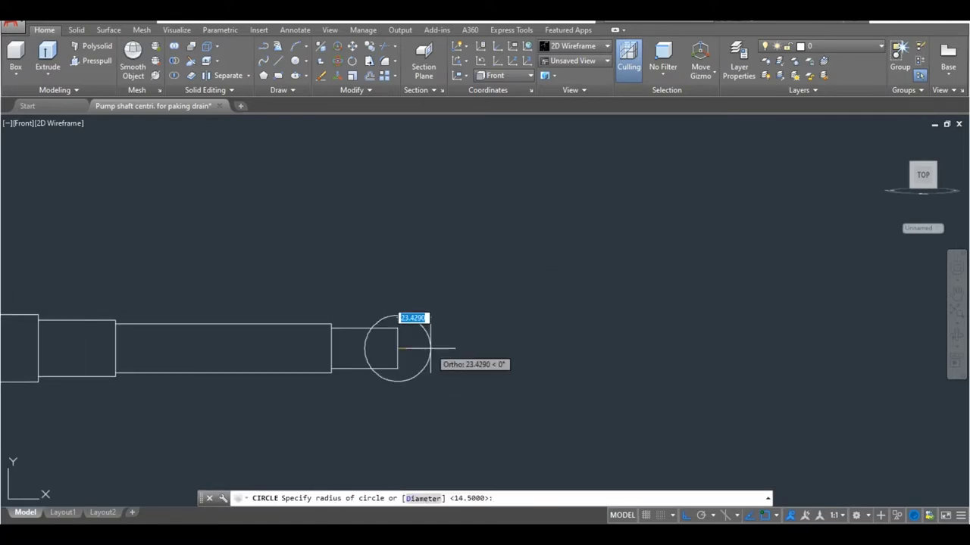
pyautogui.write('d')
pyautogui.press('Return')
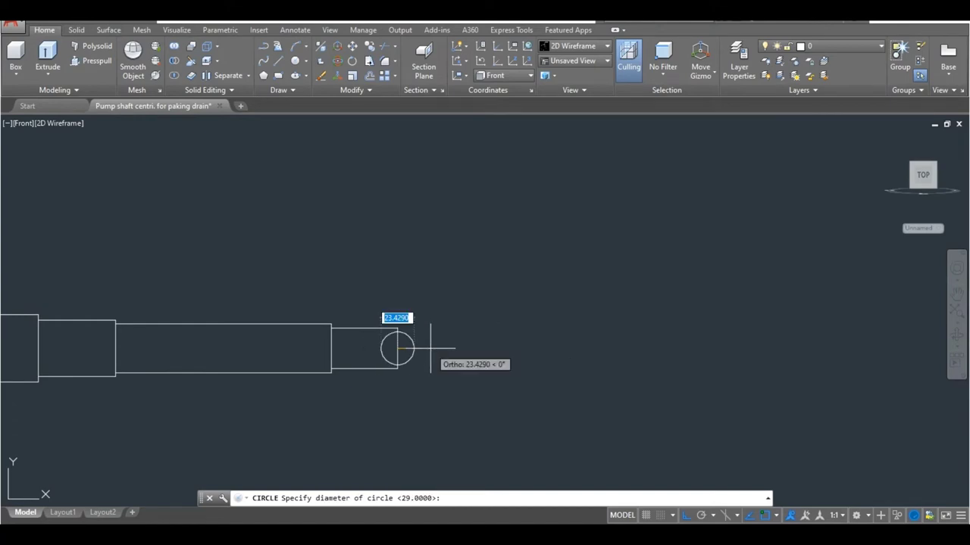
pyautogui.write('27')
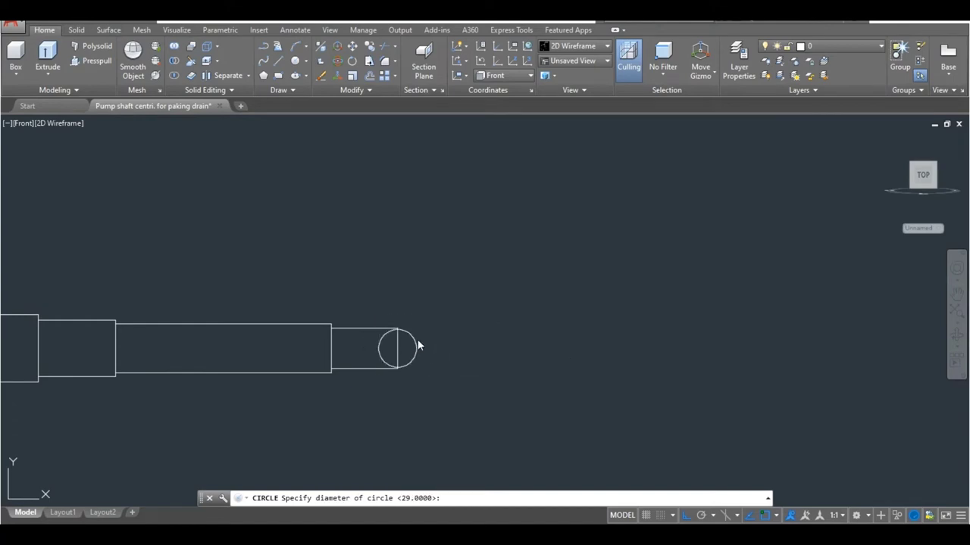
pyautogui.write('l')
pyautogui.press('Return')
# Draw the final 35-long step, dropping 27 and closing its bottom edge.
pyautogui.scroll(5, 397, 329)
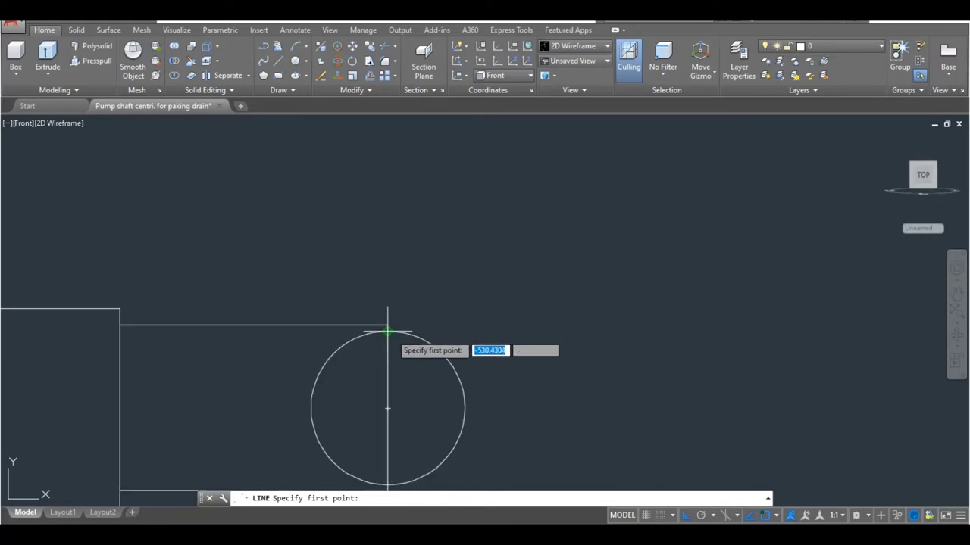
pyautogui.click(387, 330)
pyautogui.write('35')
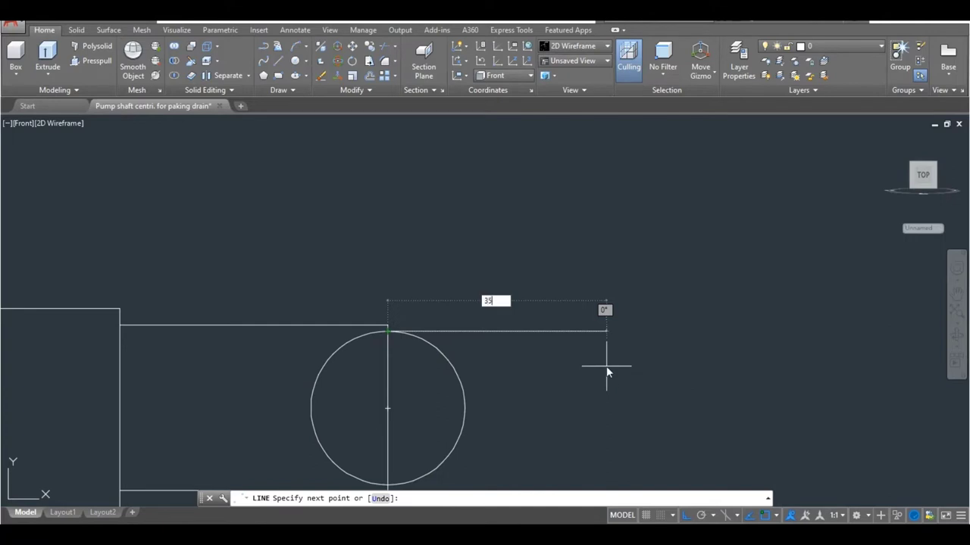
pyautogui.press('Return')
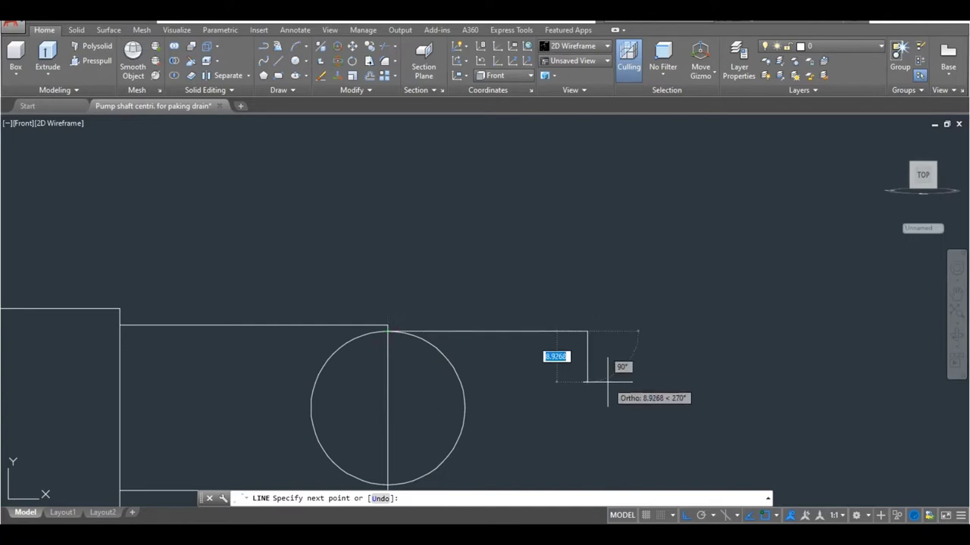
pyautogui.write('27')
pyautogui.press('Return')
pyautogui.moveTo(449, 378); pyautogui.dragTo(447, 324, button='middle')
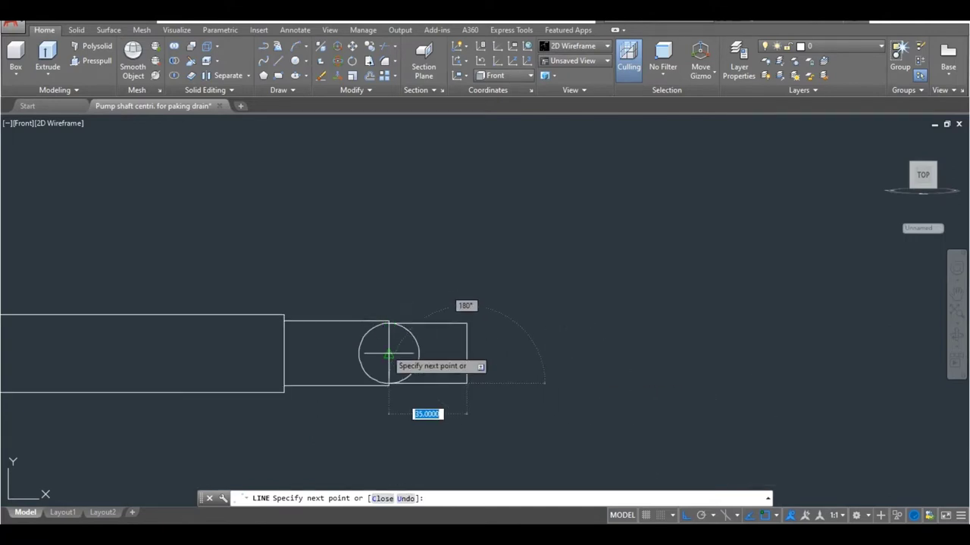
pyautogui.click(386, 427)
# Finish the current line and erase the helper circle.
pyautogui.press('Return')
pyautogui.click(385, 426)
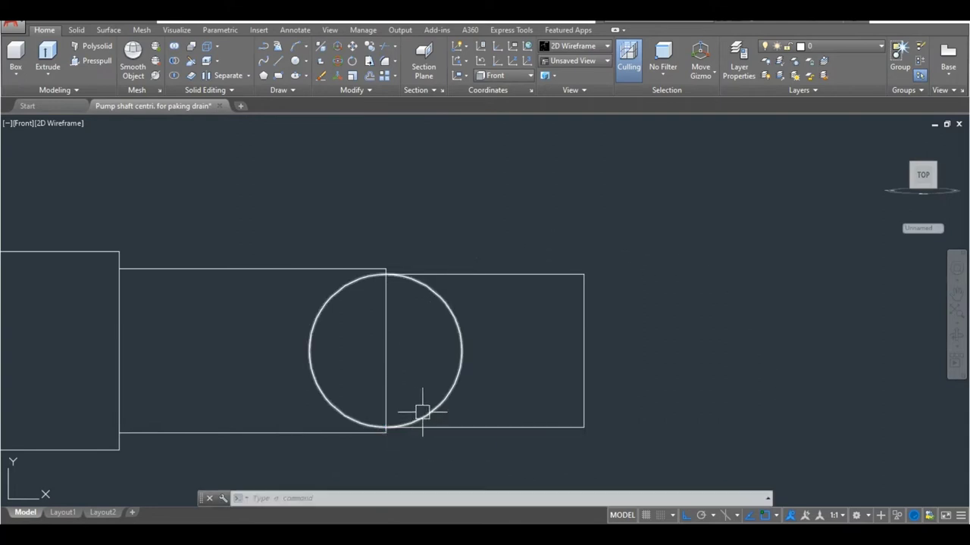
pyautogui.press('Delete')
# Offset the end step's right and top edges inward by 1.
pyautogui.write('o')
pyautogui.press('Return')
pyautogui.write('1')
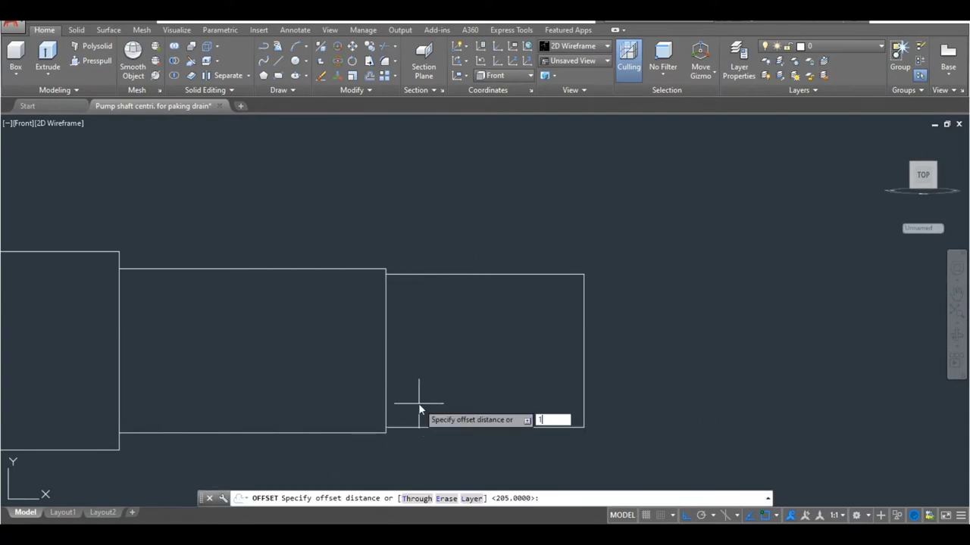
pyautogui.press('Return')
pyautogui.click(584, 351)
pyautogui.click(560, 343)
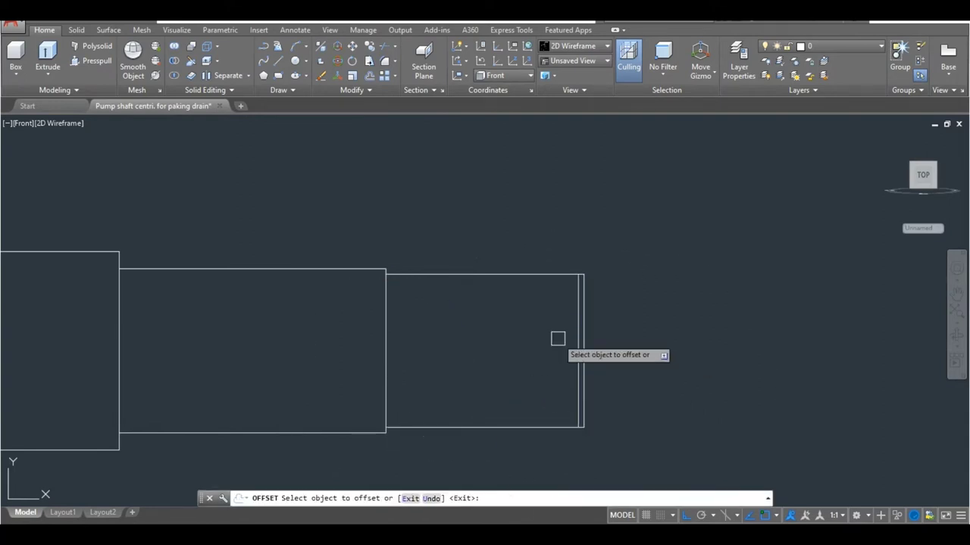
pyautogui.click(548, 273)
pyautogui.click(541, 321)
pyautogui.press('Return')
pyautogui.press('Return')
# Draw a diagonal line from the shaft's top-right corner to the inner offset corner.
pyautogui.scroll(8, 589, 274)
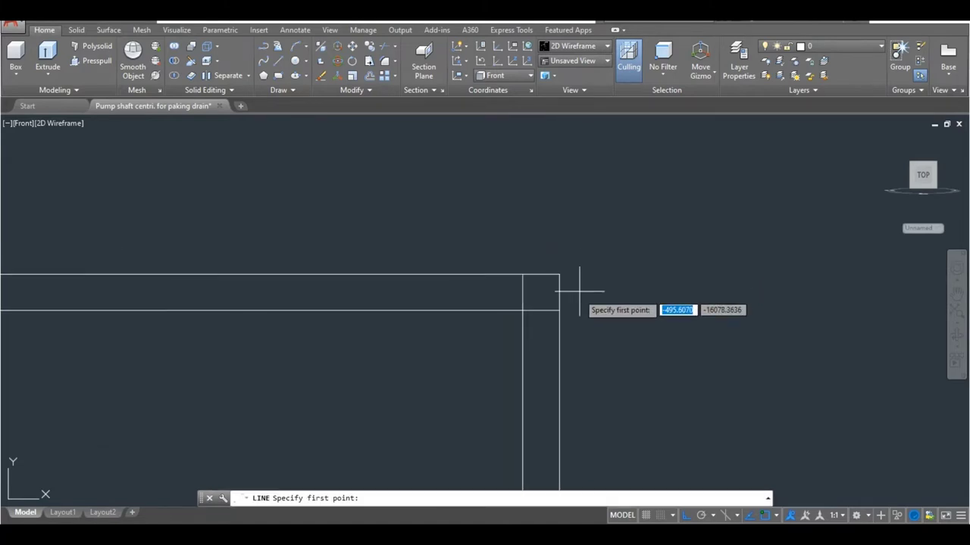
pyautogui.click(559, 309)
pyautogui.click(522, 274)
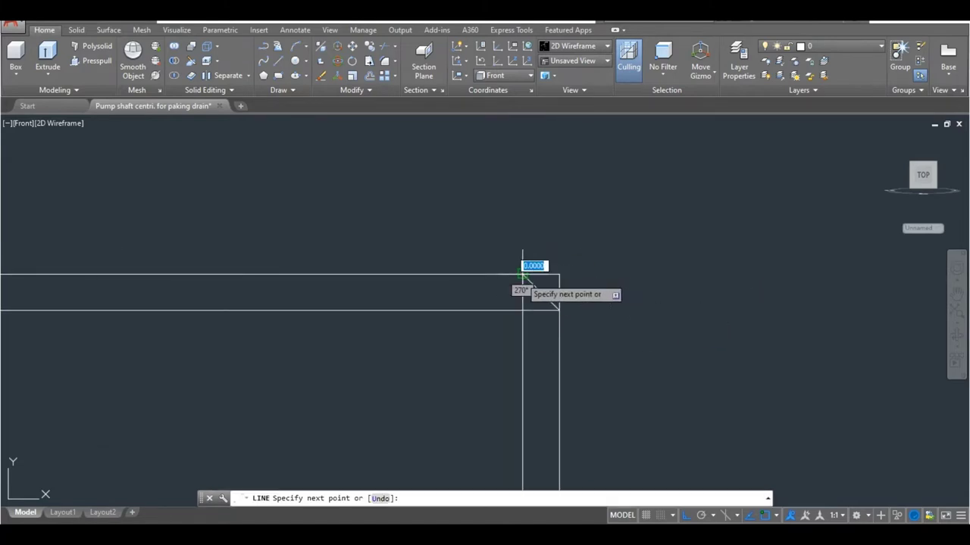
pyautogui.press('Return')
# Mirror the diagonal about a vertical axis through its apex to form a triangle.
pyautogui.write('i')
pyautogui.press('Return')
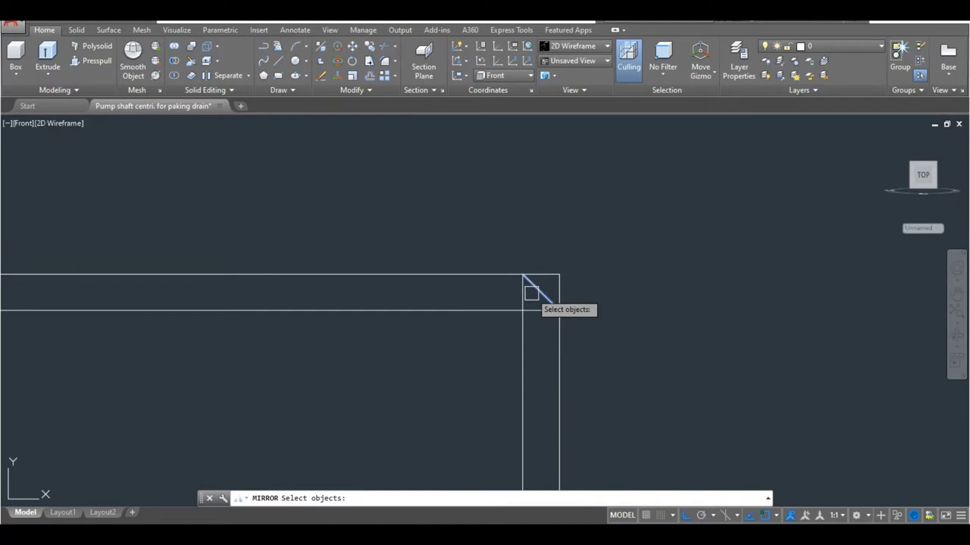
pyautogui.click(531, 293)
pyautogui.press('Return')
pyautogui.click(523, 274)
pyautogui.click(532, 253)
pyautogui.press('Return')
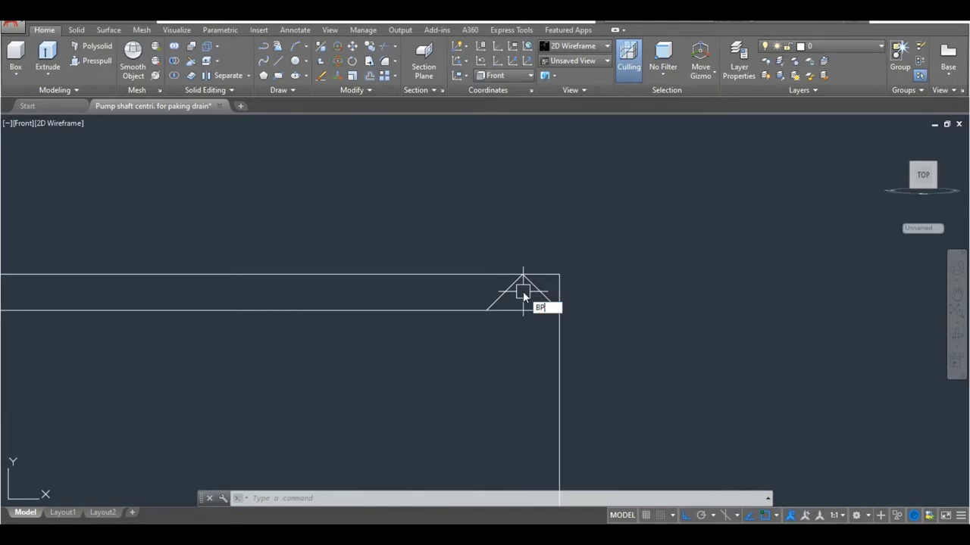
# Create a closed boundary outline of the triangular tooth.
pyautogui.press('Return')
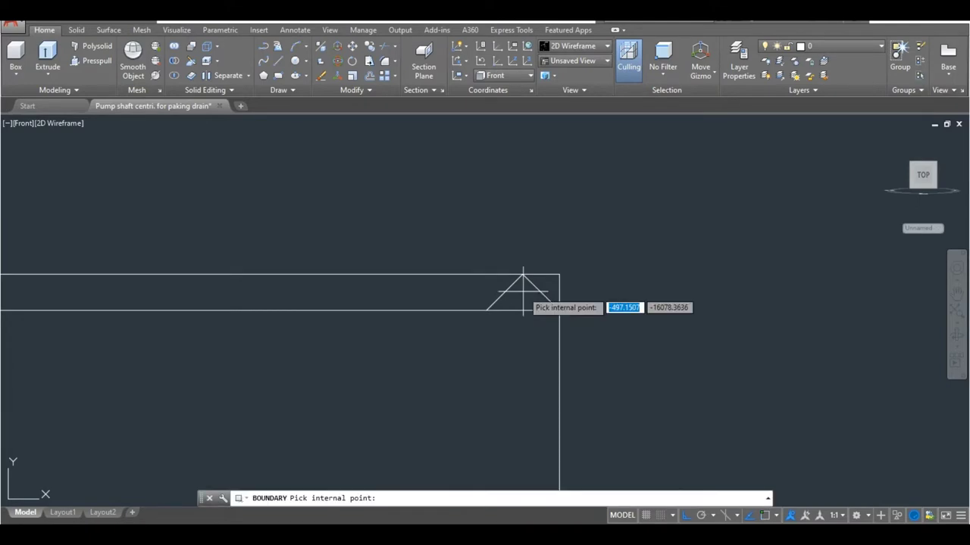
pyautogui.click(530, 292)
pyautogui.press('Return')
pyautogui.write('c')
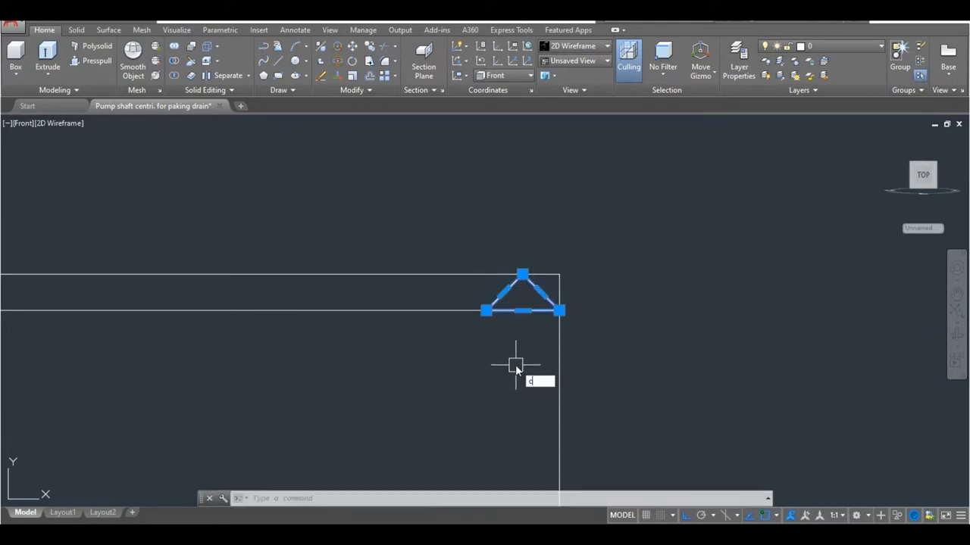
# Copy the triangle seven times leftward along the top edge, making eight teeth.
pyautogui.write('o')
pyautogui.press('Return')
pyautogui.click(559, 310)
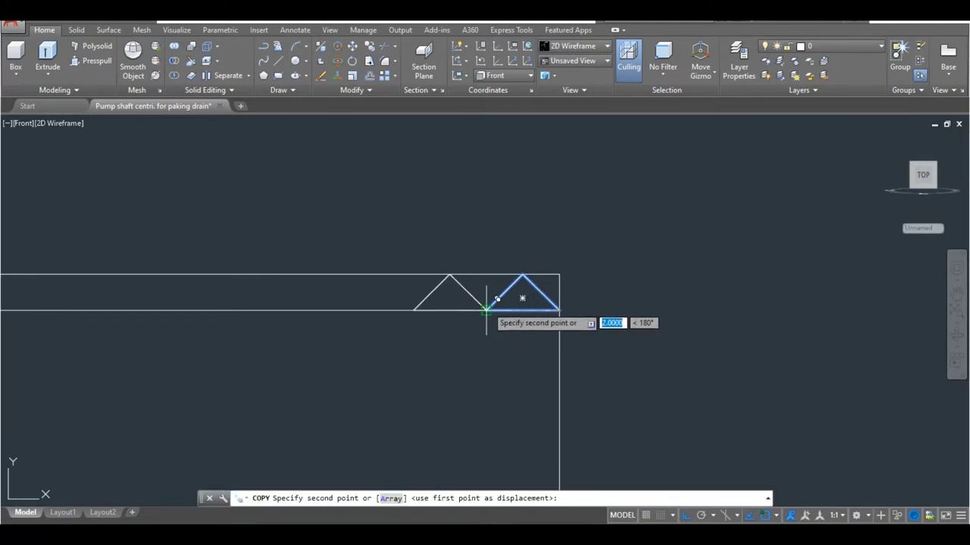
pyautogui.click(487, 310)
pyautogui.click(413, 310)
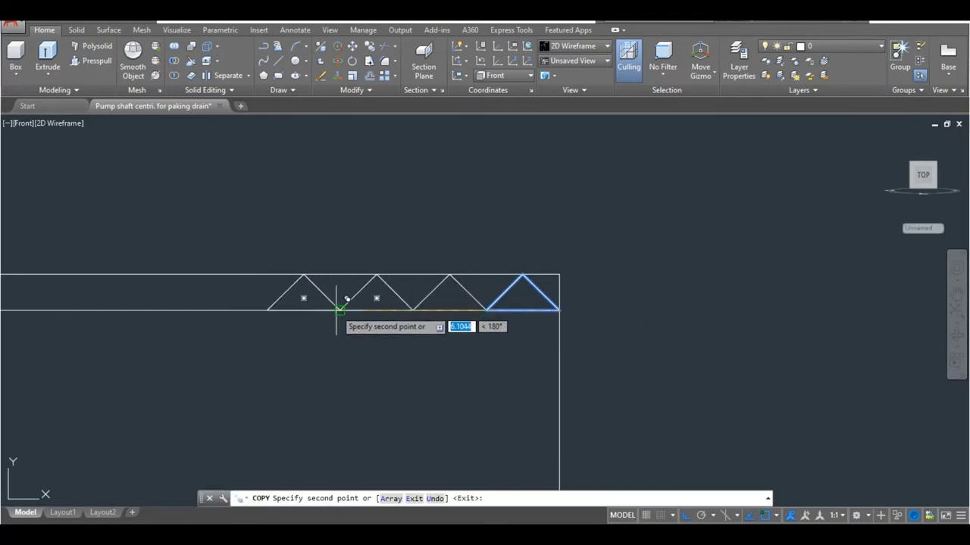
pyautogui.click(339, 310)
pyautogui.moveTo(280, 299); pyautogui.dragTo(530, 285, button='middle')
pyautogui.click(521, 296)
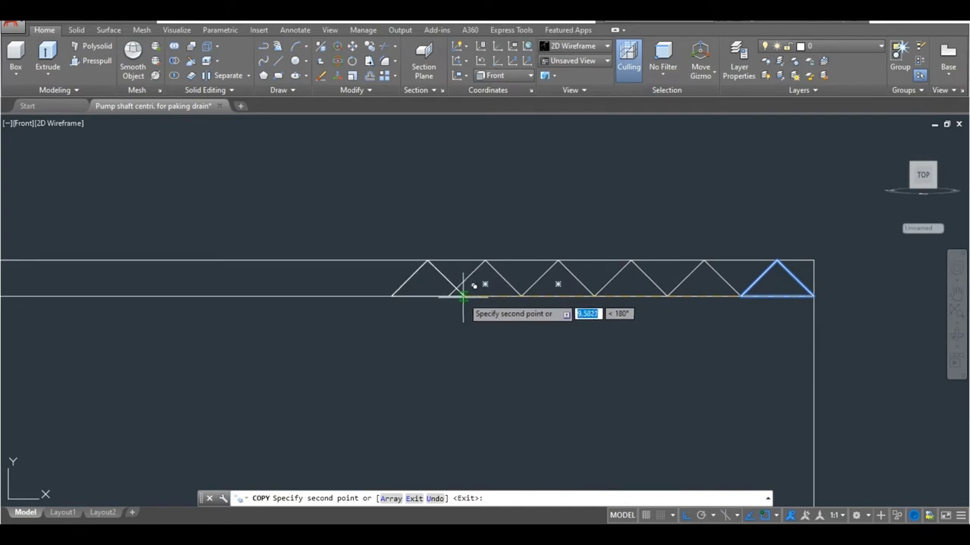
pyautogui.click(448, 297)
pyautogui.click(375, 296)
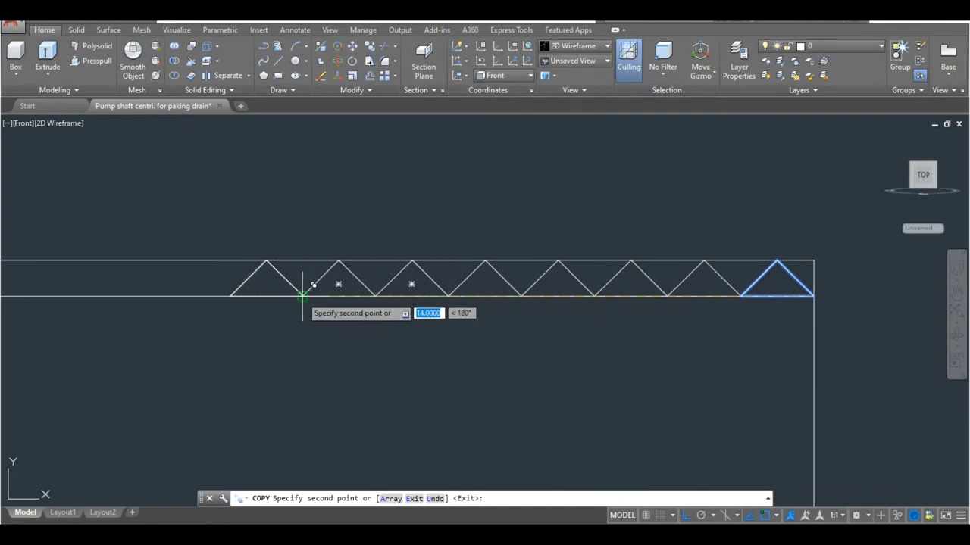
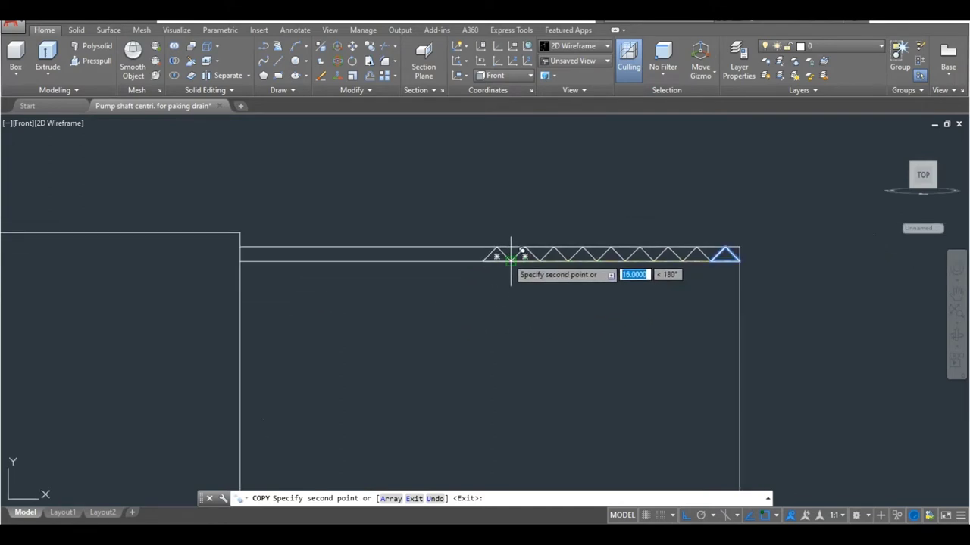
# Copy thread triangles leftward along the top edge all the way to the shoulder.
pyautogui.click(511, 260)
pyautogui.click(482, 259)
pyautogui.click(453, 260)
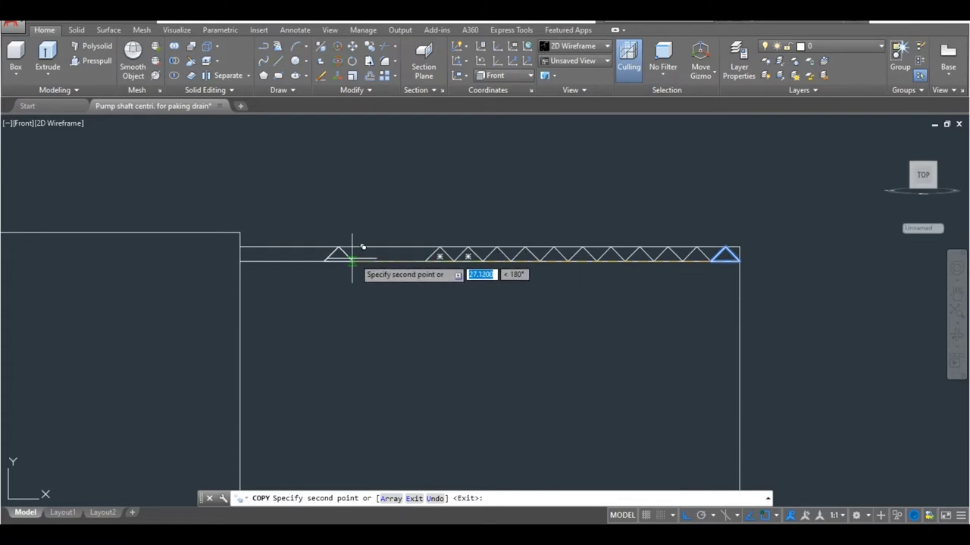
pyautogui.click(424, 260)
pyautogui.click(395, 260)
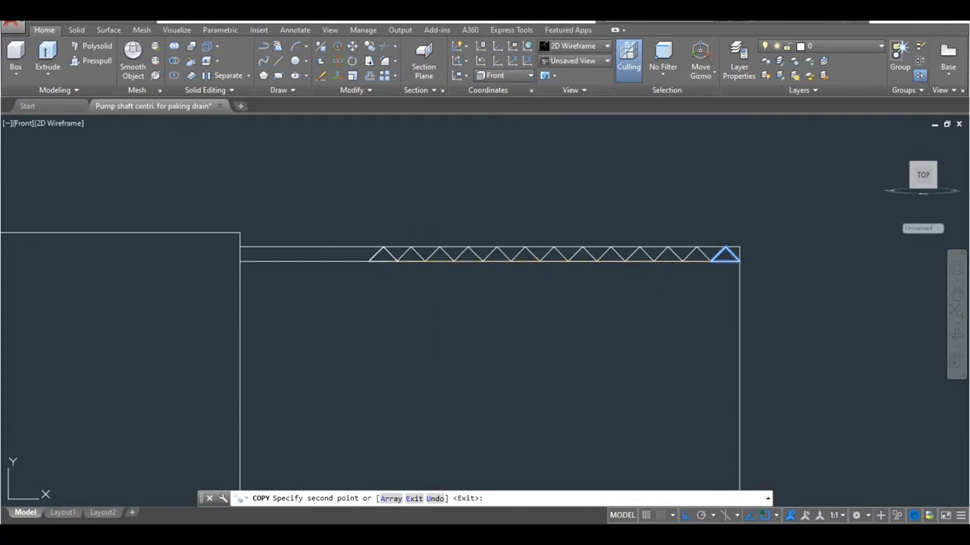
pyautogui.click(369, 260)
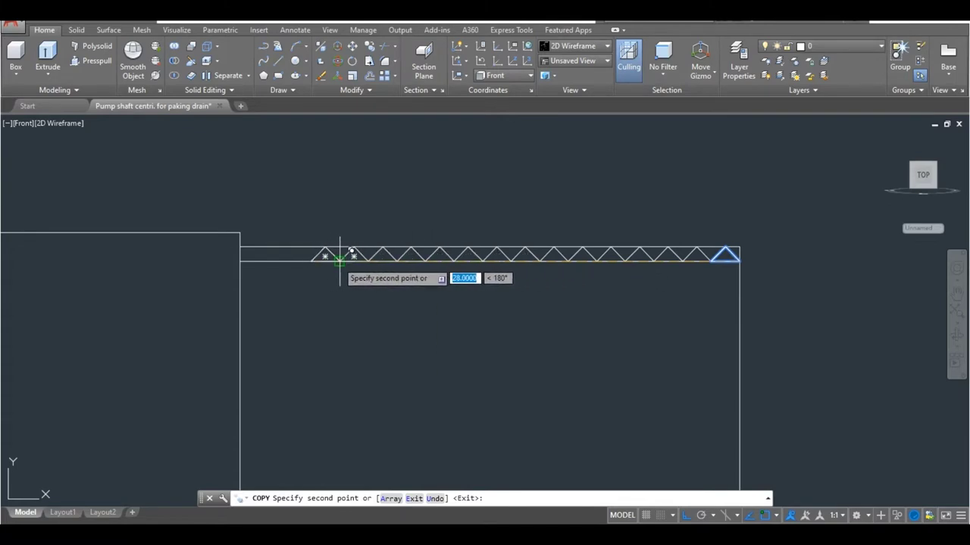
pyautogui.click(340, 260)
pyautogui.click(311, 260)
pyautogui.click(282, 260)
pyautogui.click(254, 260)
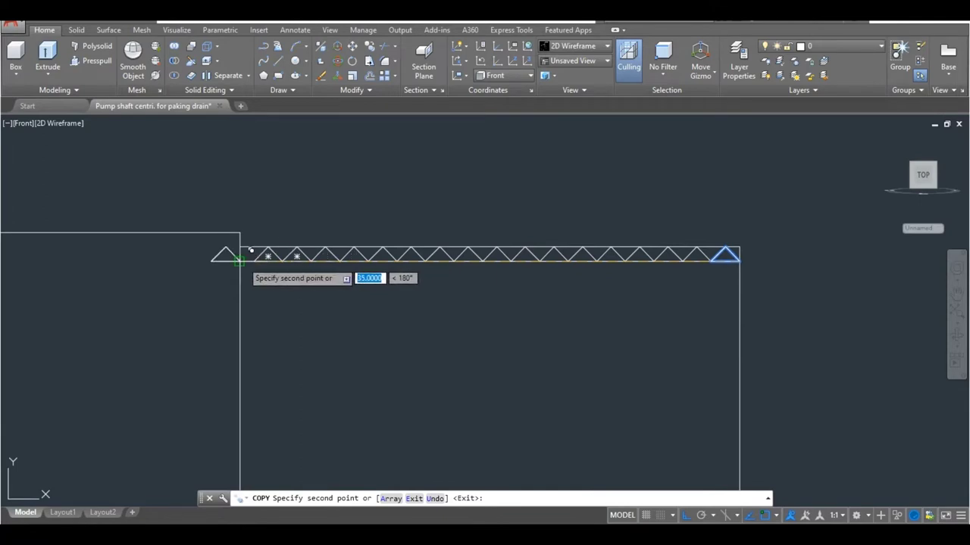
pyautogui.click(239, 260)
pyautogui.press('Return')
# Stretch the end triangle's left corner onto the shoulder's top corner.
pyautogui.scroll(3, 250, 261)
pyautogui.click(233, 274)
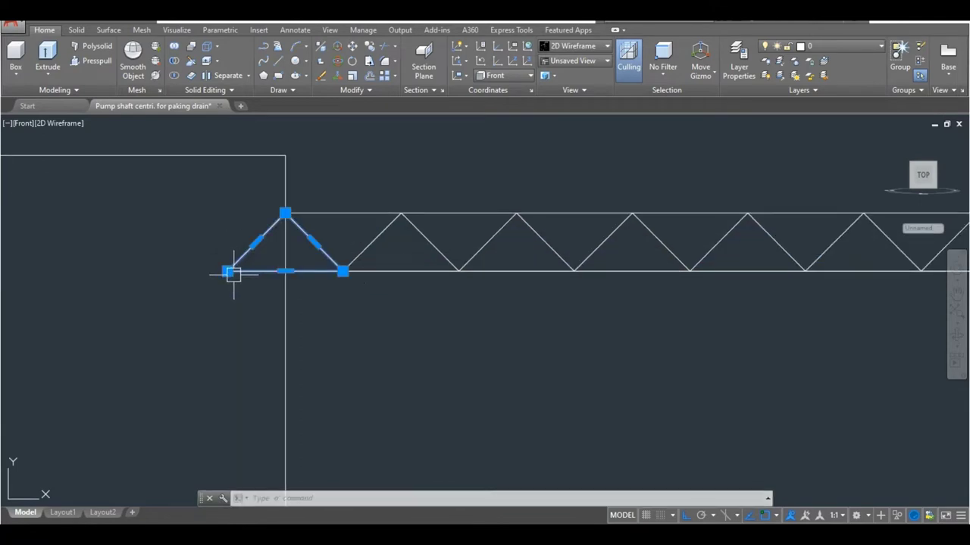
pyautogui.click(233, 274)
pyautogui.click(285, 271)
pyautogui.scroll(-3, 292, 224)
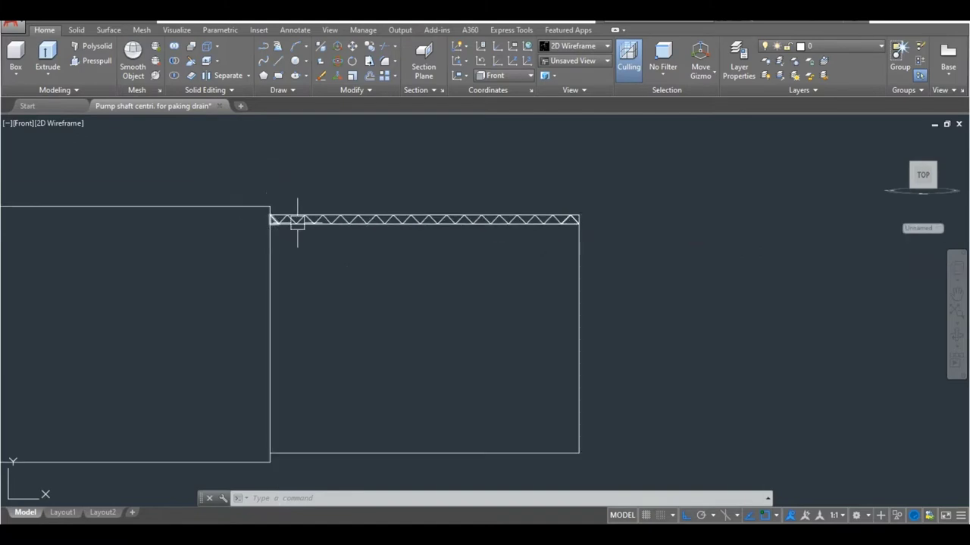
pyautogui.write('mi')
# Select the entire thread zigzag along the top edge for mirroring.
pyautogui.press('Return')
pyautogui.scroll(3, 574, 218)
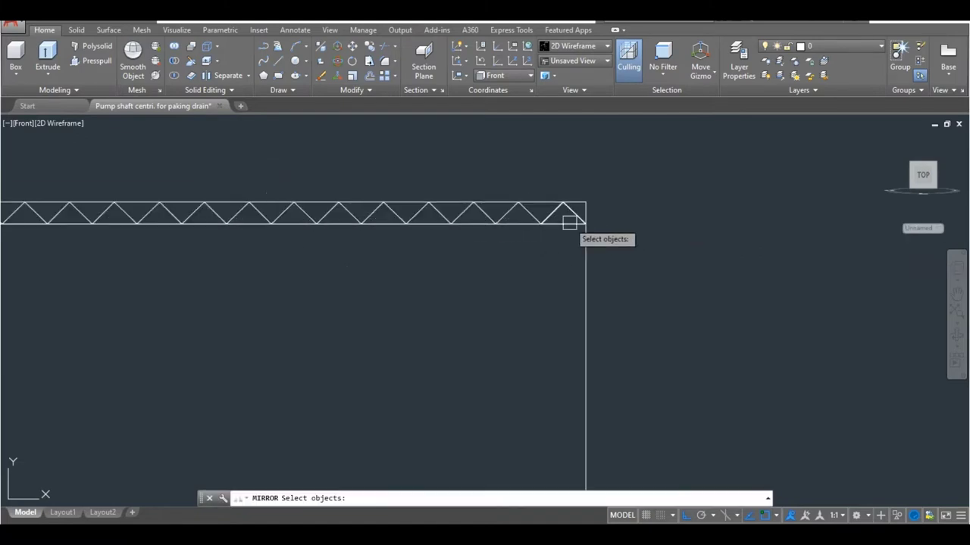
pyautogui.scroll(3, 576, 204)
pyautogui.click(521, 124)
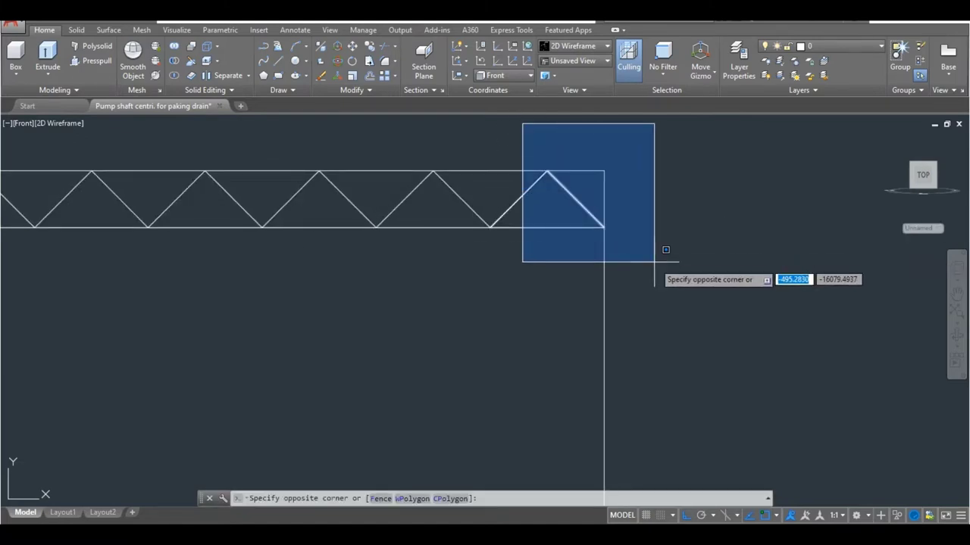
pyautogui.click(656, 292)
pyautogui.click(481, 127)
pyautogui.click(589, 270)
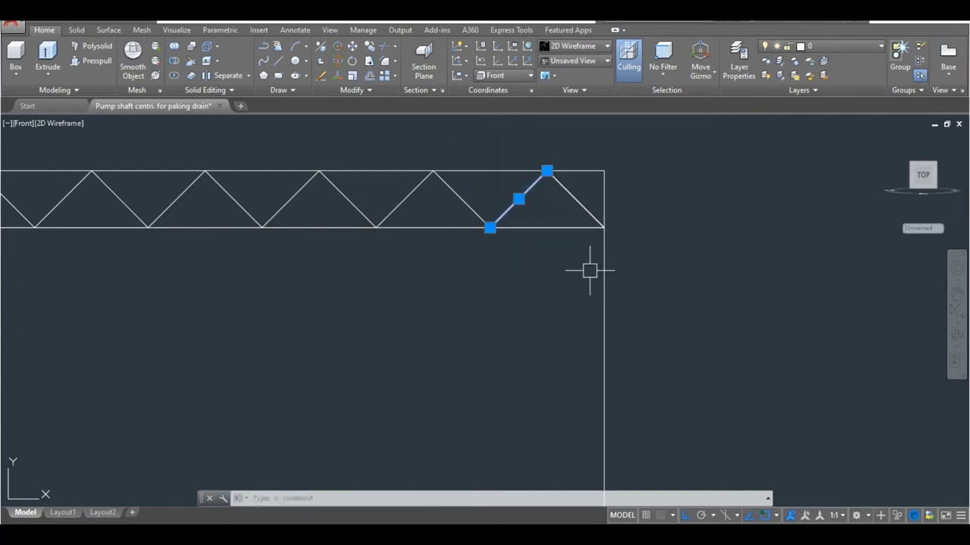
pyautogui.click(580, 174)
pyautogui.scroll(-3, 478, 186)
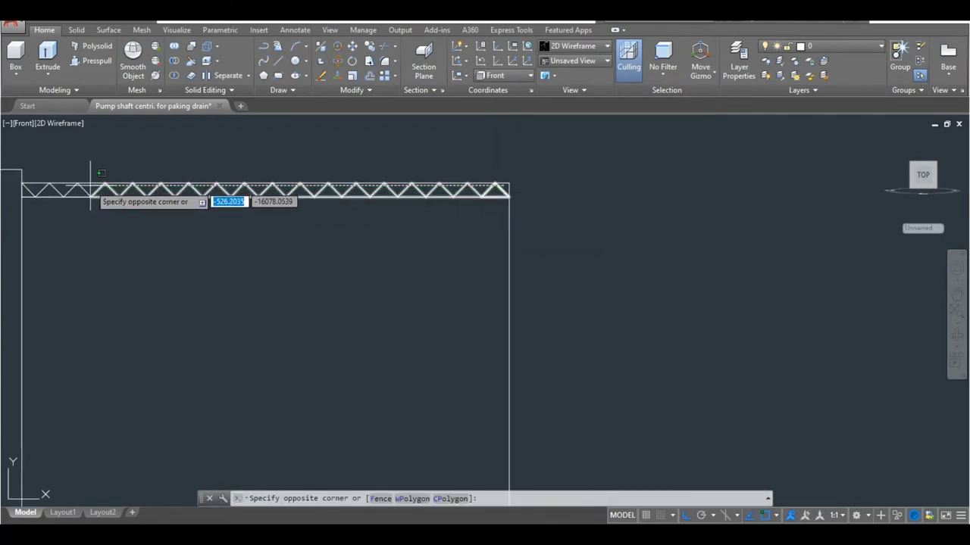
pyautogui.click(17, 199)
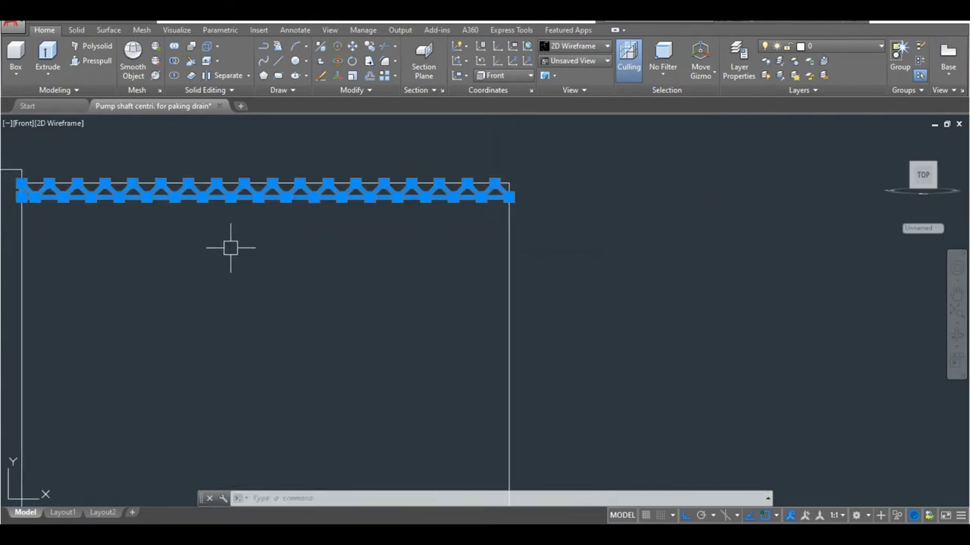
# Mirror the zigzag about the section's horizontal centreline, keeping the original.
pyautogui.write('mi')
pyautogui.press('Return')
pyautogui.scroll(-3, 219, 253)
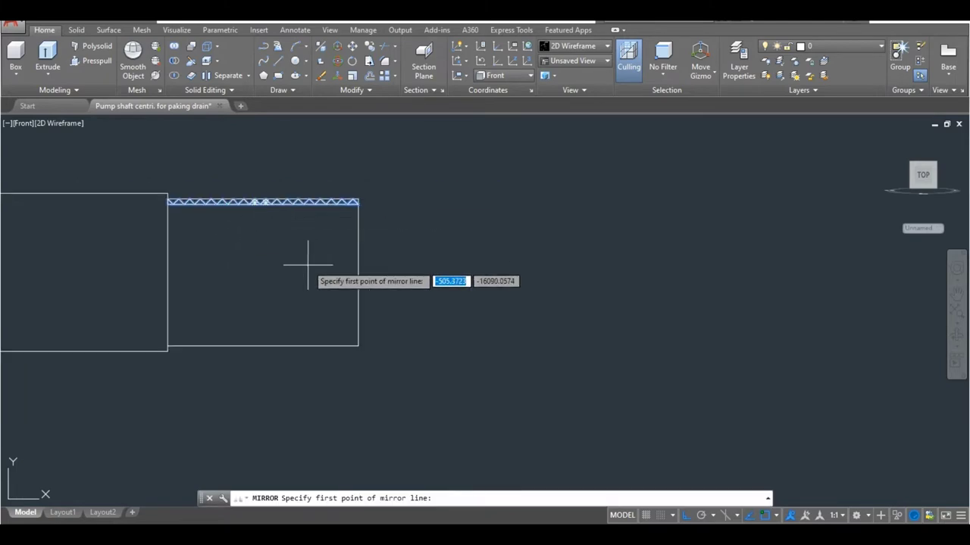
pyautogui.click(358, 272)
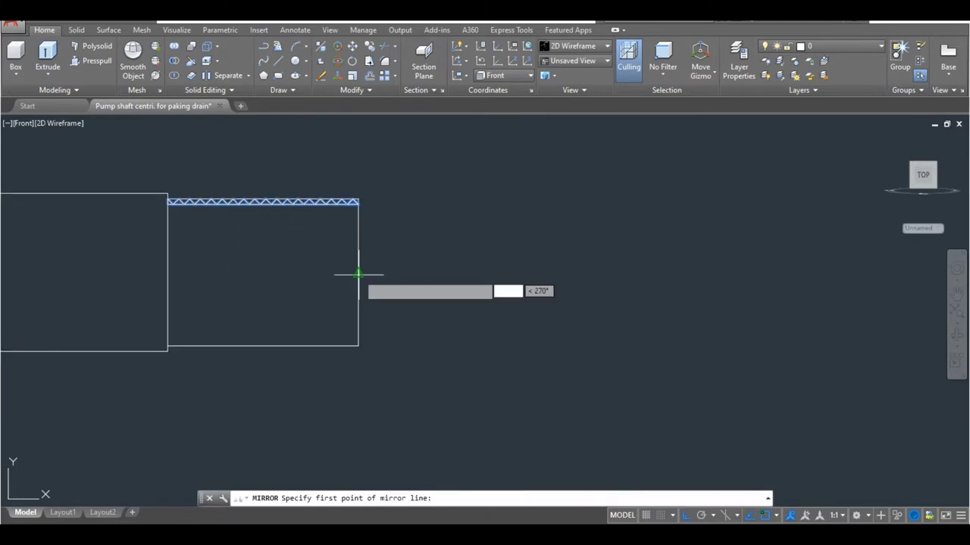
pyautogui.click(455, 273)
pyautogui.press('Return')
# Erase the leftover straight lines left along the zigzag edges.
pyautogui.scroll(5, 342, 359)
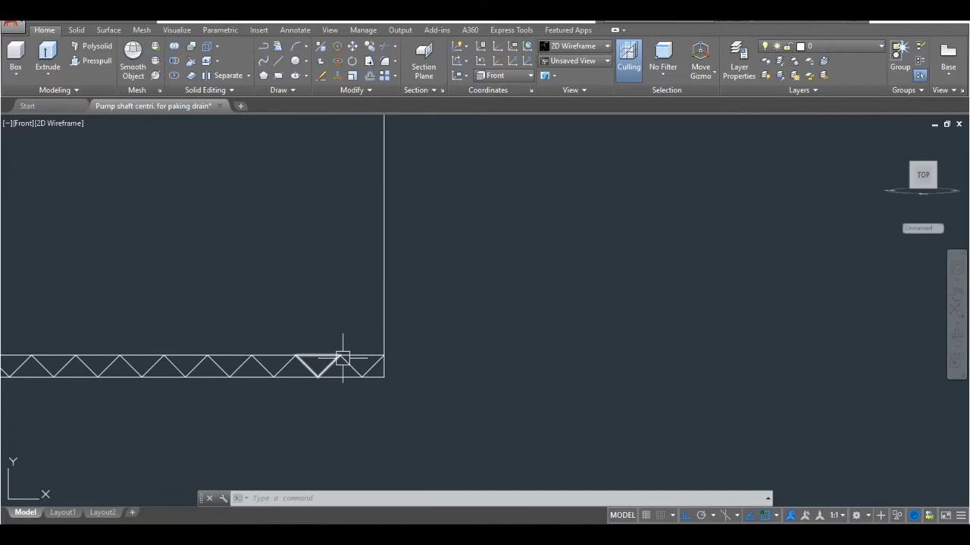
pyautogui.click(344, 377)
pyautogui.press('Delete')
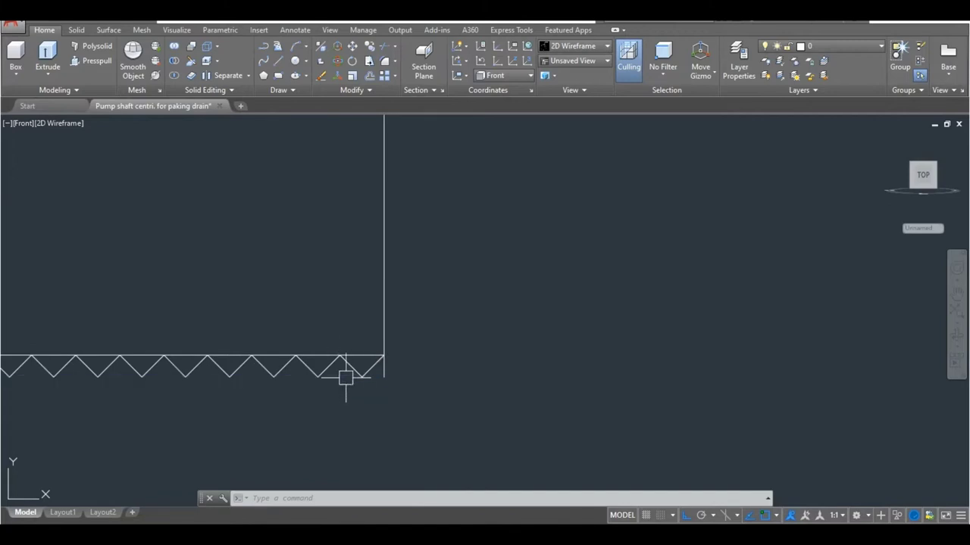
pyautogui.write('tr')
pyautogui.press('Return')
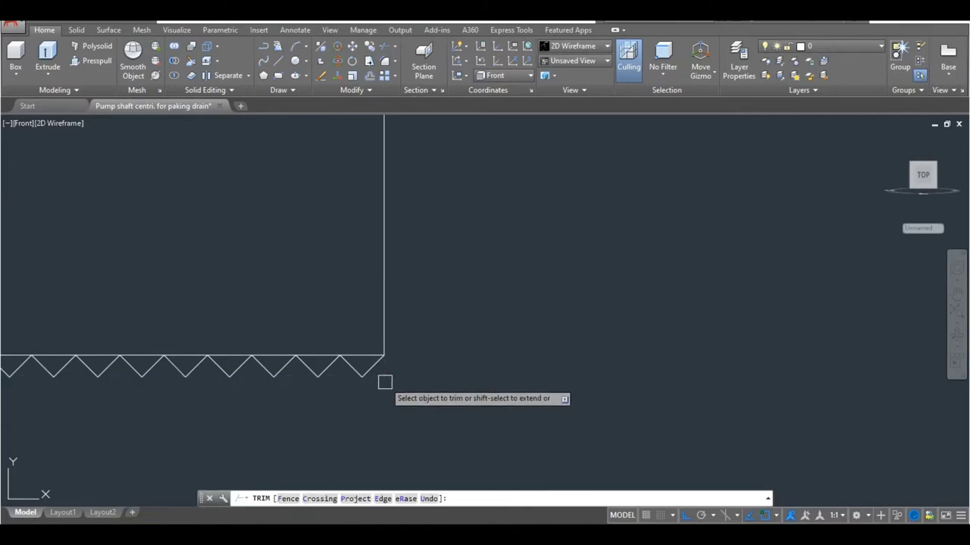
pyautogui.scroll(-3, 401, 329)
pyautogui.scroll(3, 379, 334)
pyautogui.scroll(2, 335, 356)
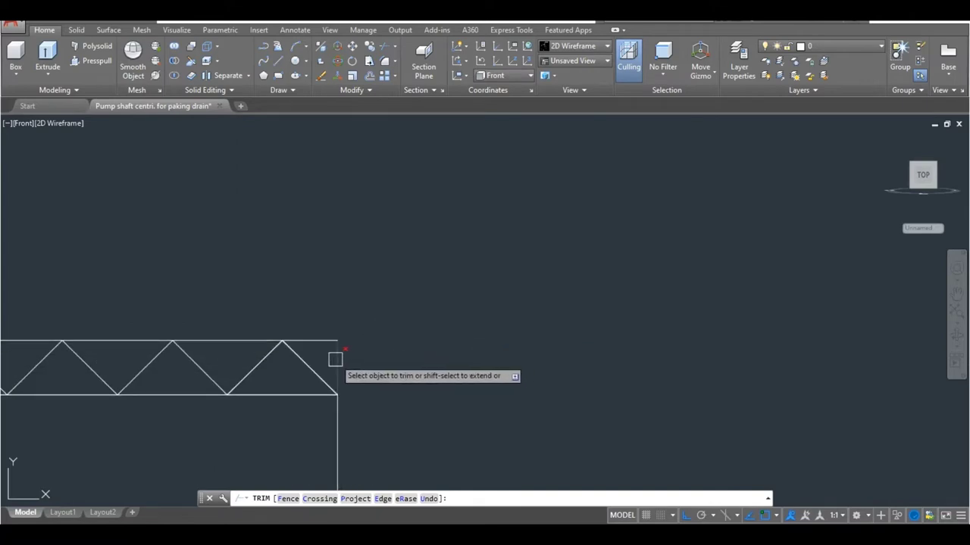
pyautogui.press('Escape')
pyautogui.click(330, 342)
pyautogui.write('e')
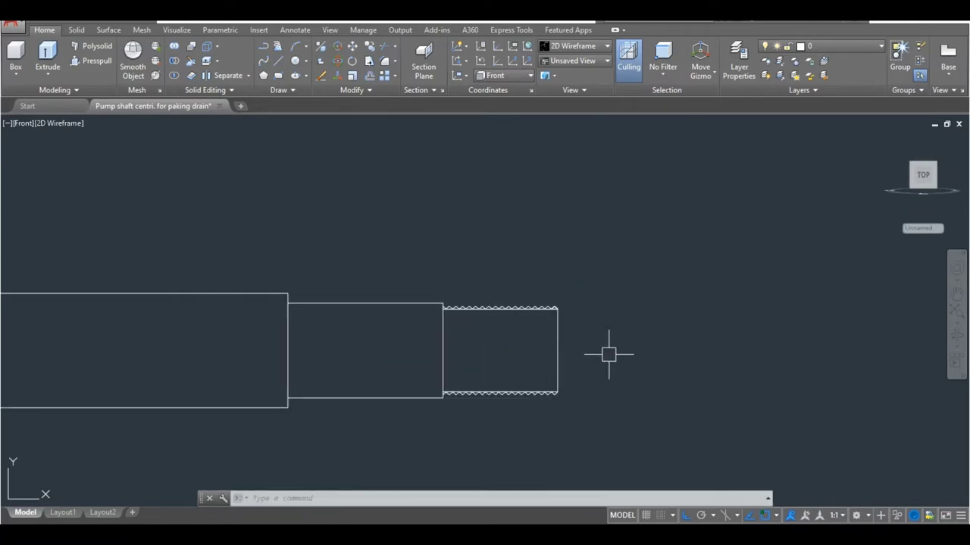
# Bring the whole threaded end into view and start a polyline (PL).
pyautogui.scroll(3, 549, 311)
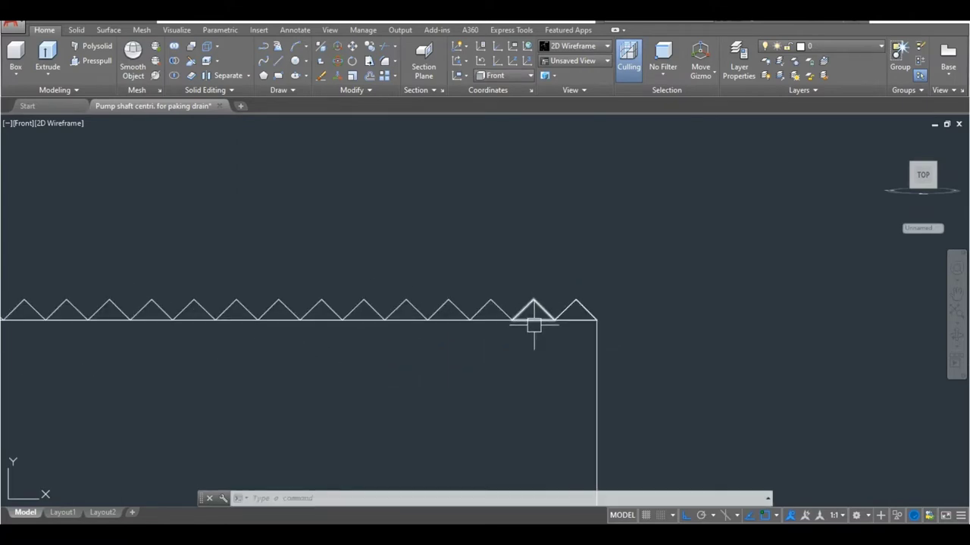
pyautogui.scroll(-1, 530, 278)
pyautogui.scroll(-2, 531, 278)
pyautogui.moveTo(249, 336)
pyautogui.mouseDown(button='middle')
pyautogui.moveTo(404, 336)
pyautogui.moveTo(316, 234)
pyautogui.mouseUp(button='middle')
pyautogui.write('pl')
pyautogui.press('Return')
# Draw a closed rectangular polyline outline, 42 long, above the threaded end.
pyautogui.moveTo(480, 159); pyautogui.dragTo(383, 235, button='middle')
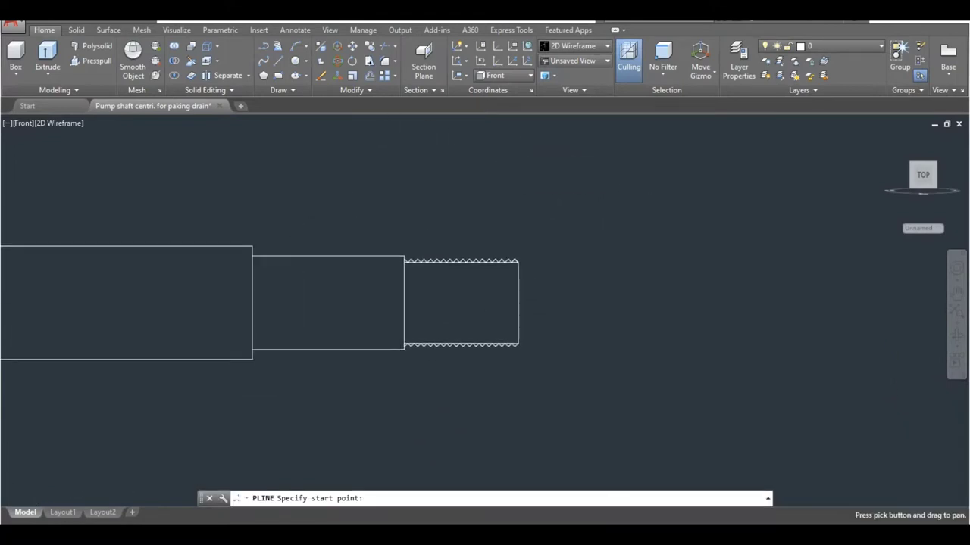
pyautogui.scroll(3, 406, 197)
pyautogui.click(402, 198)
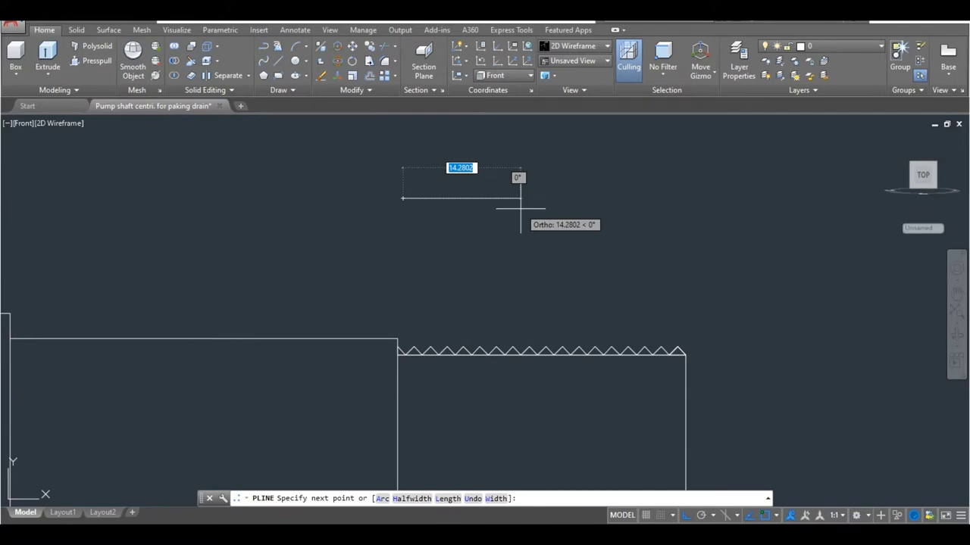
pyautogui.click(748, 199)
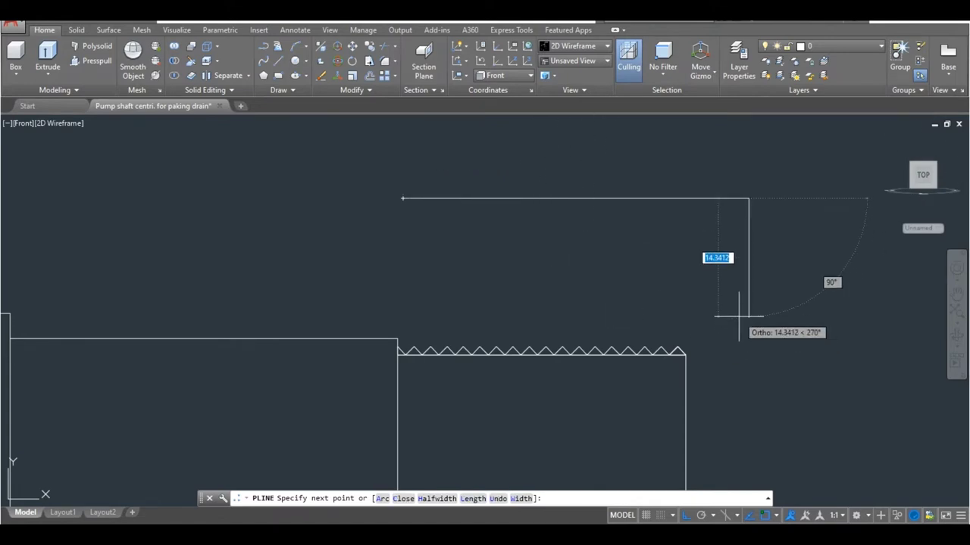
pyautogui.click(723, 256)
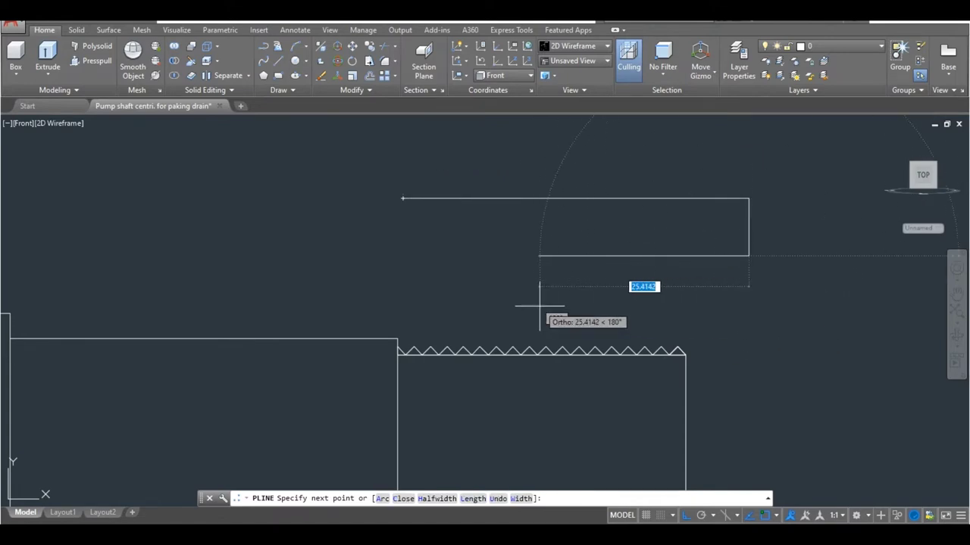
pyautogui.write('42')
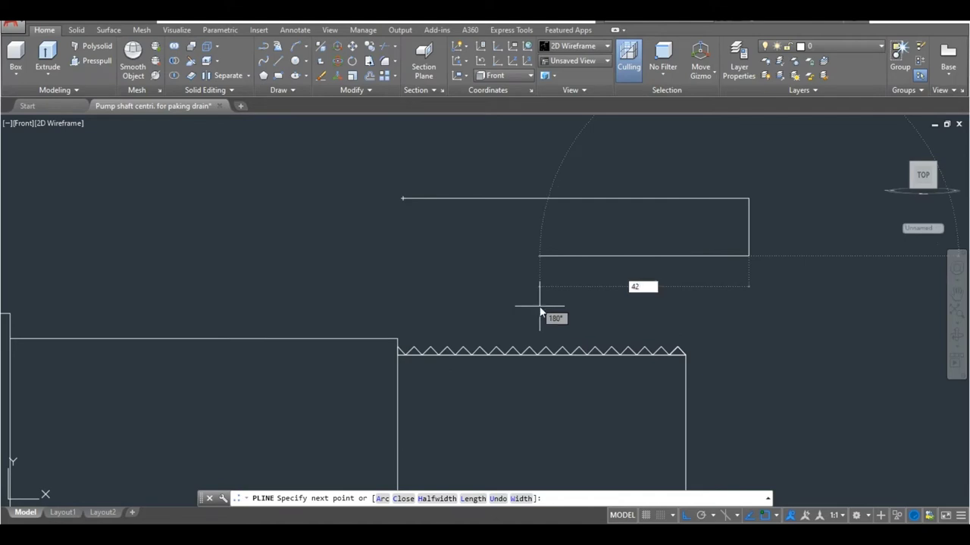
pyautogui.press('Return')
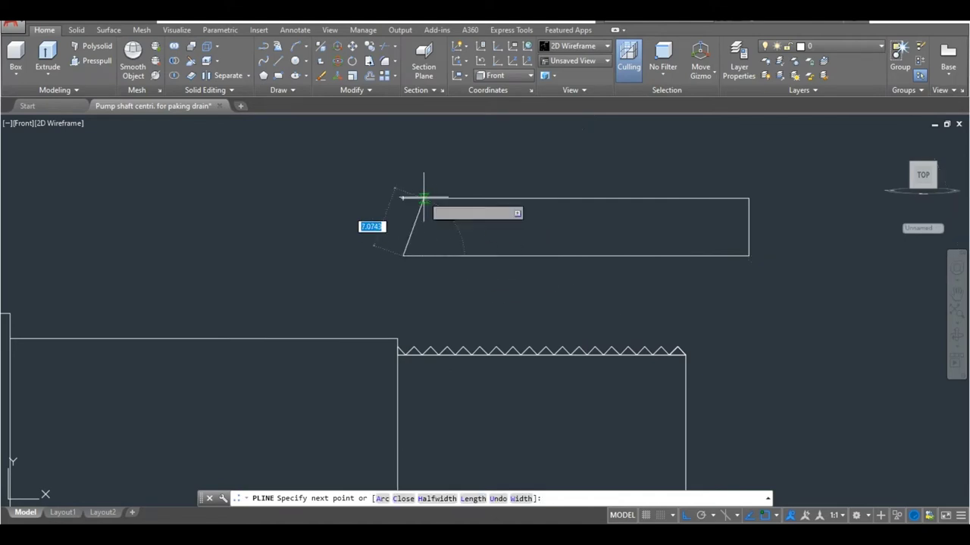
pyautogui.click(414, 200)
pyautogui.press('Return')
pyautogui.write('f')
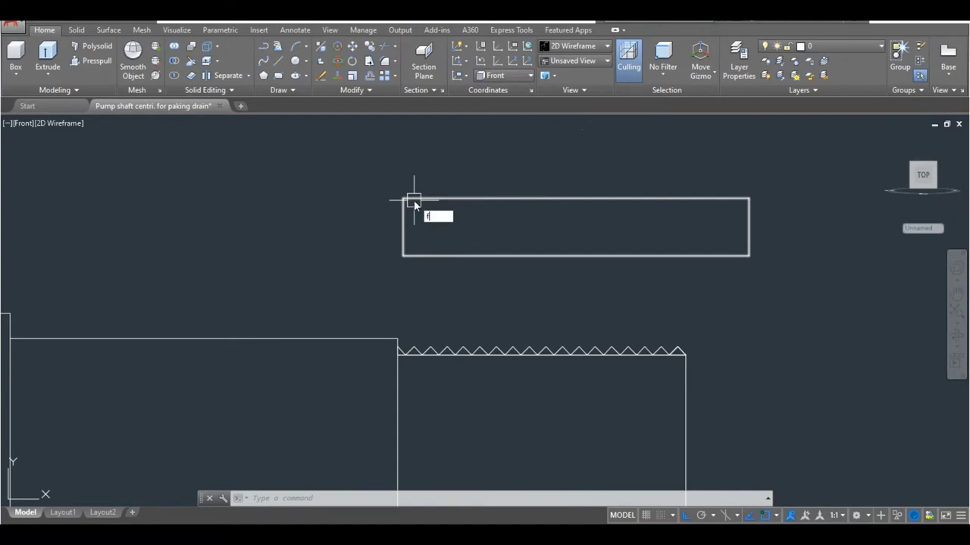
# Fillet the outline's left corners at radius 3.5.
pyautogui.press('Return')
pyautogui.write('r')
pyautogui.press('Return')
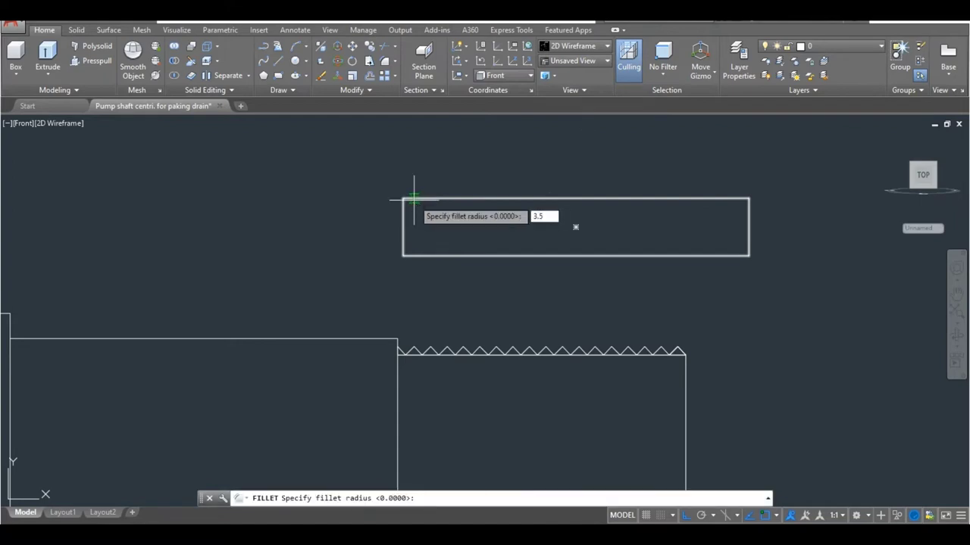
pyautogui.press('Return')
pyautogui.click(429, 199)
pyautogui.click(402, 229)
pyautogui.click(404, 238)
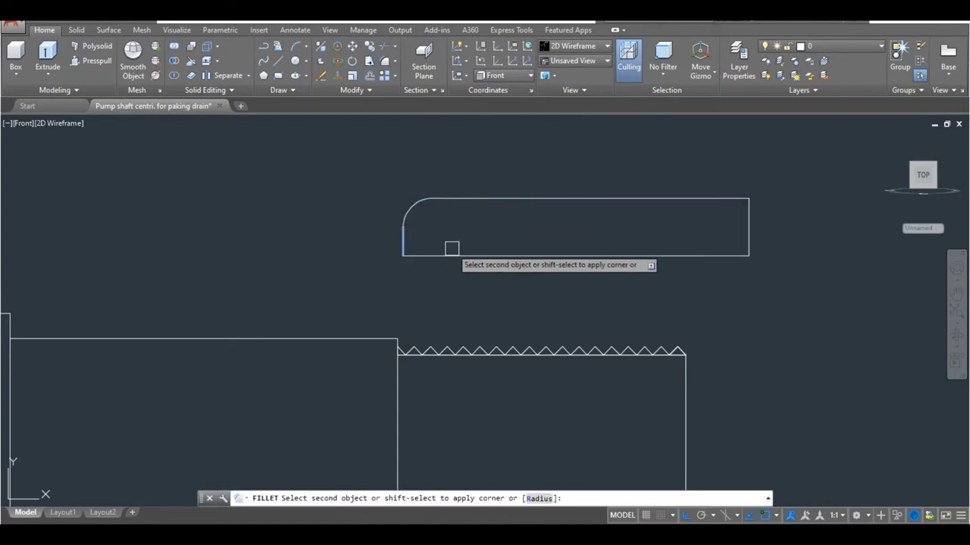
pyautogui.click(451, 251)
# Fillet the slot's right-hand corners at the same 3.5 radius.
pyautogui.press('Return')
pyautogui.click(515, 255)
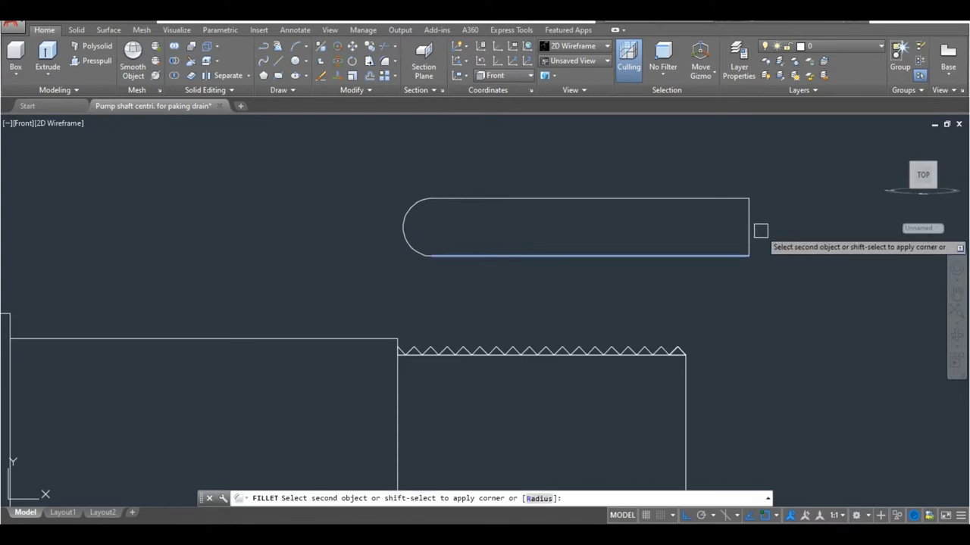
pyautogui.click(748, 227)
pyautogui.press('Return')
pyautogui.click(749, 220)
pyautogui.click(706, 200)
# Draw a vertical guide line from the section's top edge halfway down.
pyautogui.scroll(-5, 531, 239)
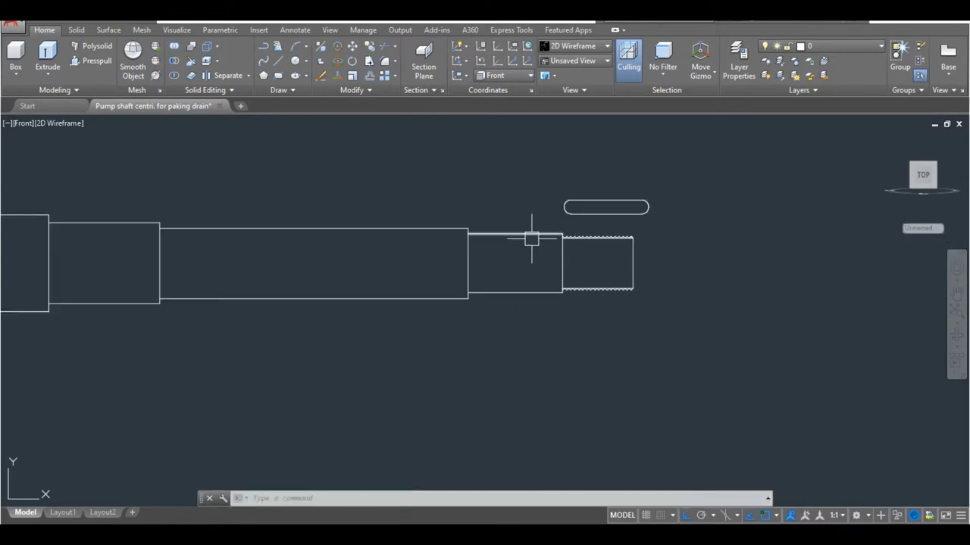
pyautogui.moveTo(540, 250); pyautogui.dragTo(458, 295, button='middle')
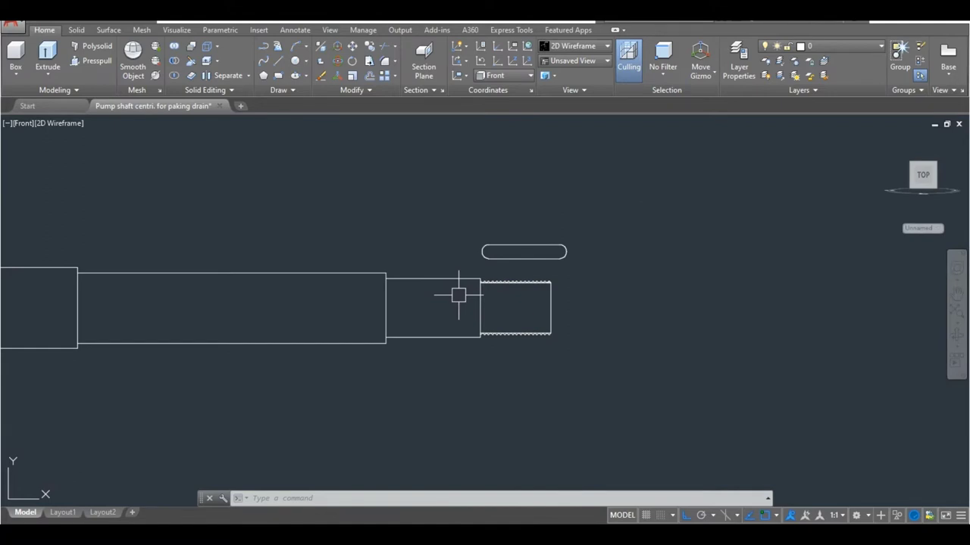
pyautogui.write('l')
pyautogui.press('Return')
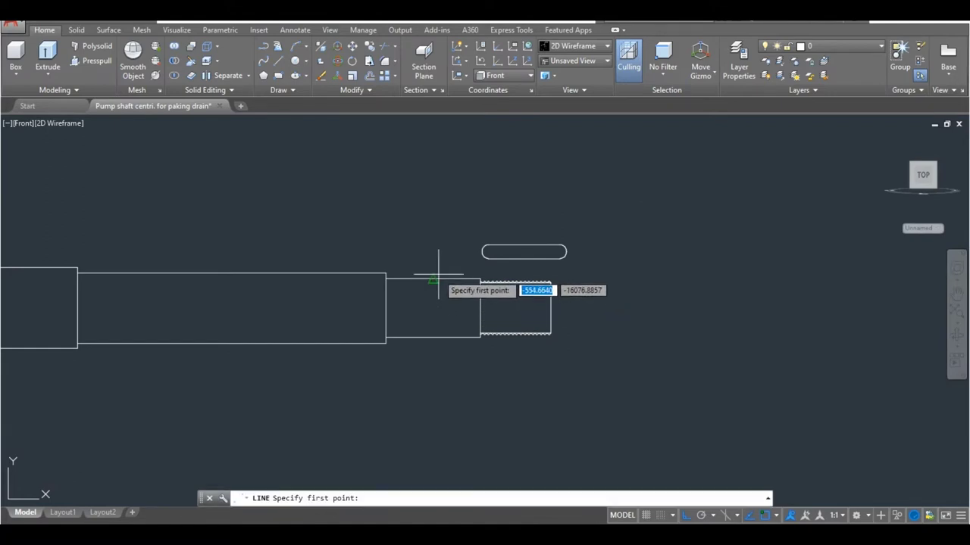
pyautogui.click(433, 278)
pyautogui.click(436, 311)
pyautogui.press('Escape')
# Copy the rounded slot into the shaft section near the threaded end.
pyautogui.click(509, 246)
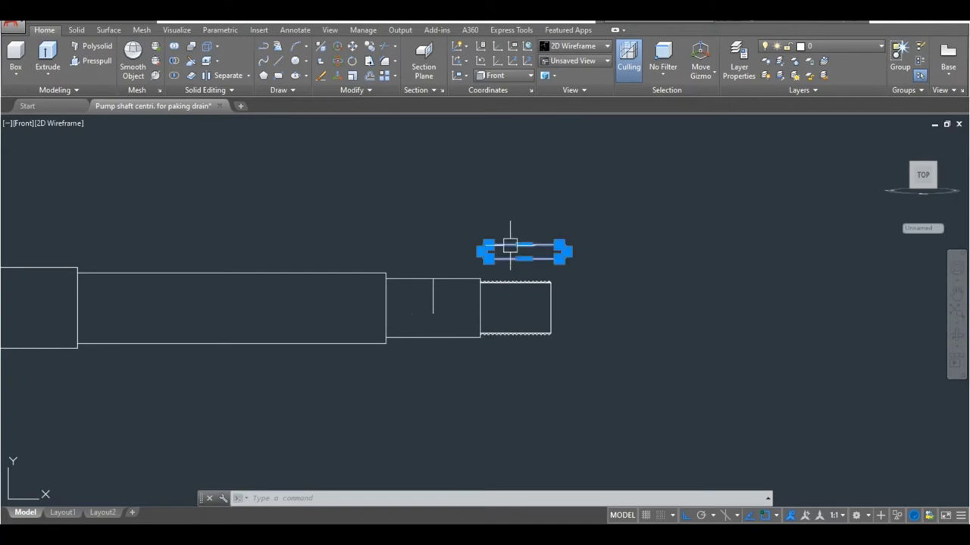
pyautogui.write('o')
pyautogui.press('Return')
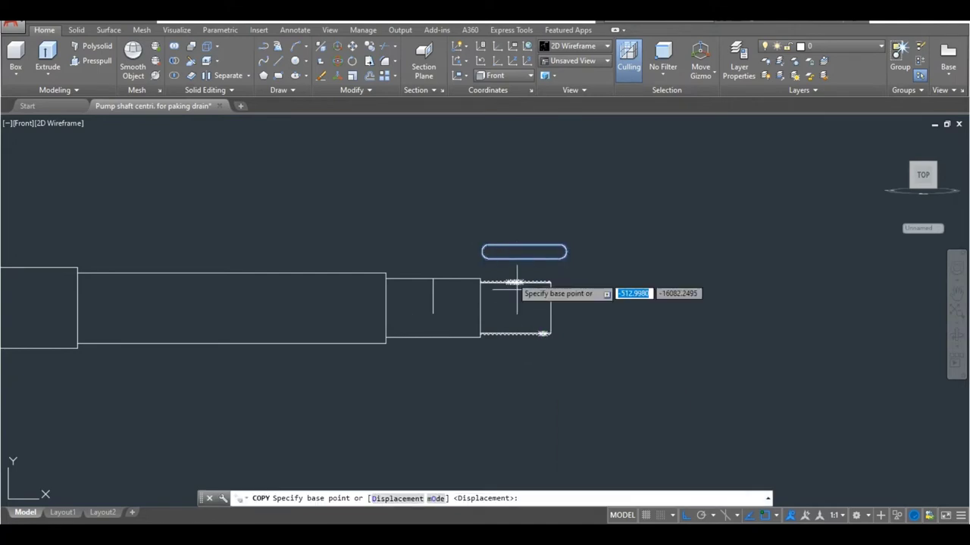
pyautogui.click(524, 251)
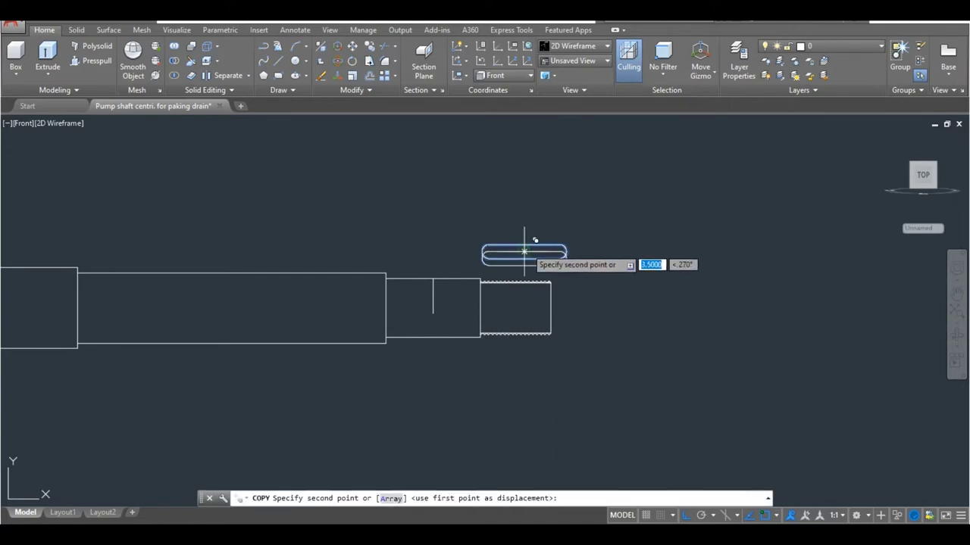
pyautogui.click(432, 285)
pyautogui.press('Return')
# Draw a horizontal centreline across the shaft section.
pyautogui.write('l')
pyautogui.press('Return')
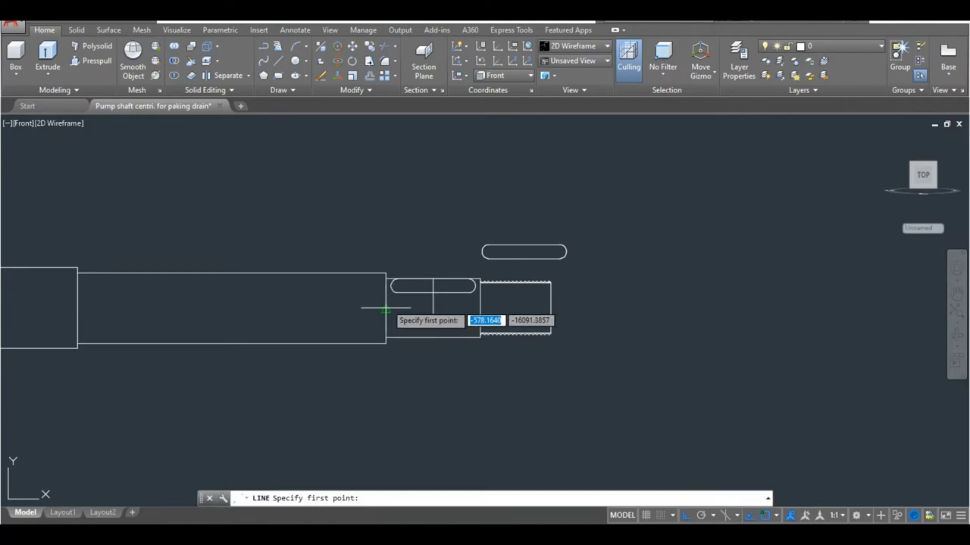
pyautogui.click(386, 309)
pyautogui.click(649, 318)
pyautogui.press('Return')
pyautogui.scroll(4, 428, 294)
# Move the slot copy onto the shaft centreline.
pyautogui.click(470, 290)
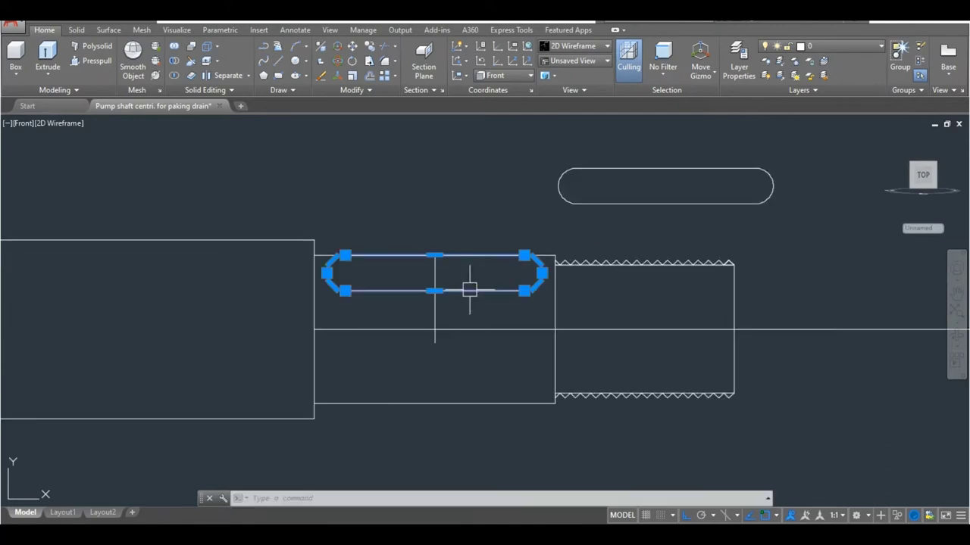
pyautogui.write('m')
pyautogui.press('Return')
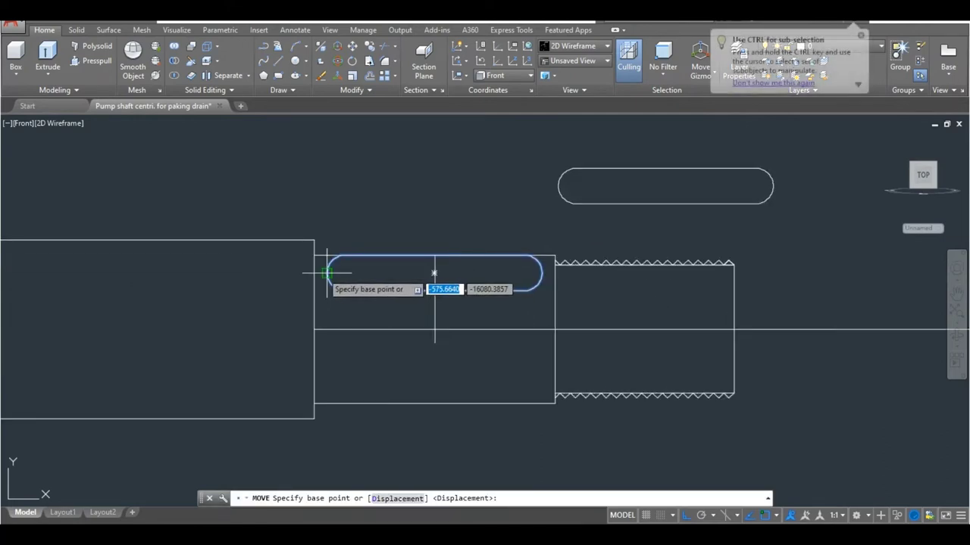
pyautogui.click(434, 273)
pyautogui.click(343, 327)
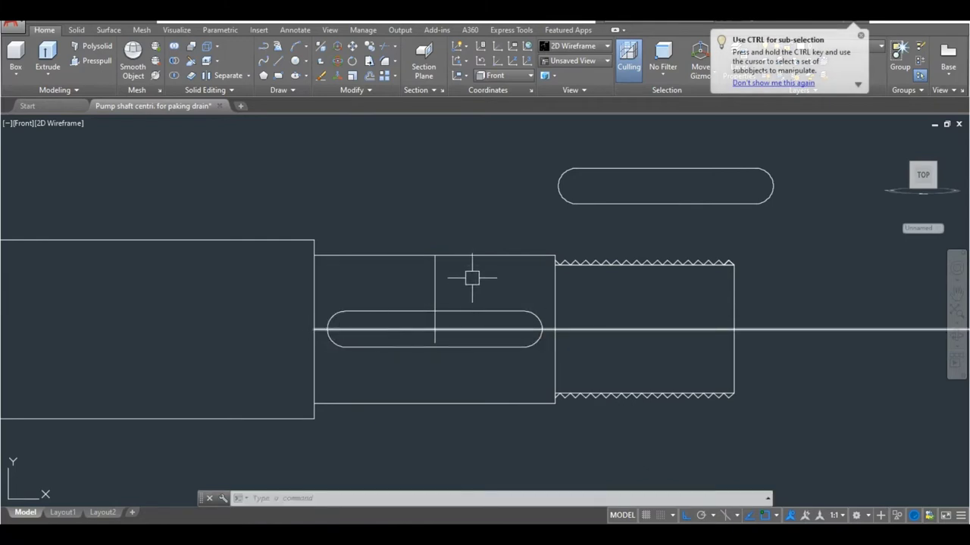
pyautogui.click(467, 277)
pyautogui.click(416, 276)
# Erase the spare slot outline above the shaft.
pyautogui.scroll(-4, 416, 276)
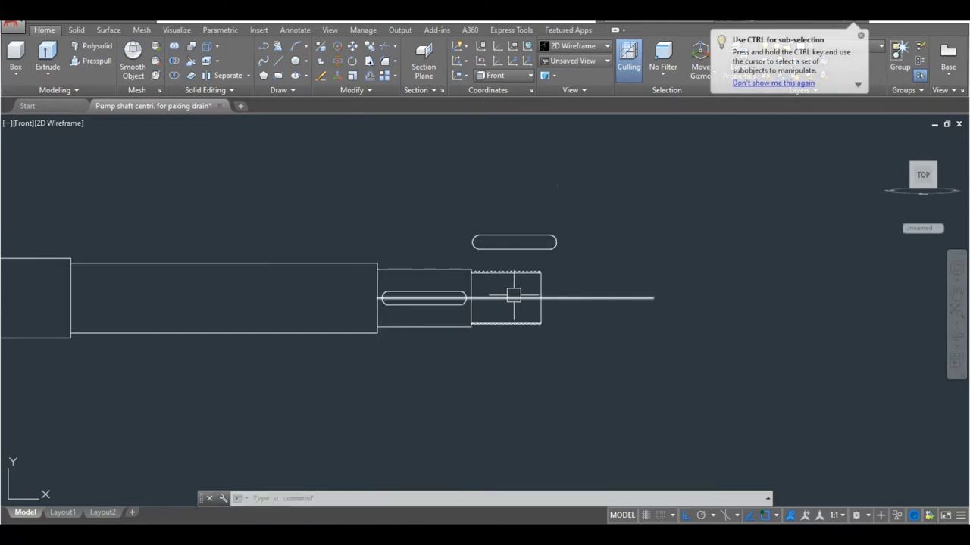
pyautogui.click(576, 220)
pyautogui.click(418, 261)
pyautogui.press('Delete')
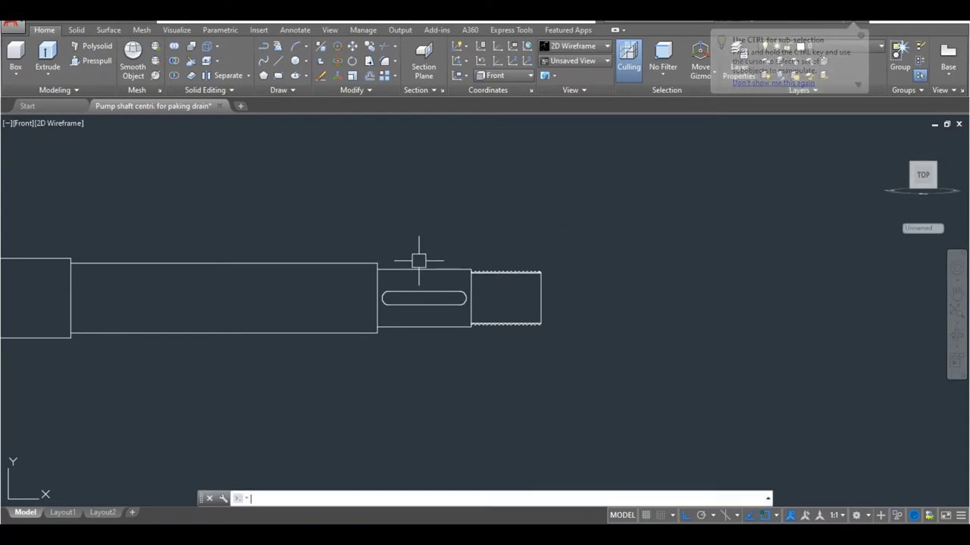
# Begin a linear dimension on the section's top edge, then cancel it.
pyautogui.write('d')
pyautogui.press('Return')
pyautogui.press('Return')
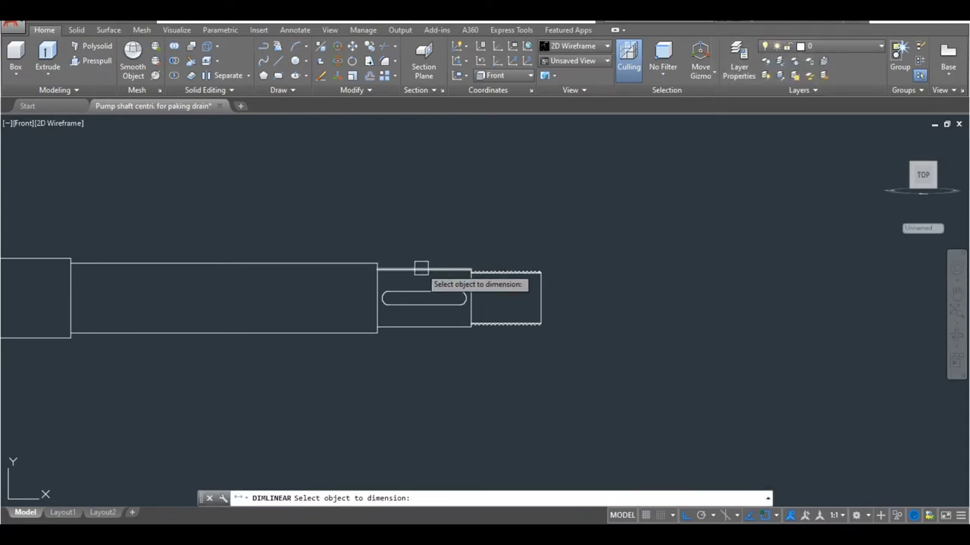
pyautogui.click(419, 270)
pyautogui.scroll(4, 420, 269)
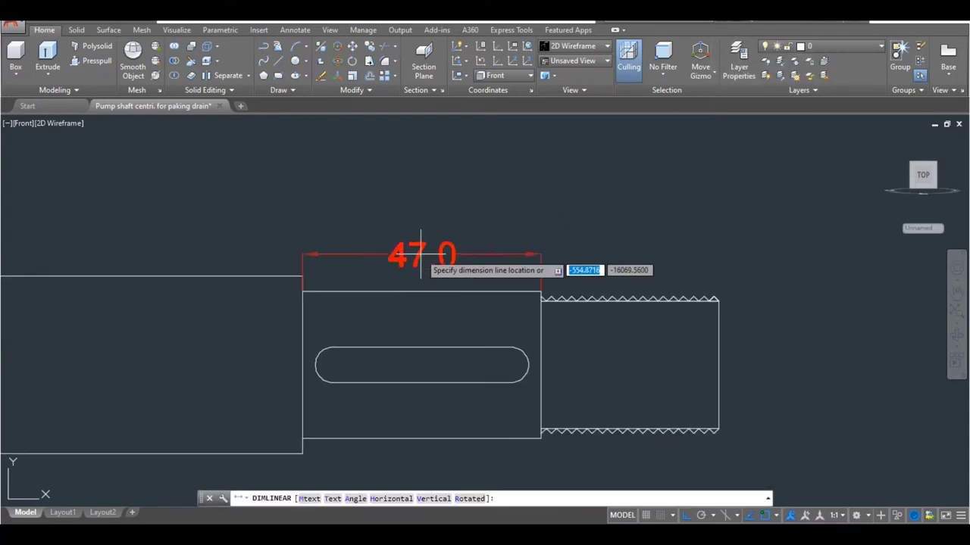
pyautogui.moveTo(420, 270)
pyautogui.mouseDown(button='middle')
pyautogui.moveTo(364, 232)
pyautogui.moveTo(337, 240)
pyautogui.mouseUp(button='middle')
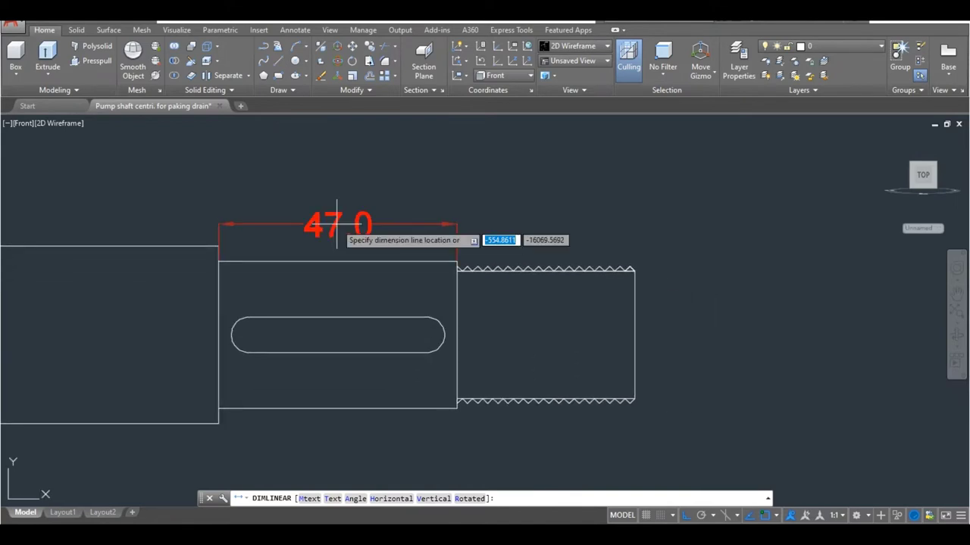
pyautogui.scroll(-2, 337, 224)
pyautogui.press('Escape')
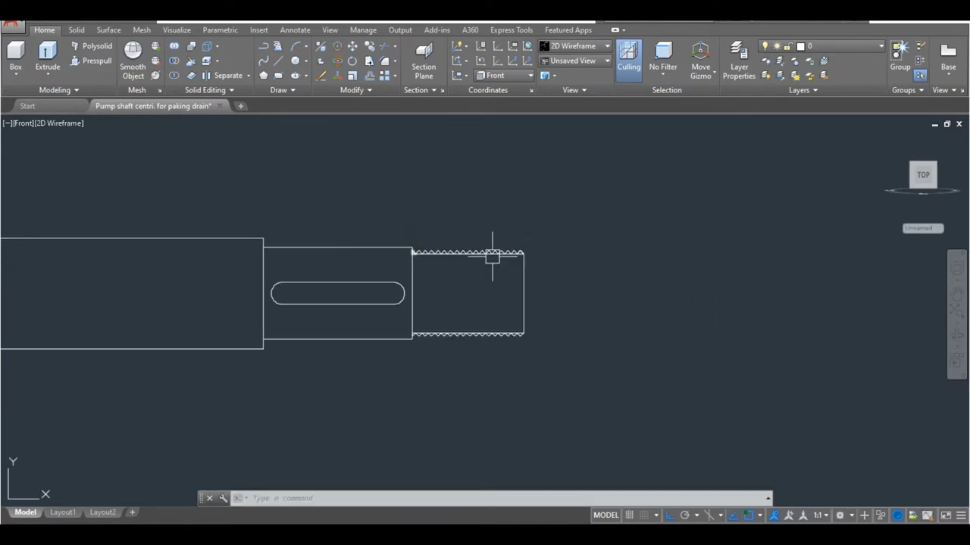
# Pick the section's height points for a linear dimension, then cancel it.
pyautogui.click(571, 216)
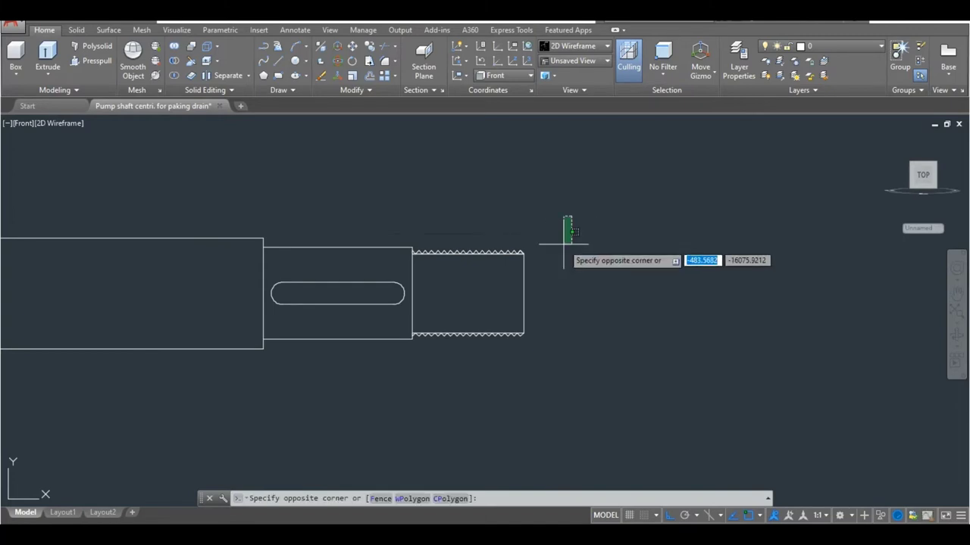
pyautogui.click(562, 244)
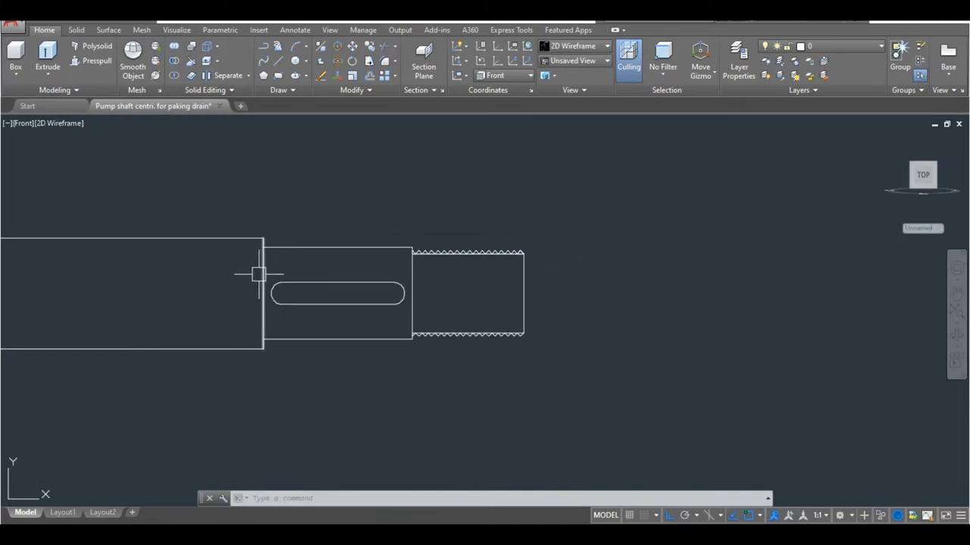
pyautogui.write('dli')
pyautogui.press('Return')
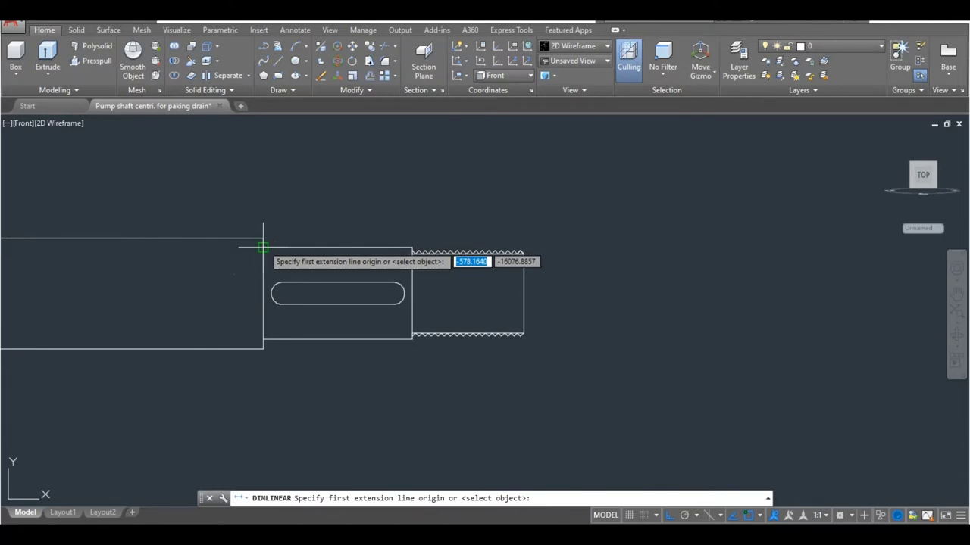
pyautogui.click(262, 247)
pyautogui.click(261, 338)
pyautogui.press('Escape')
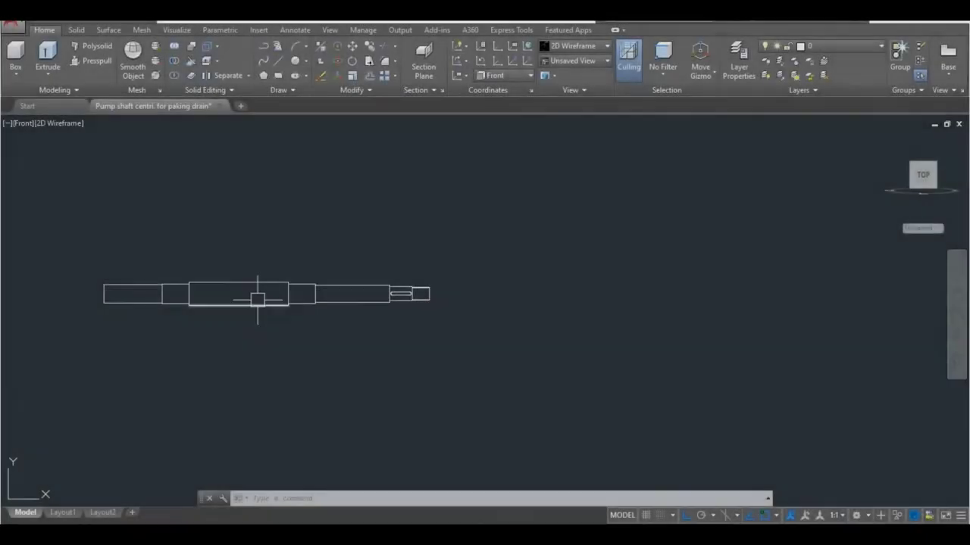
# Bring the whole shaft into view and start another linear dimension.
pyautogui.moveTo(258, 296); pyautogui.dragTo(401, 338, button='middle')
pyautogui.scroll(3, 368, 325)
pyautogui.scroll(-2, 401, 338)
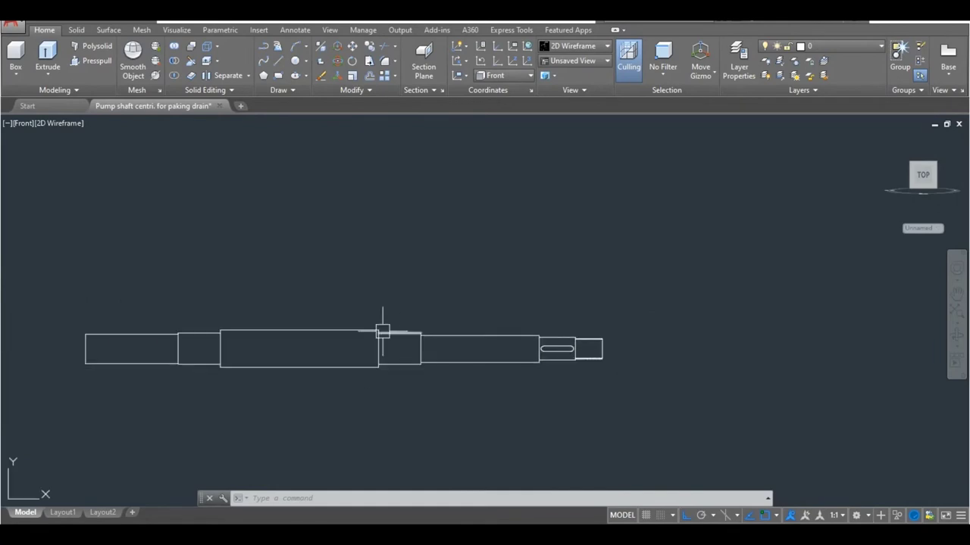
pyautogui.write('di')
pyautogui.press('Return')
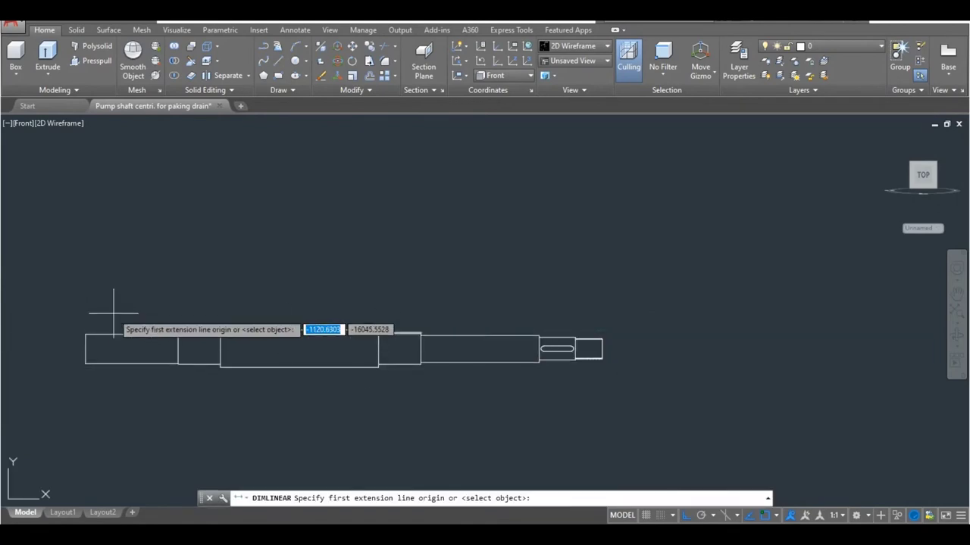
pyautogui.click(85, 350)
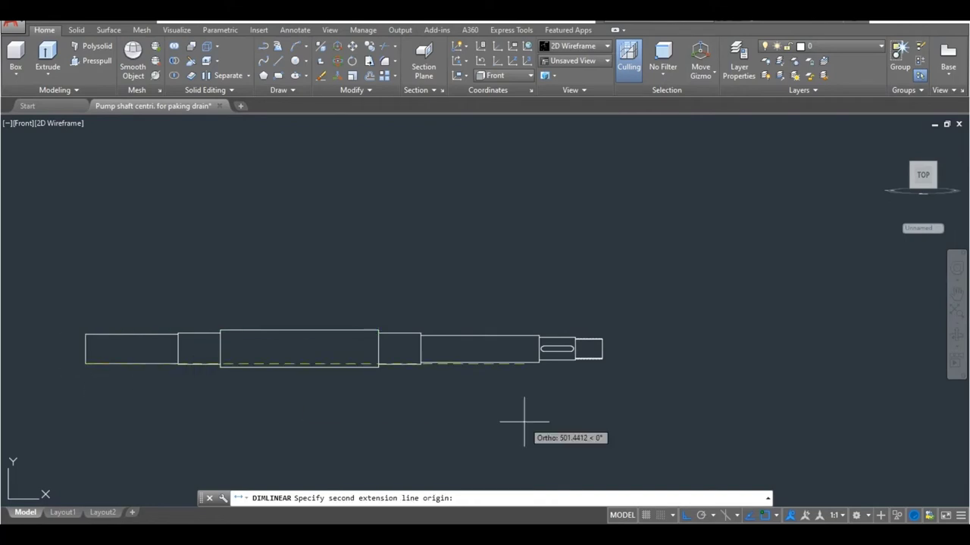
pyautogui.scroll(8, 604, 364)
pyautogui.click(586, 403)
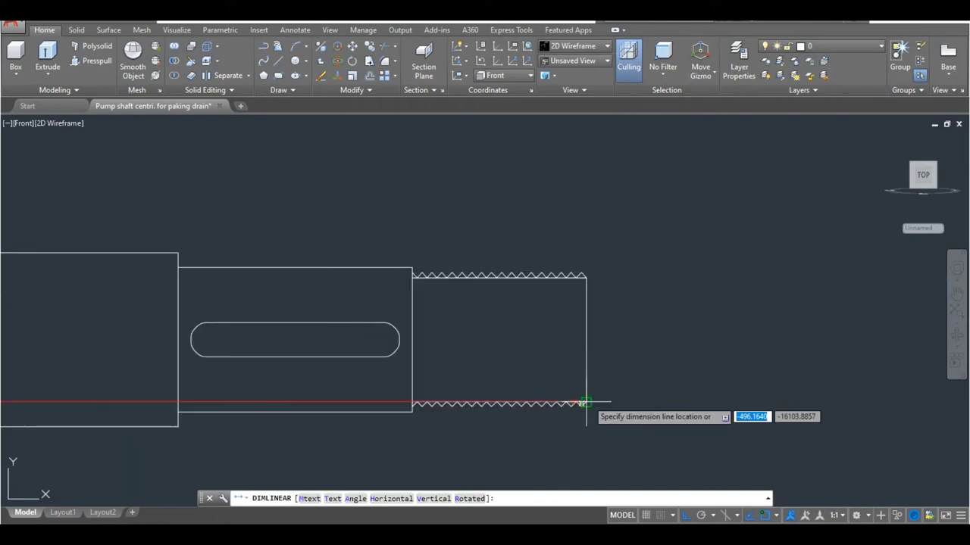
pyautogui.scroll(-4, 585, 403)
pyautogui.moveTo(432, 390)
pyautogui.mouseDown(button='middle')
pyautogui.moveTo(376, 409)
pyautogui.moveTo(628, 368)
pyautogui.mouseUp(button='middle')
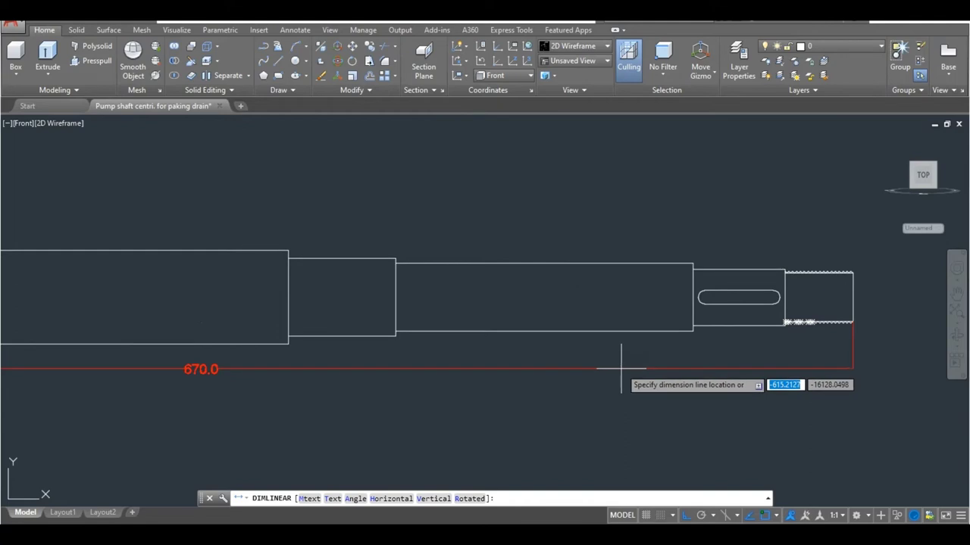
pyautogui.click(619, 371)
pyautogui.scroll(-3, 419, 374)
pyautogui.scroll(4, 219, 355)
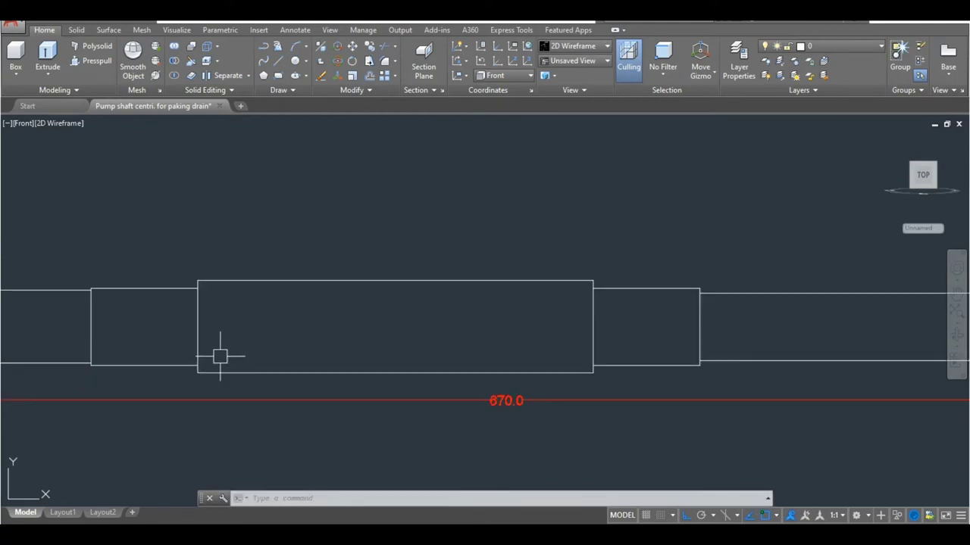
pyautogui.moveTo(219, 355); pyautogui.dragTo(469, 373, button='middle')
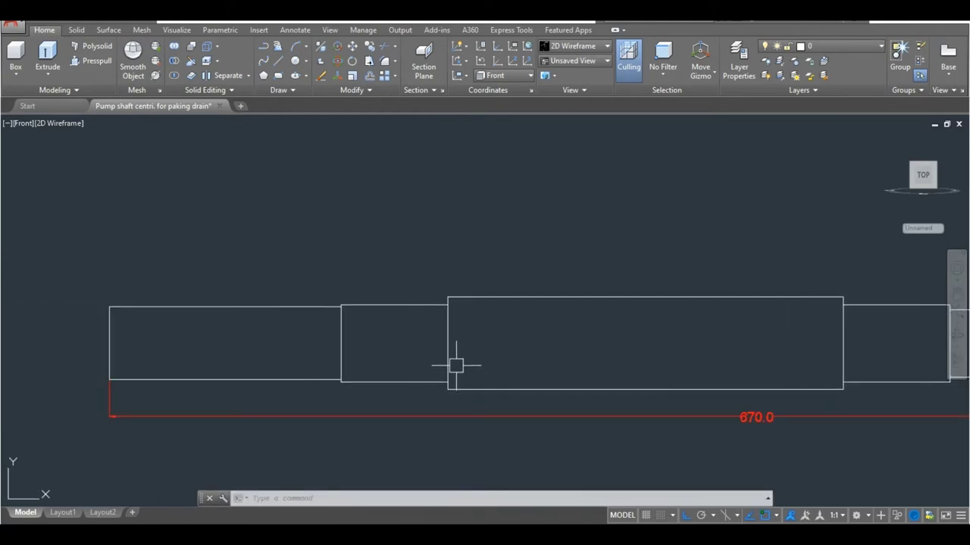
pyautogui.write('e')
pyautogui.press('Return')
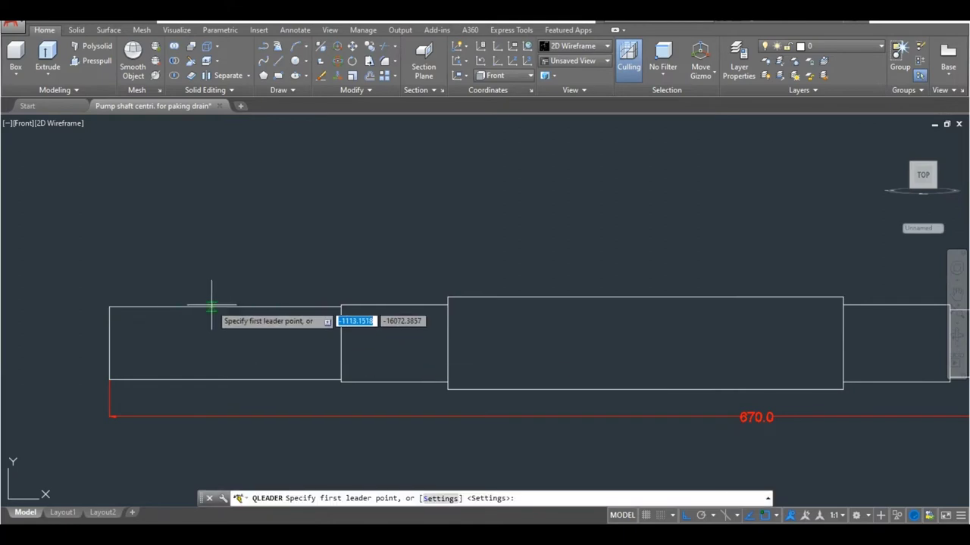
pyautogui.press('Escape')
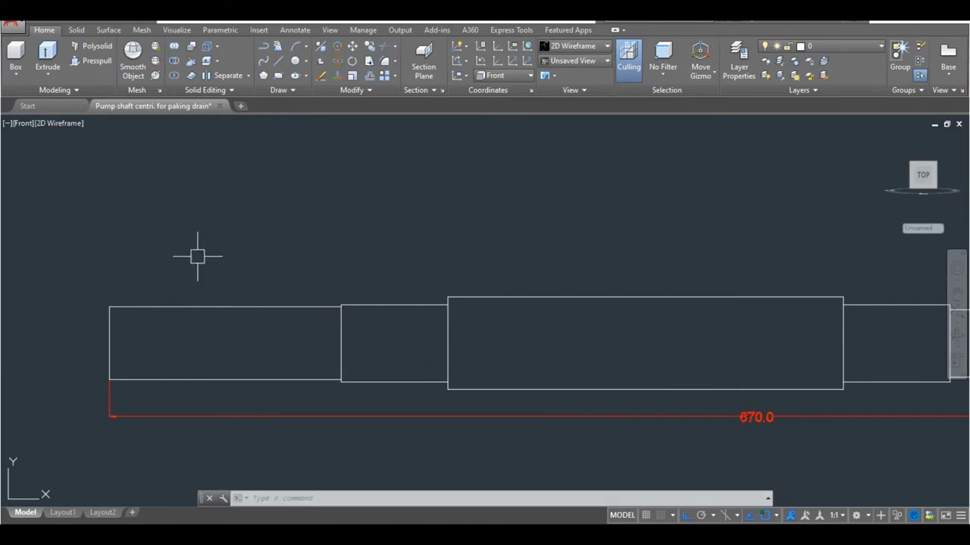
pyautogui.write('Pl')
pyautogui.press('Return')
# Draw a closed rectangular polyline outline for the long keyway slot.
pyautogui.click(153, 200)
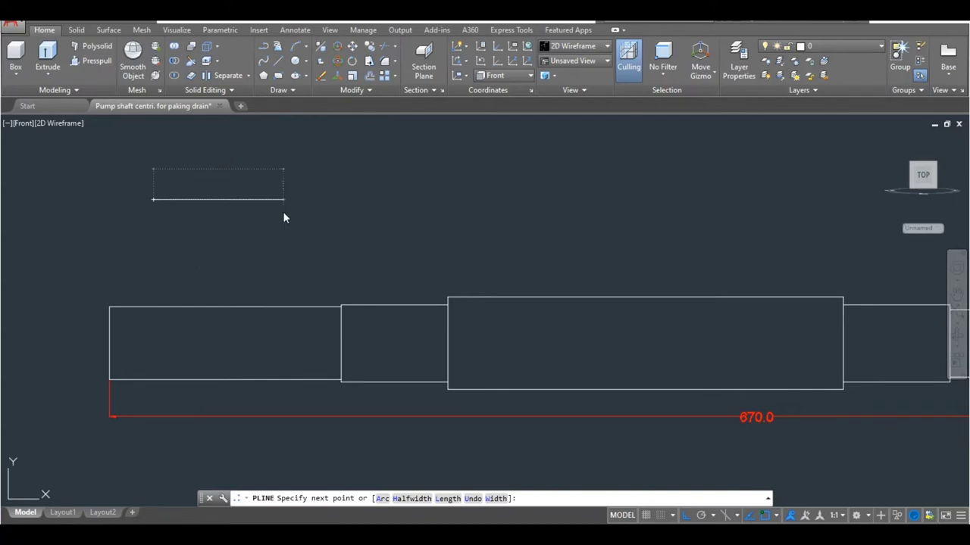
pyautogui.click(317, 202)
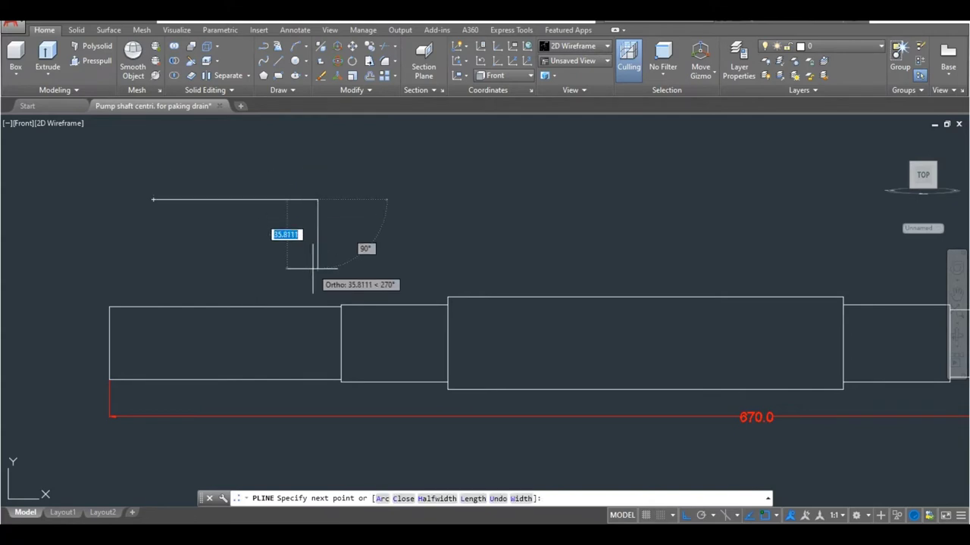
pyautogui.click(315, 212)
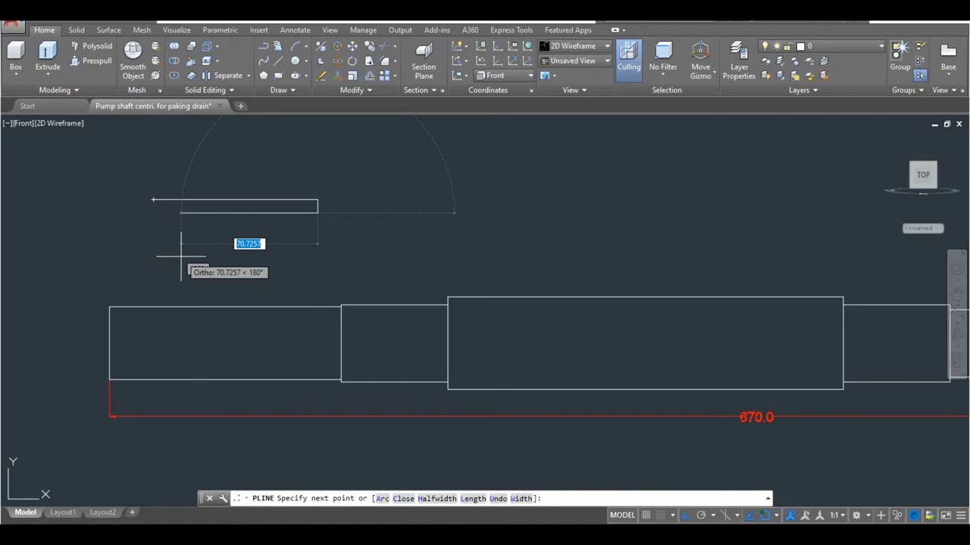
pyautogui.click(154, 213)
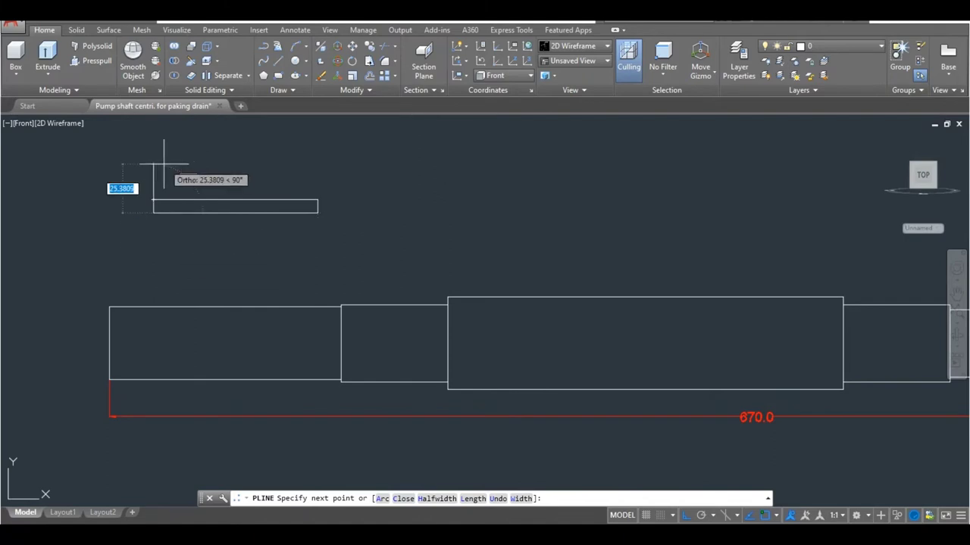
pyautogui.click(153, 199)
pyautogui.press('Return')
# Fillet the slot's top-left and bottom-left corners at radius 3.
pyautogui.write('f')
pyautogui.press('Return')
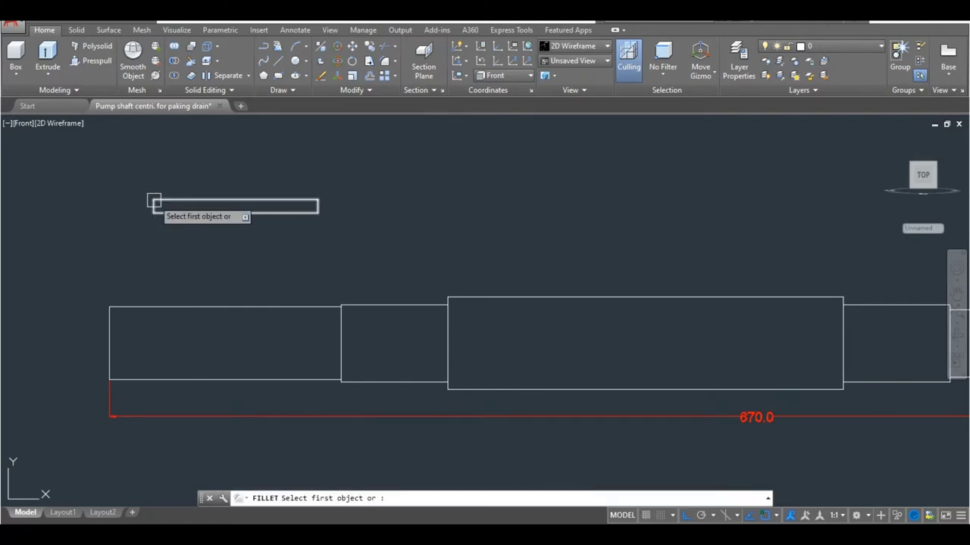
pyautogui.write('r')
pyautogui.press('Return')
pyautogui.press('Return')
pyautogui.scroll(6, 154, 200)
pyautogui.press('Escape')
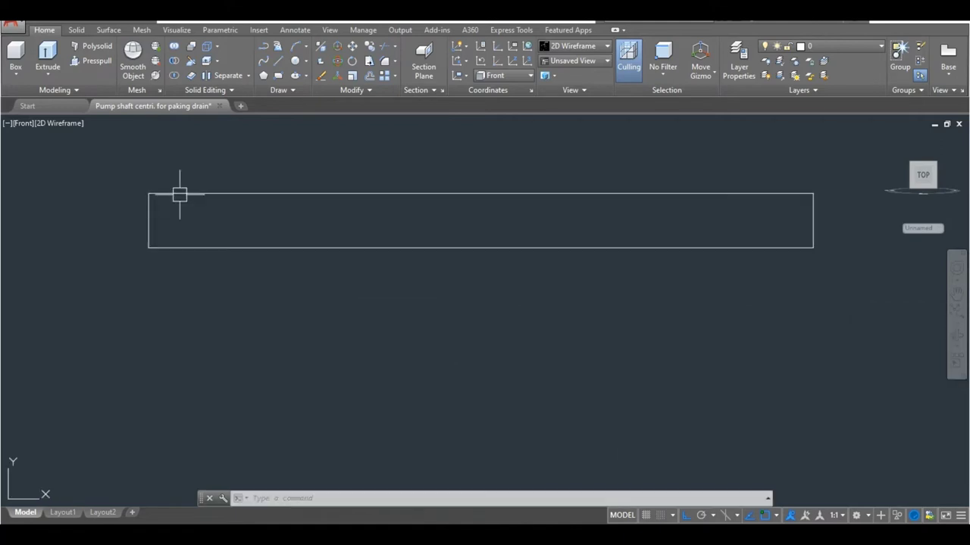
pyautogui.write('f')
pyautogui.press('Return')
pyautogui.write('r')
pyautogui.press('Return')
pyautogui.write('3')
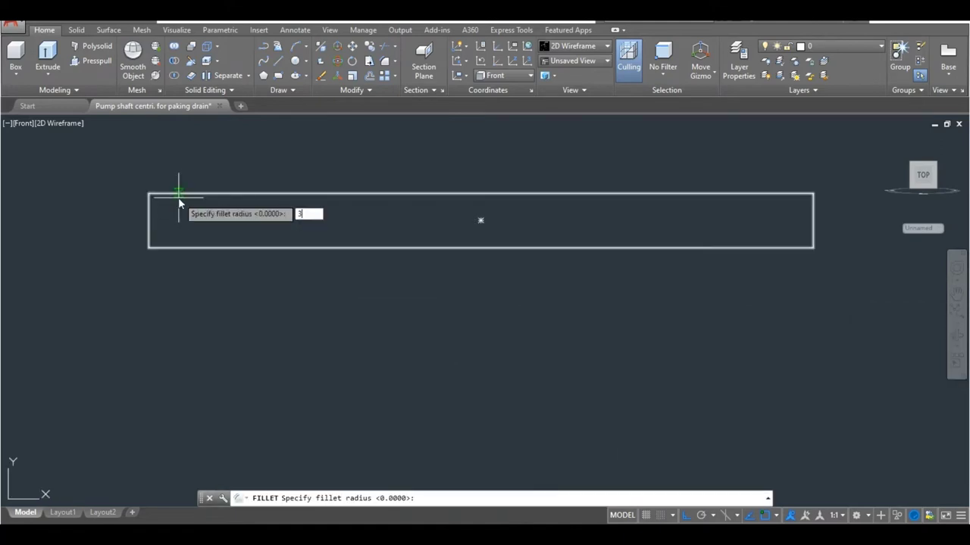
pyautogui.press('Return')
pyautogui.click(175, 194)
pyautogui.click(149, 221)
# Fillet the slot's bottom-right and top-right corners at radius 3.
pyautogui.press('Return')
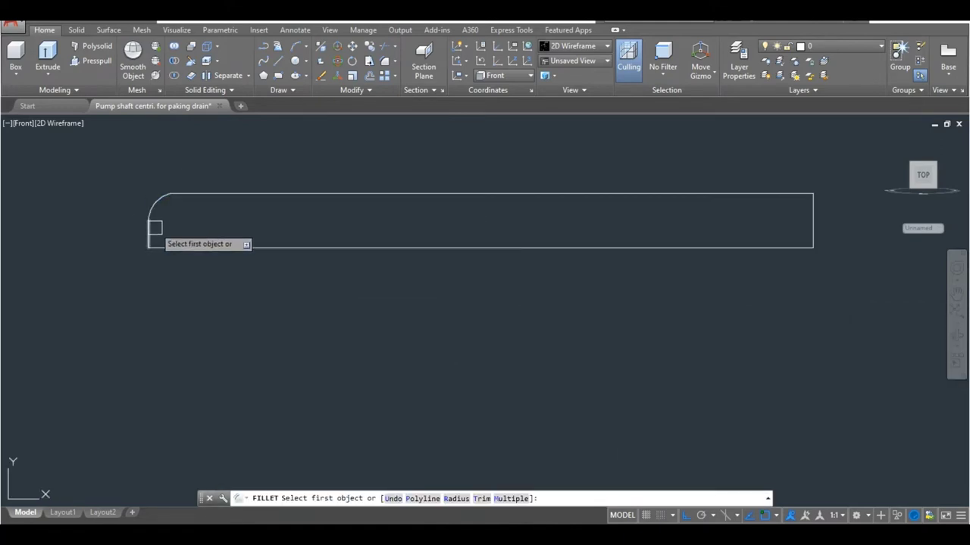
pyautogui.click(151, 225)
pyautogui.click(179, 244)
pyautogui.press('Return')
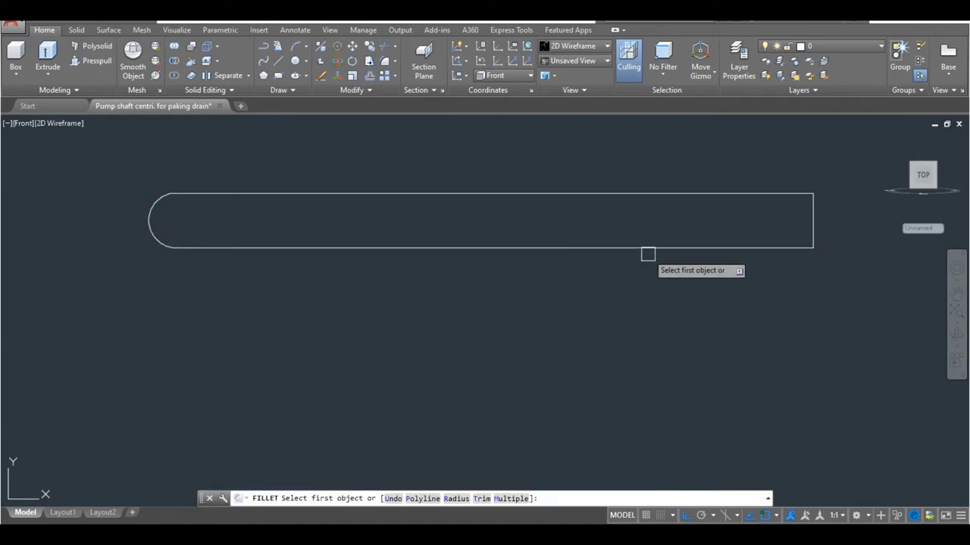
pyautogui.click(665, 247)
pyautogui.click(807, 211)
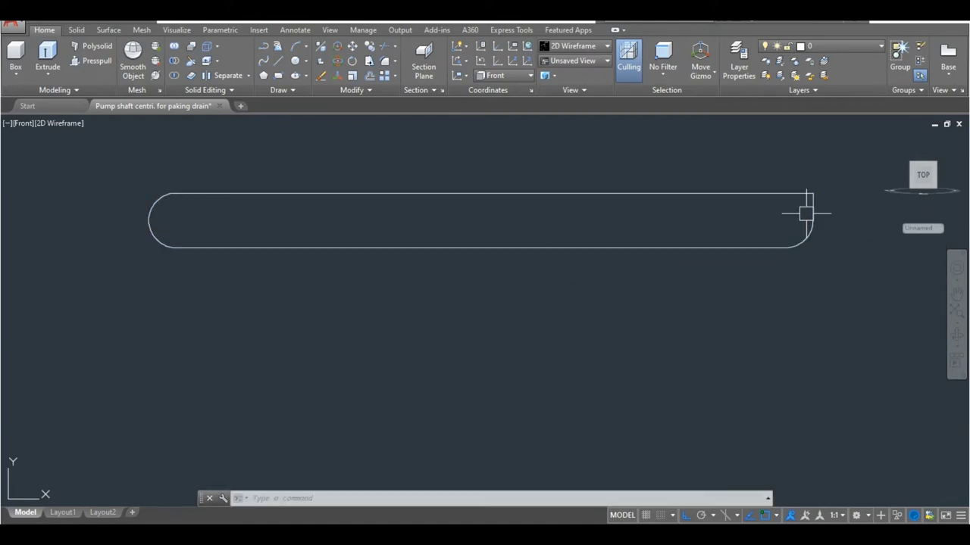
pyautogui.press('Return')
pyautogui.click(807, 208)
pyautogui.click(784, 196)
pyautogui.scroll(-4, 664, 223)
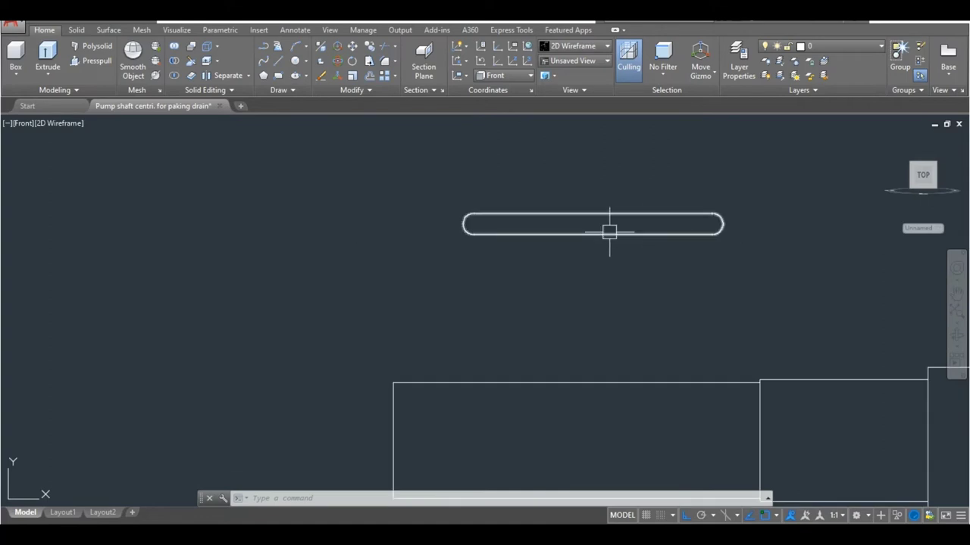
# Move the rounded slot into the shaft's leftmost step and fine-tune its position.
pyautogui.click(608, 232)
pyautogui.press('Return')
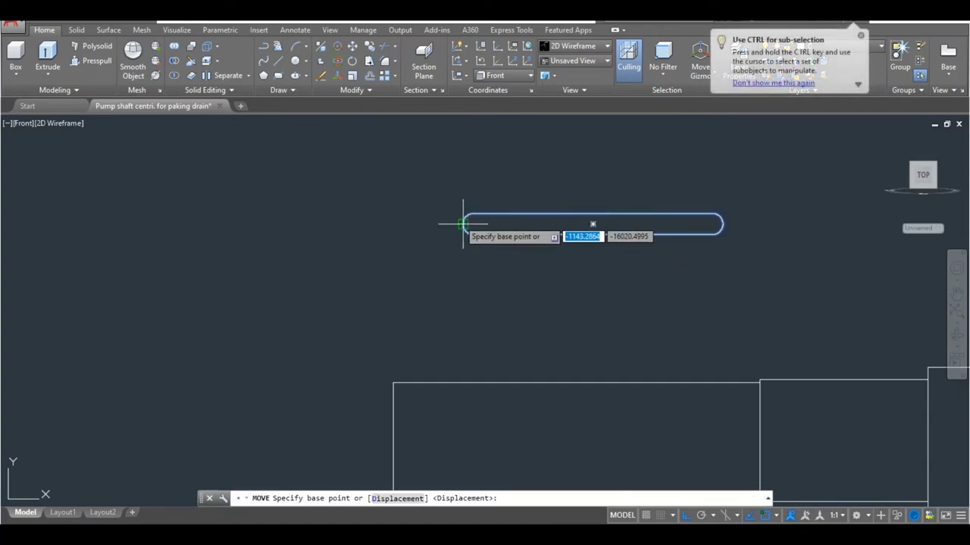
pyautogui.click(461, 223)
pyautogui.scroll(-3, 461, 224)
pyautogui.click(450, 306)
pyautogui.scroll(2, 459, 310)
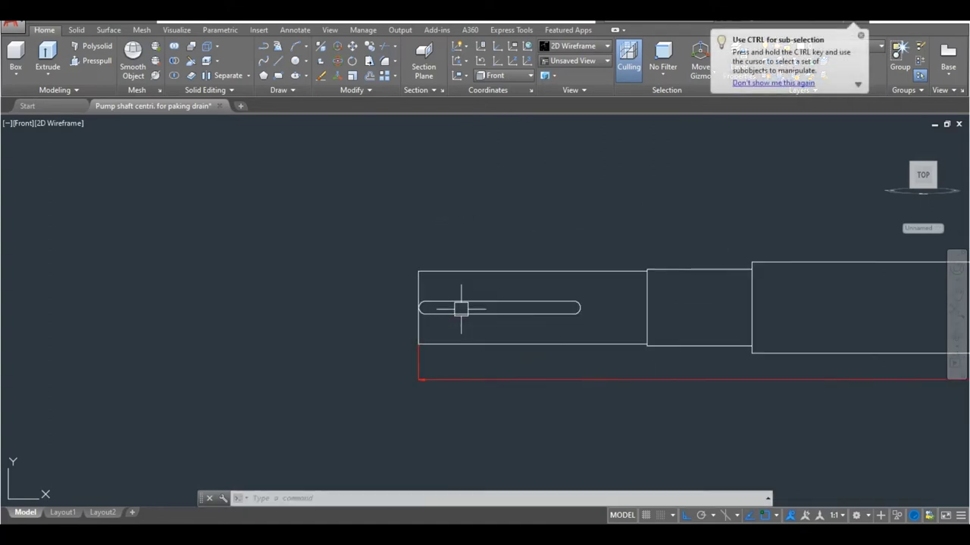
pyautogui.scroll(2, 459, 310)
pyautogui.press('Return')
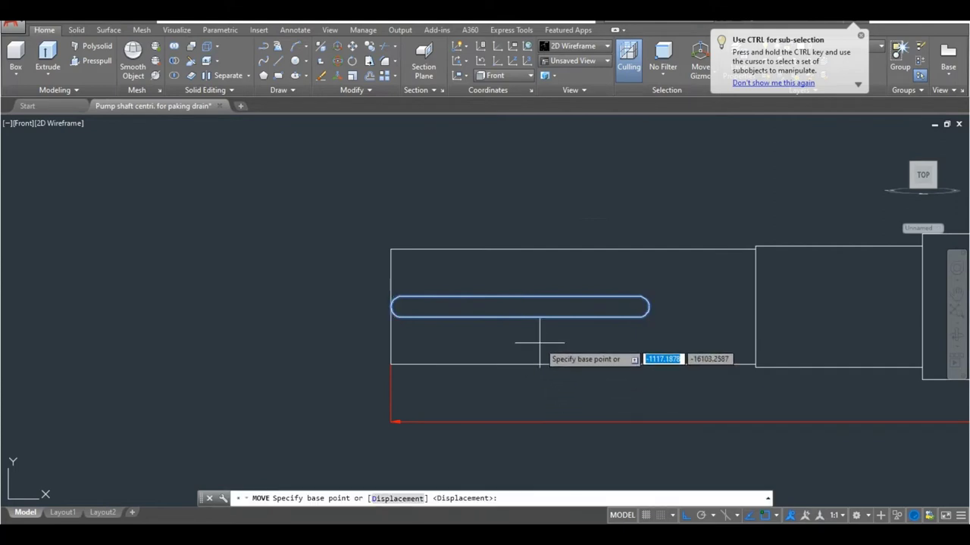
pyautogui.click(541, 344)
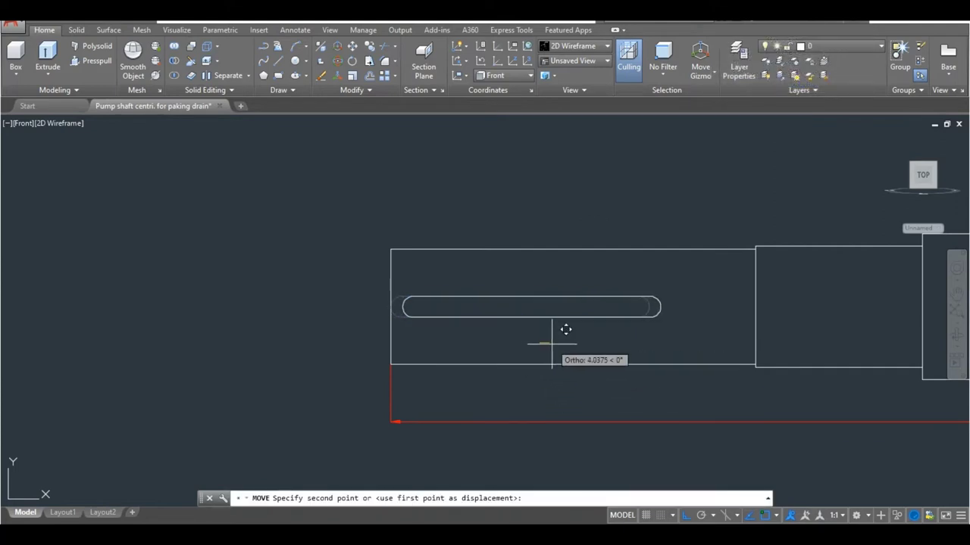
pyautogui.click(551, 344)
pyautogui.scroll(-2, 265, 341)
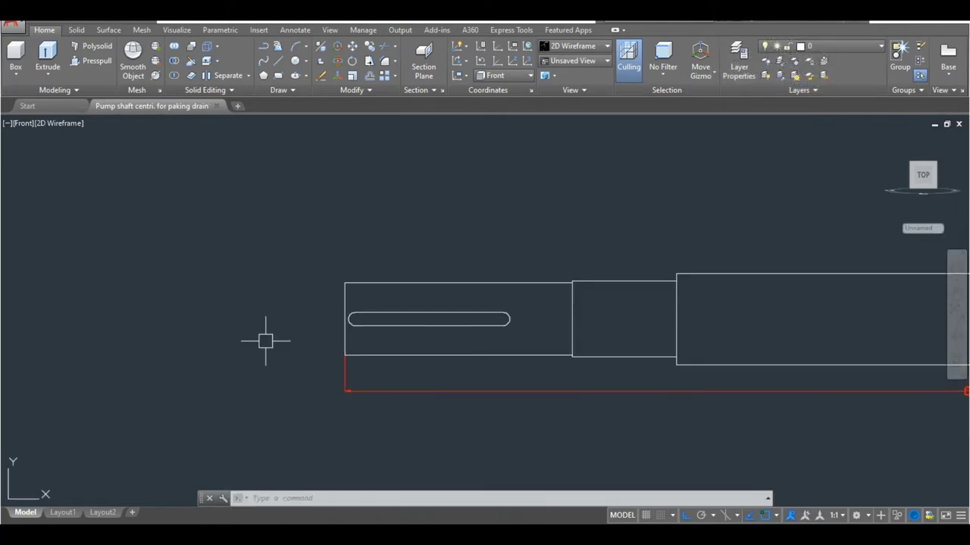
pyautogui.scroll(-2, 272, 336)
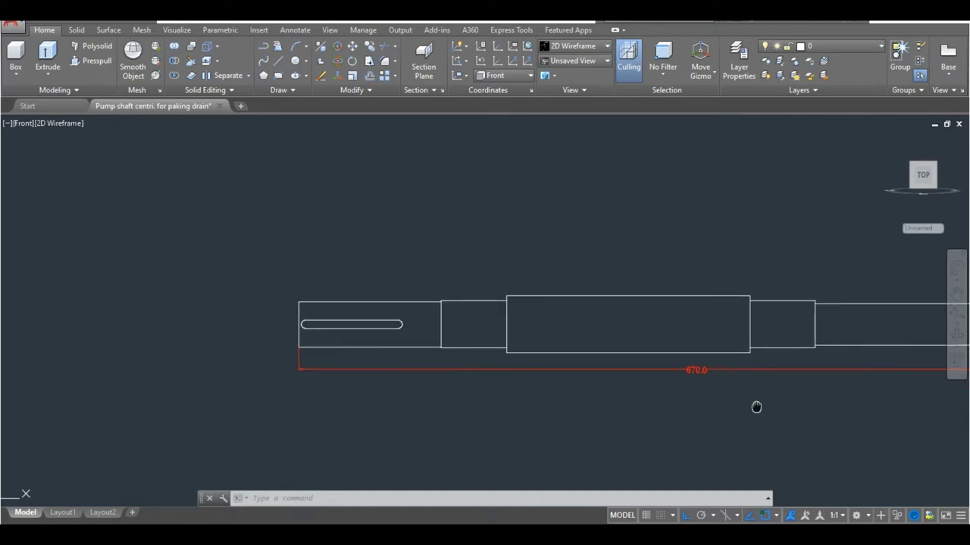
pyautogui.moveTo(755, 407); pyautogui.dragTo(599, 363, button='middle')
pyautogui.scroll(-2, 595, 360)
# Draw an angled leader from the shaft's top edge with a landing running left.
pyautogui.scroll(2, 739, 322)
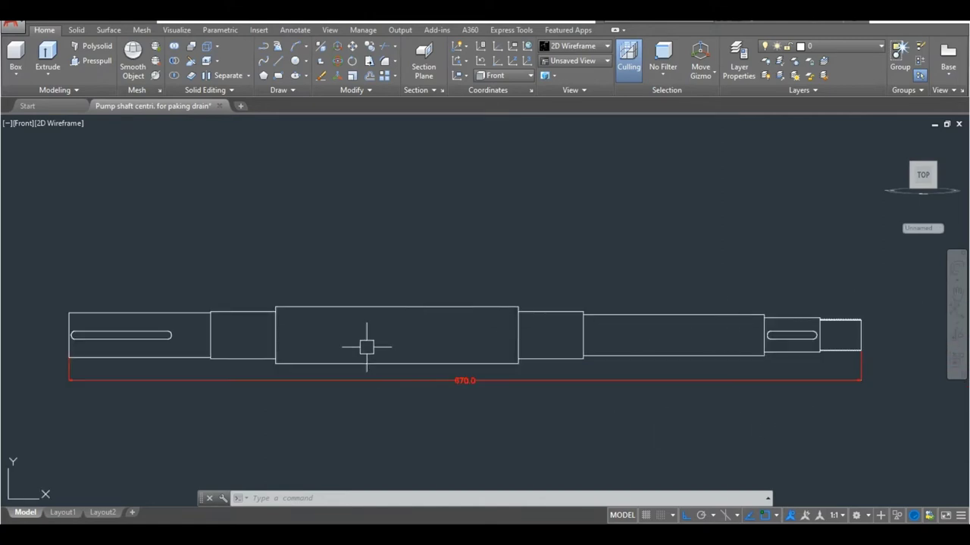
pyautogui.moveTo(320, 353); pyautogui.dragTo(377, 387, button='middle')
pyautogui.write('le')
pyautogui.press('Return')
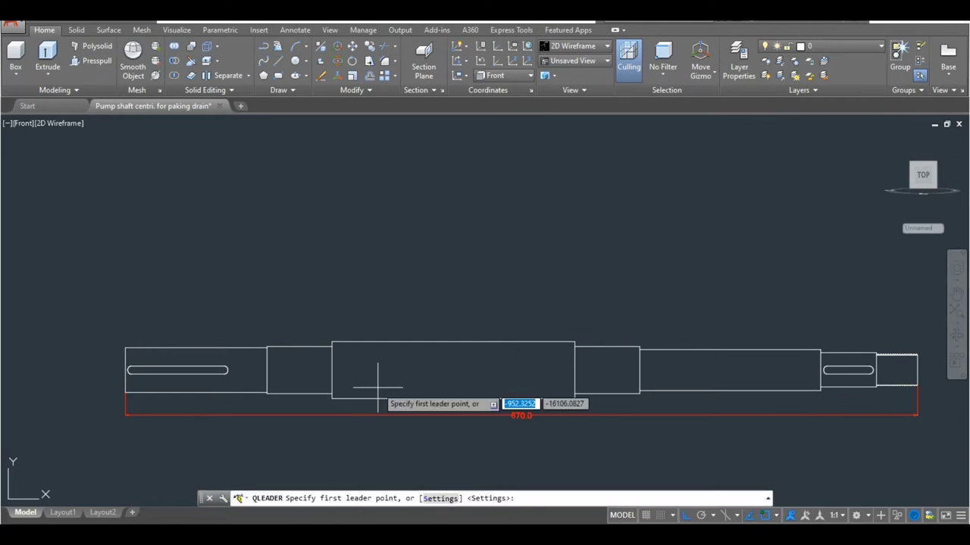
pyautogui.click(185, 348)
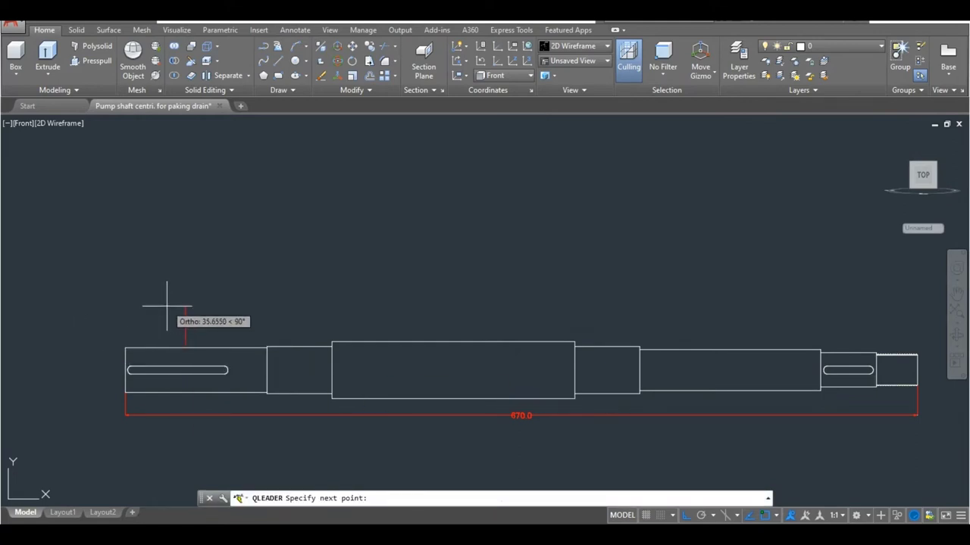
pyautogui.press('F8')
pyautogui.scroll(4, 167, 303)
pyautogui.click(169, 310)
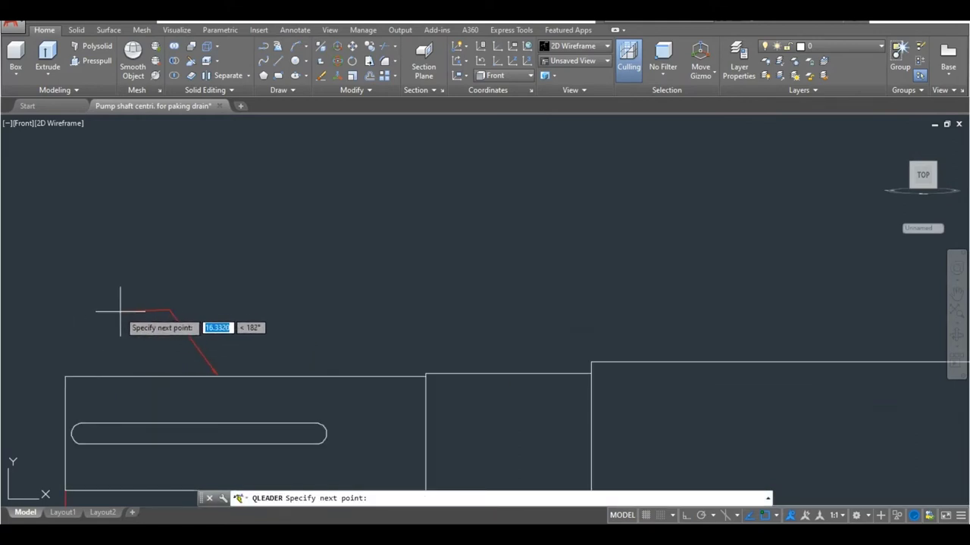
pyautogui.click(65, 310)
# Add a multiline text note reading 'Poly Side'.
pyautogui.press('Return')
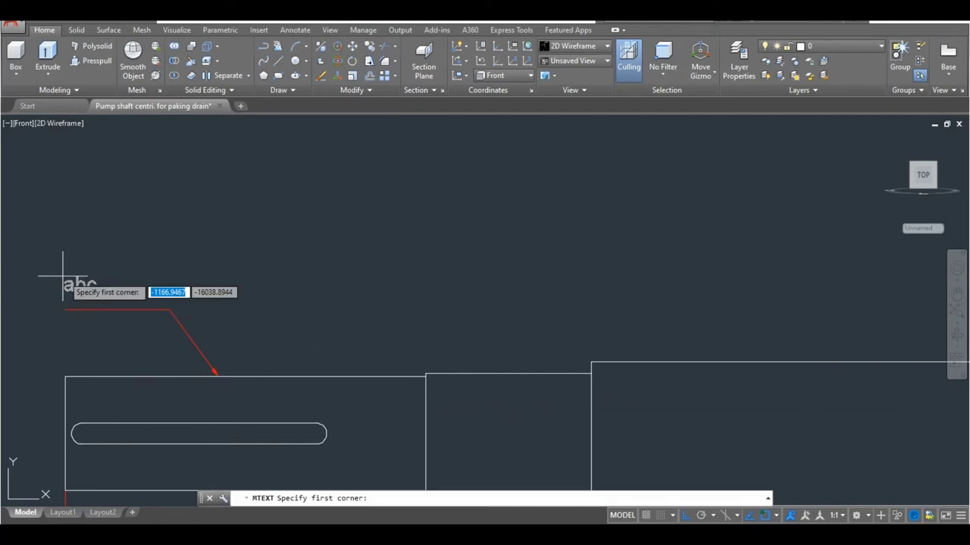
pyautogui.click(72, 250)
pyautogui.click(206, 280)
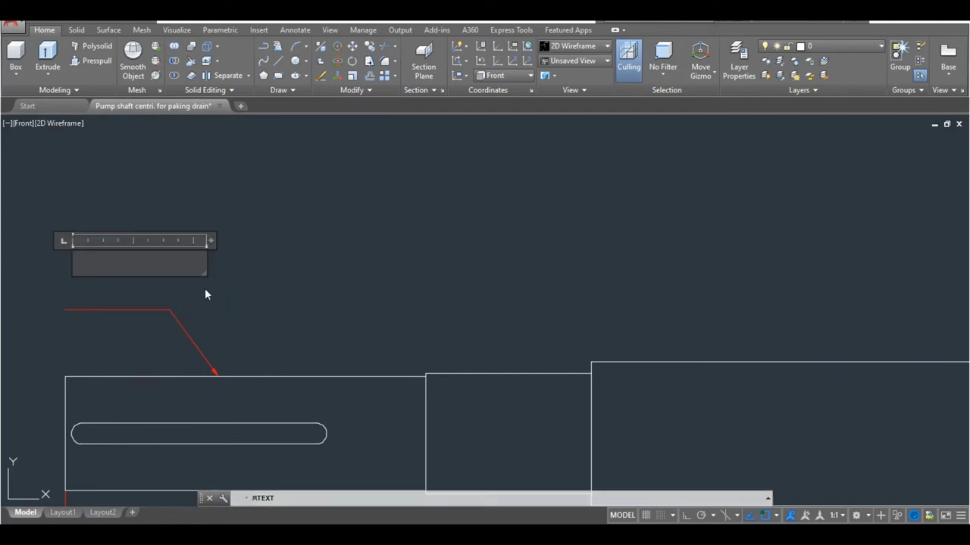
pyautogui.write('Pol')
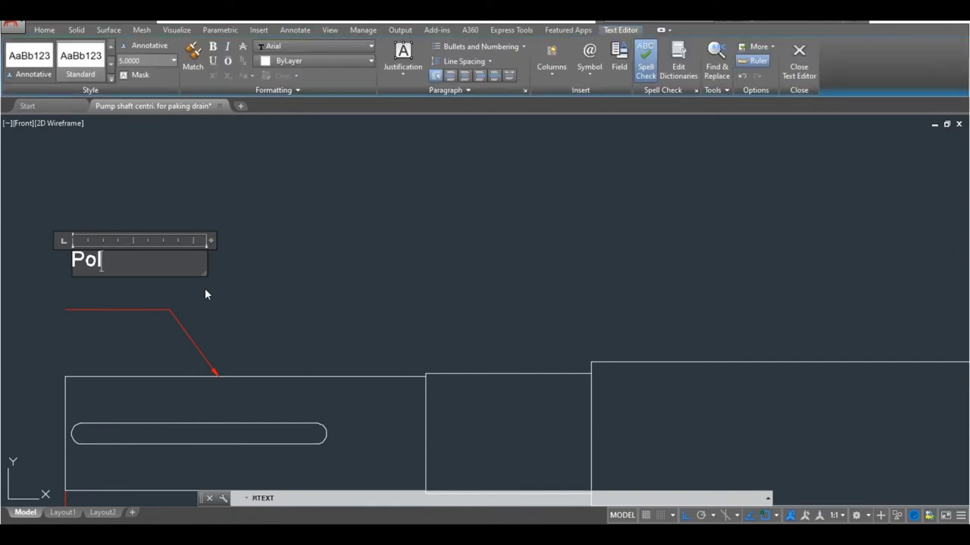
pyautogui.write('y')
pyautogui.write(' Side')
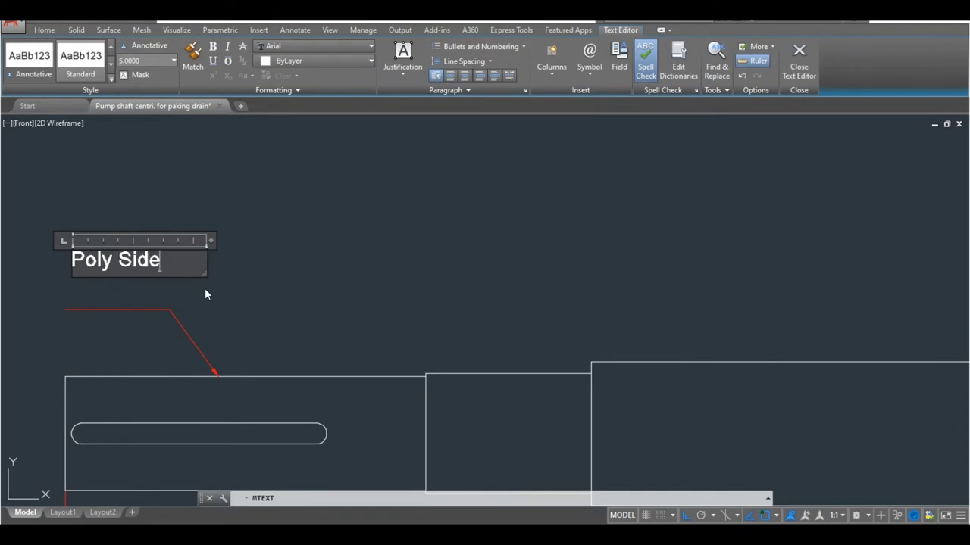
pyautogui.click(204, 294)
# Move the 'Poly Side' note onto the leader's landing.
pyautogui.click(122, 260)
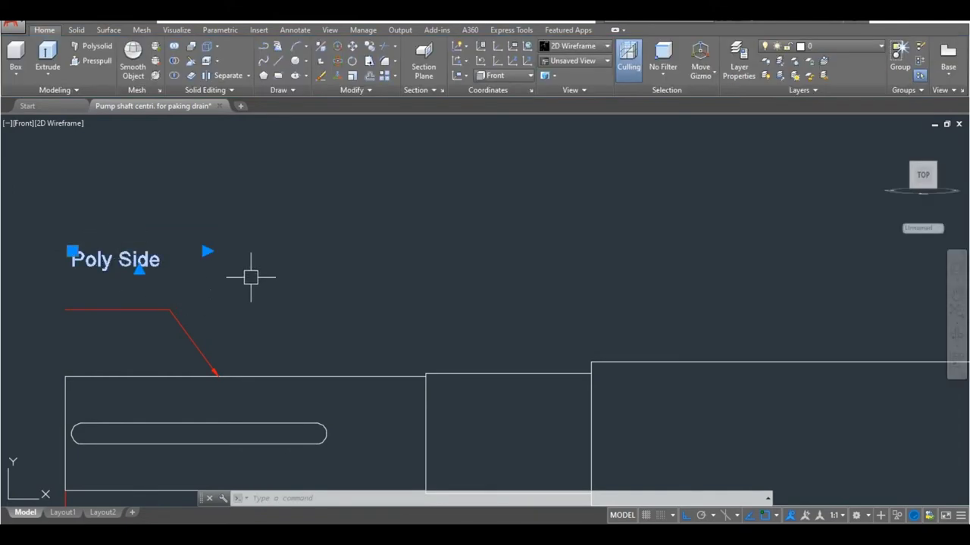
pyautogui.write('m')
pyautogui.press('Return')
pyautogui.click(292, 227)
pyautogui.click(295, 262)
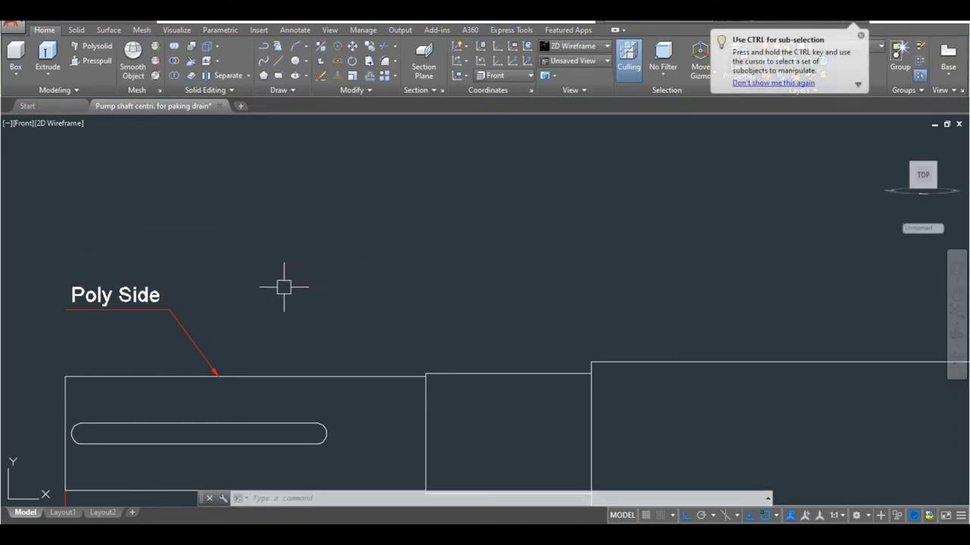
pyautogui.press('Return')
pyautogui.click(234, 268)
# Mirror the 'Poly Side' note and leader, keeping the original.
pyautogui.click(94, 303)
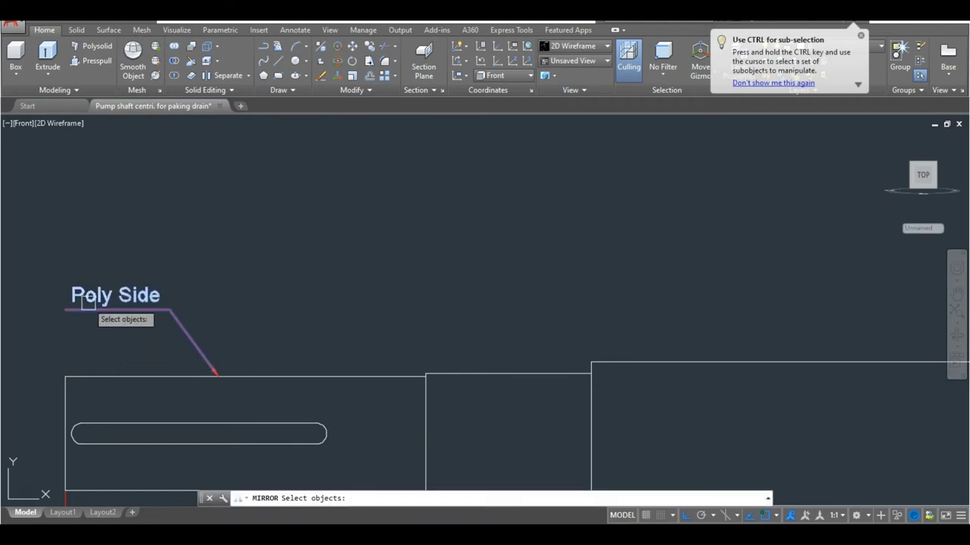
pyautogui.scroll(-5, 91, 299)
pyautogui.press('Return')
pyautogui.click(285, 316)
pyautogui.click(293, 264)
pyautogui.press('Return')
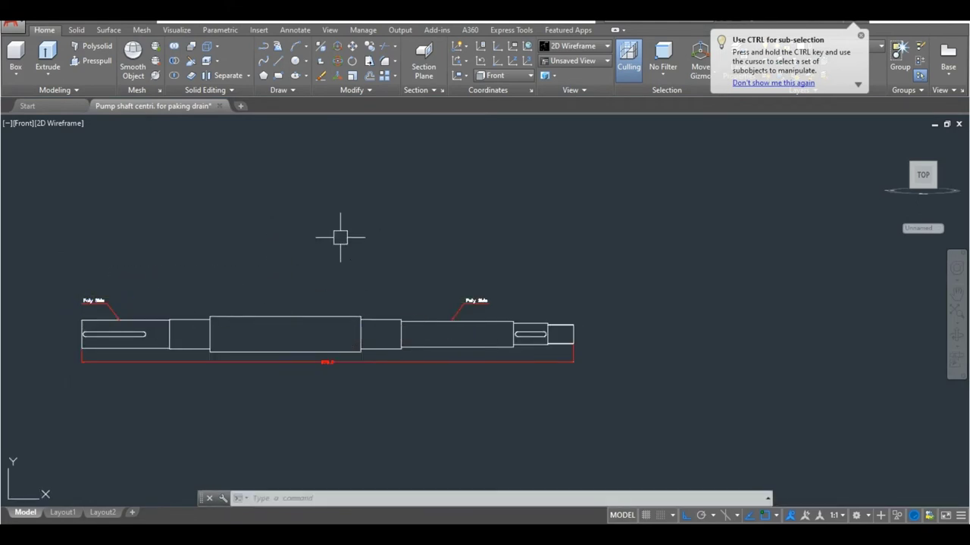
pyautogui.scroll(3, 472, 303)
# Move the mirrored label and leader so the arrow tip touches the threaded end.
pyautogui.click(483, 301)
pyautogui.click(435, 334)
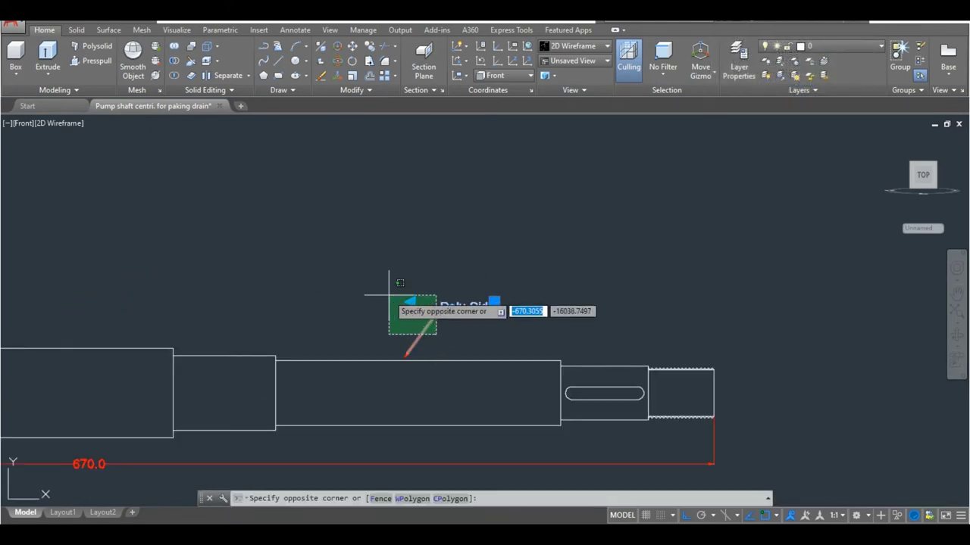
pyautogui.click(388, 280)
pyautogui.press('Return')
pyautogui.scroll(3, 396, 353)
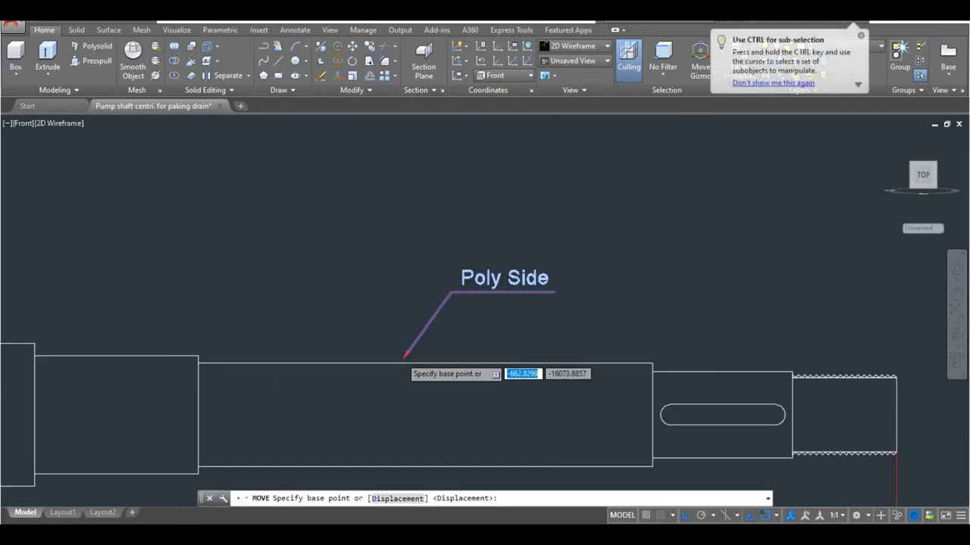
pyautogui.scroll(4, 396, 356)
pyautogui.click(399, 361)
pyautogui.scroll(-5, 400, 346)
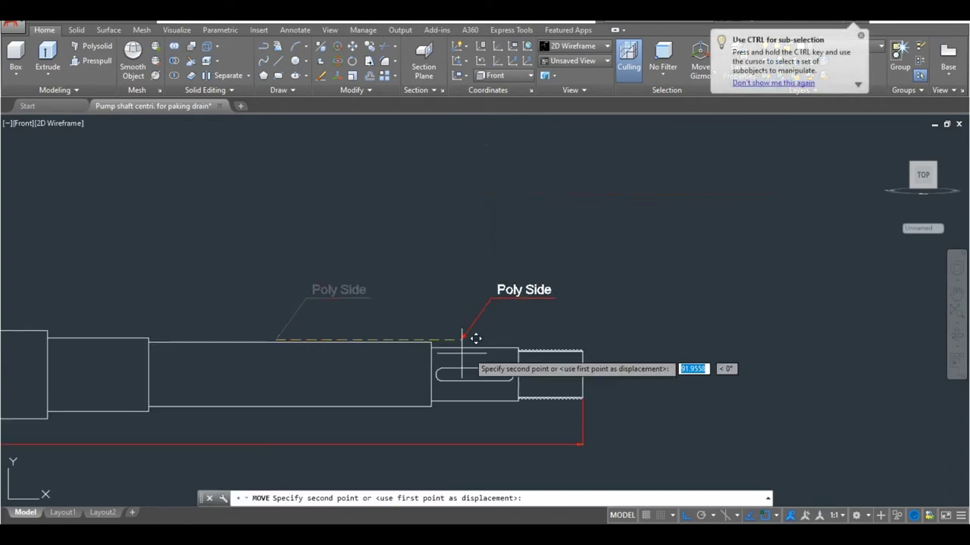
pyautogui.scroll(4, 474, 340)
pyautogui.scroll(2, 584, 337)
pyautogui.click(584, 370)
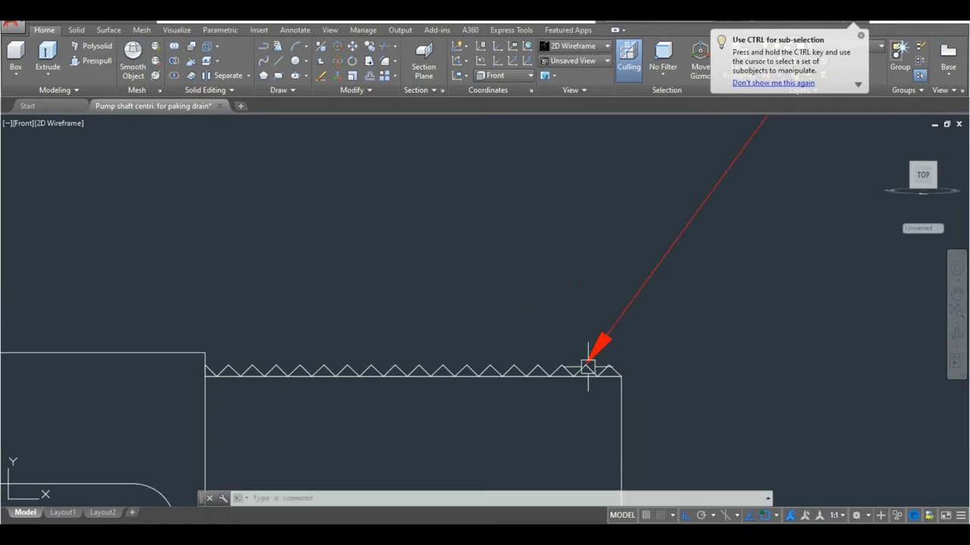
pyautogui.scroll(-4, 439, 346)
pyautogui.scroll(3, 523, 312)
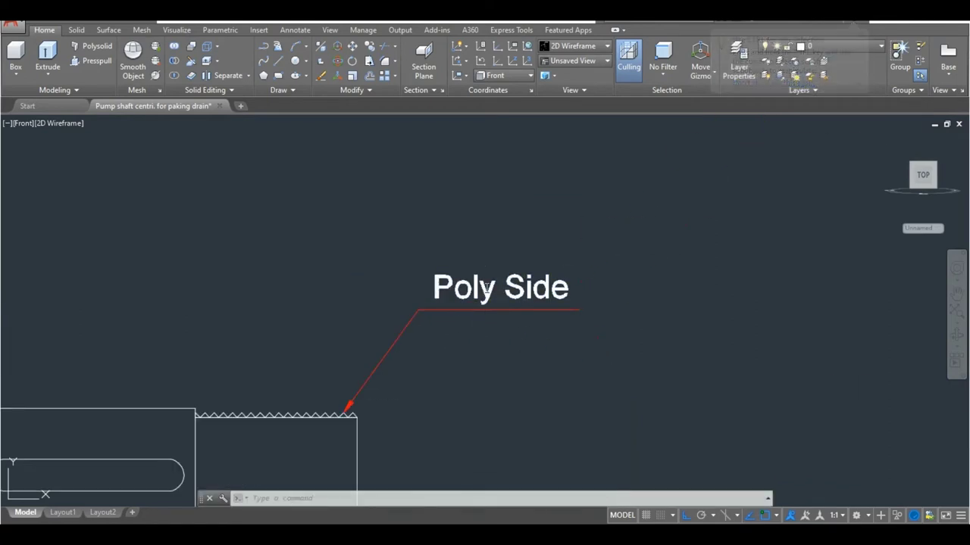
# Edit the mirrored note text from 'Poly Side' to 'Impeller Side'.
pyautogui.doubleClick(500, 288)
pyautogui.moveTo(496, 288); pyautogui.dragTo(426, 285)
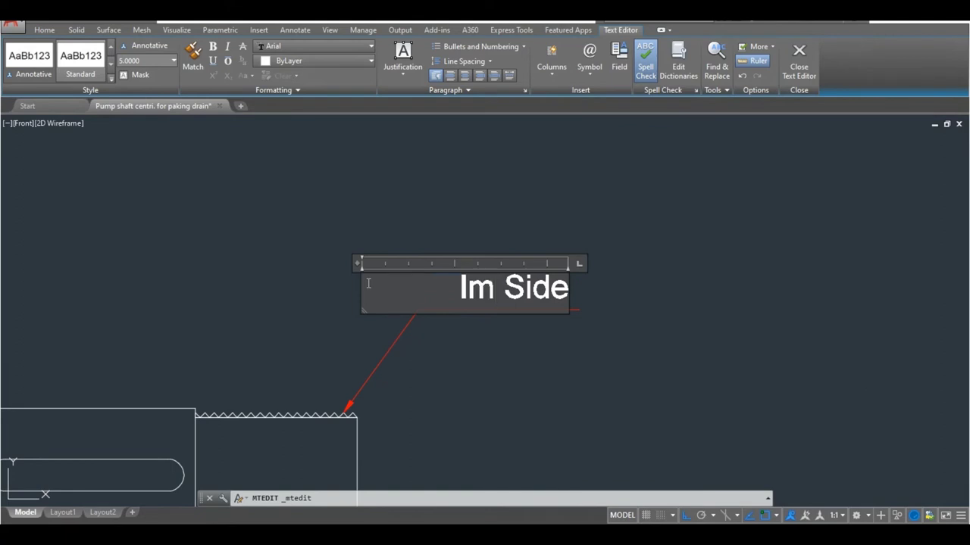
pyautogui.write('peller')
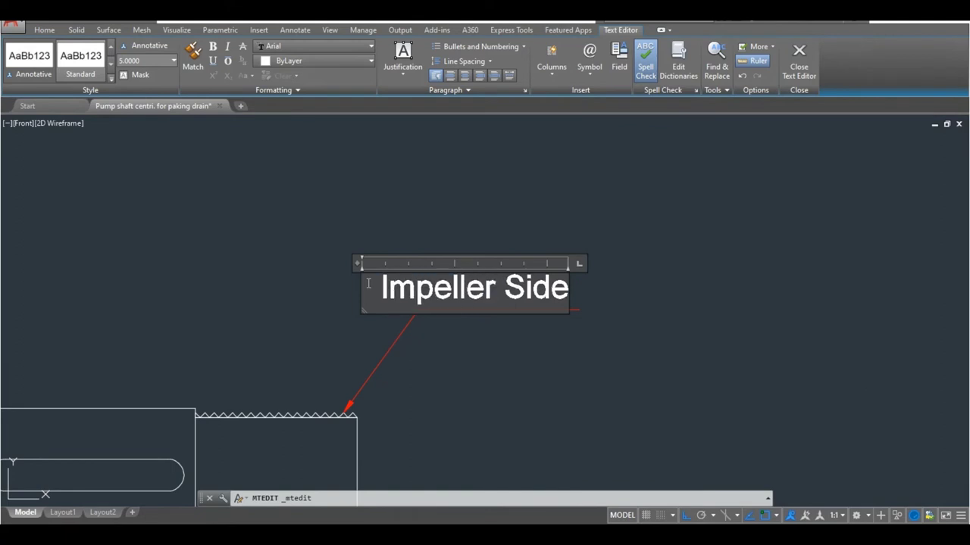
pyautogui.click(500, 250)
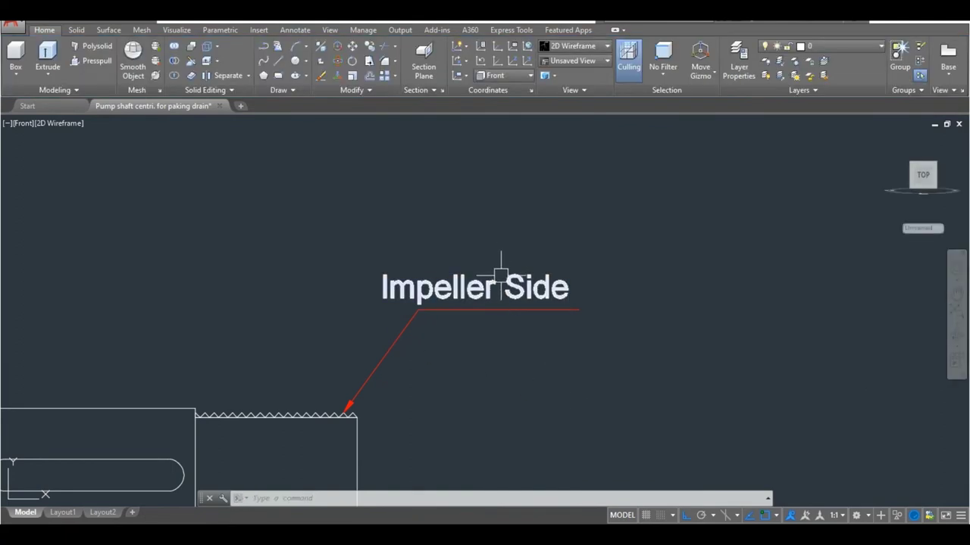
pyautogui.press('m')
pyautogui.press('Return')
pyautogui.click(569, 353)
# Nudge the 'Impeller Side' label slightly right and bring the widest section into view.
pyautogui.click(584, 357)
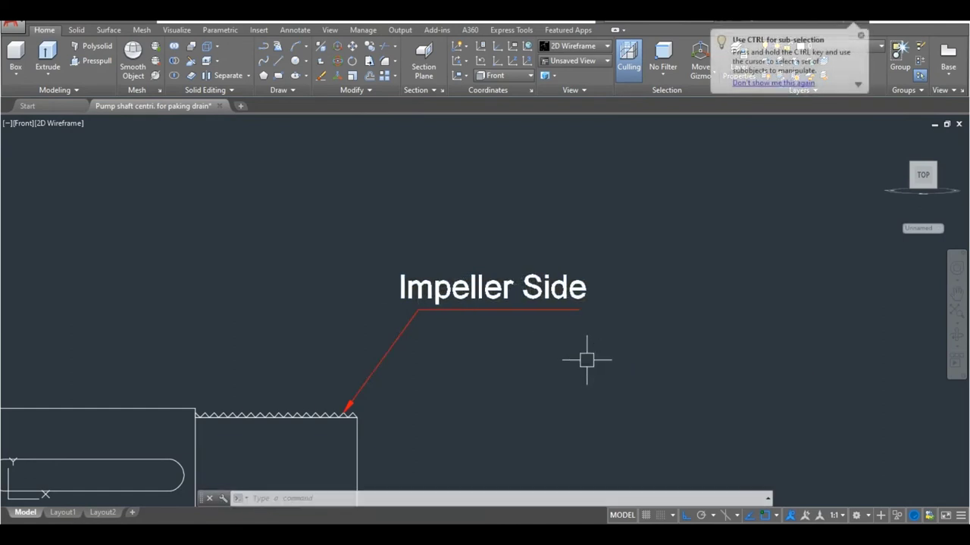
pyautogui.scroll(-3, 561, 338)
pyautogui.moveTo(231, 371); pyautogui.dragTo(580, 295, button='middle')
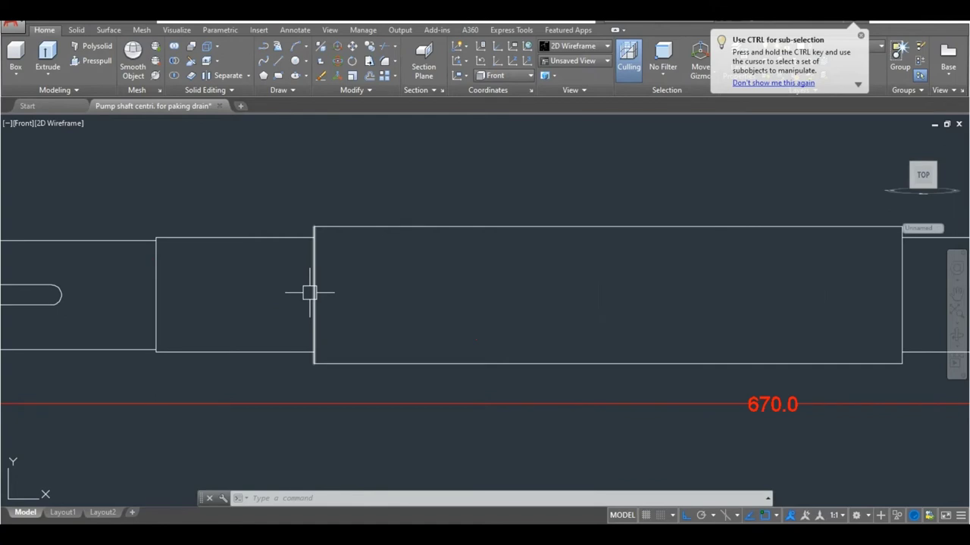
pyautogui.write('DLI')
# Add a vertical 48.0 linear dimension across the widest middle section.
pyautogui.press('Return')
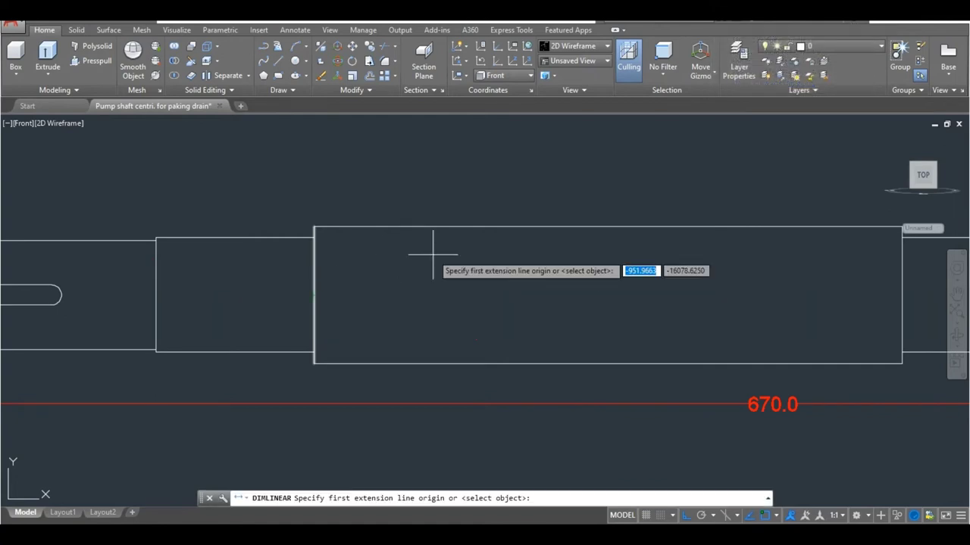
pyautogui.click(445, 227)
pyautogui.click(443, 363)
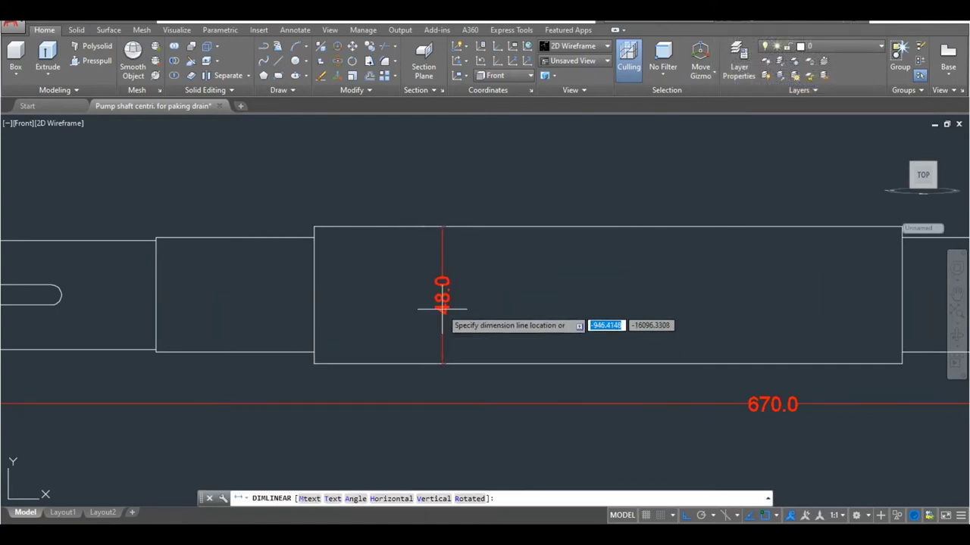
pyautogui.click(444, 303)
pyautogui.scroll(-3, 372, 262)
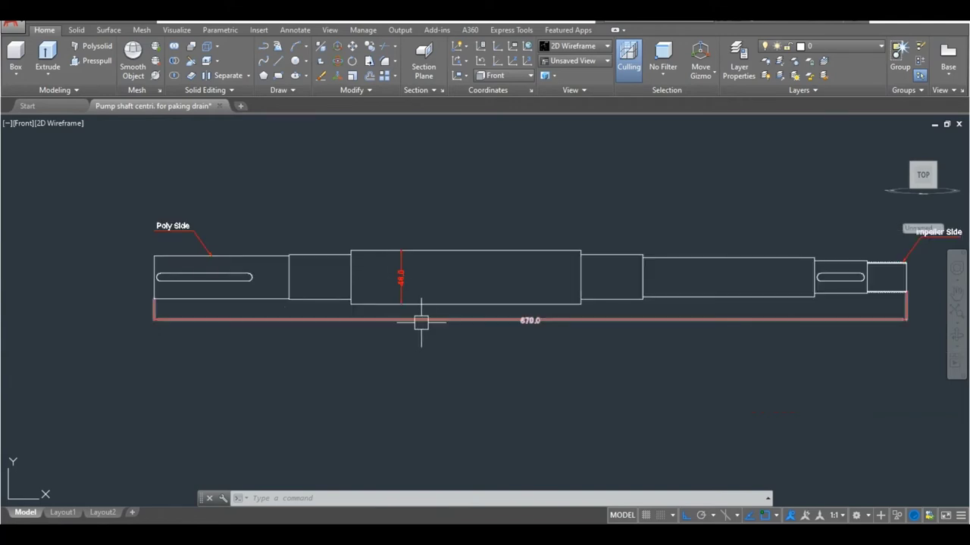
pyautogui.moveTo(422, 321)
pyautogui.mouseDown(button='middle')
pyautogui.moveTo(379, 302)
pyautogui.moveTo(337, 349)
pyautogui.mouseUp(button='middle')
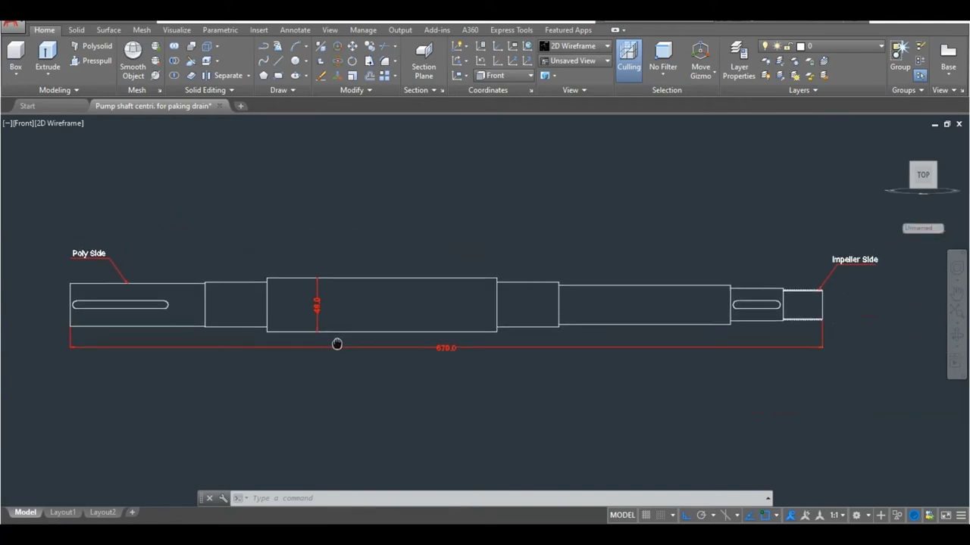
pyautogui.scroll(-2, 335, 265)
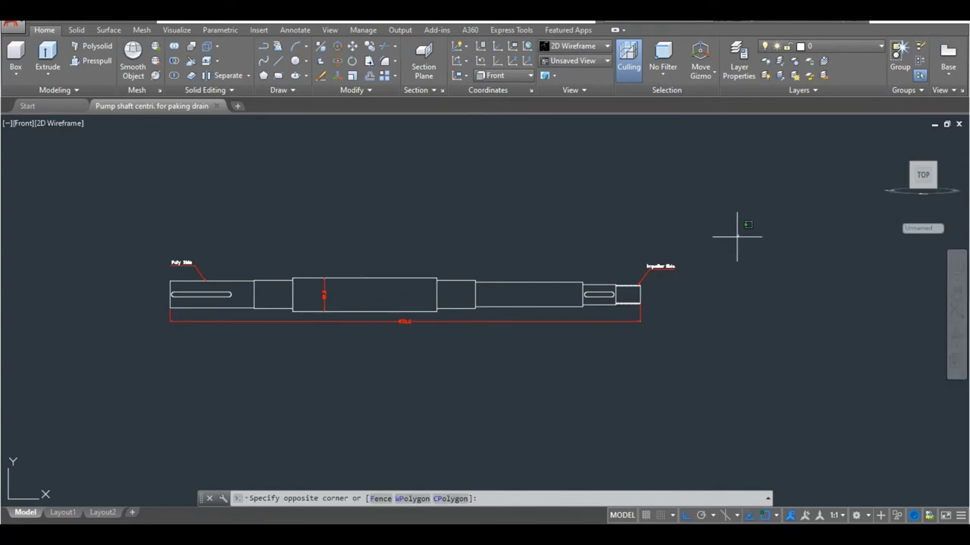
# Copy the whole shaft drawing directly below the original.
pyautogui.click(135, 319)
pyautogui.moveTo(708, 377); pyautogui.dragTo(671, 285, button='middle')
pyautogui.write('c')
pyautogui.press('Return')
pyautogui.click(679, 232)
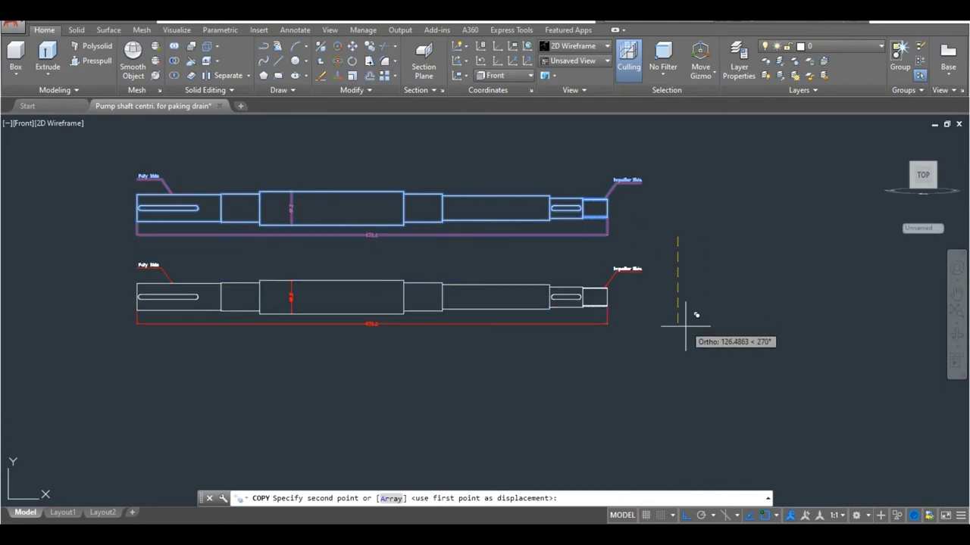
pyautogui.click(679, 404)
pyautogui.press('Return')
# Delete the Impeller Side and Poly Side labels and the overall length dimension from the copy.
pyautogui.click(666, 309)
pyautogui.click(615, 366)
pyautogui.write('c')
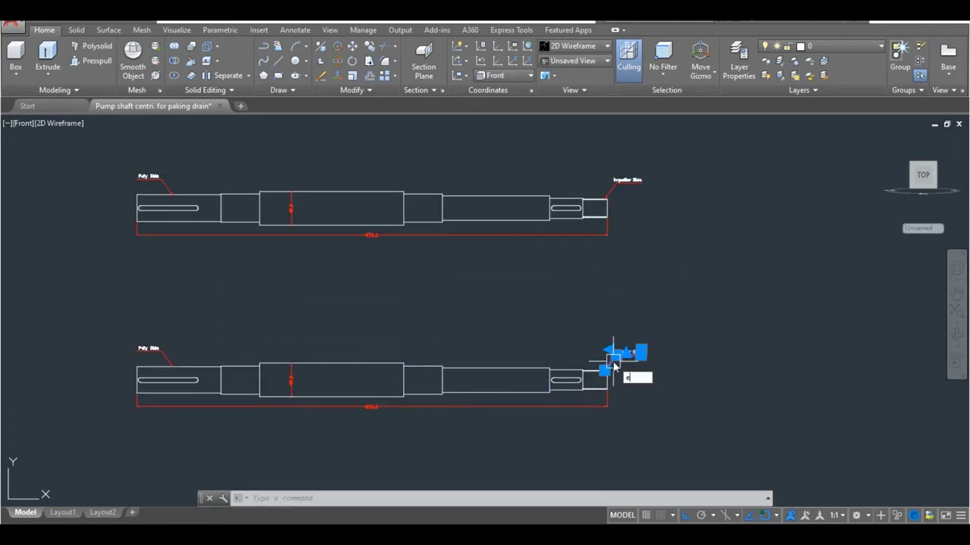
pyautogui.click(188, 332)
pyautogui.click(103, 352)
pyautogui.press('Delete')
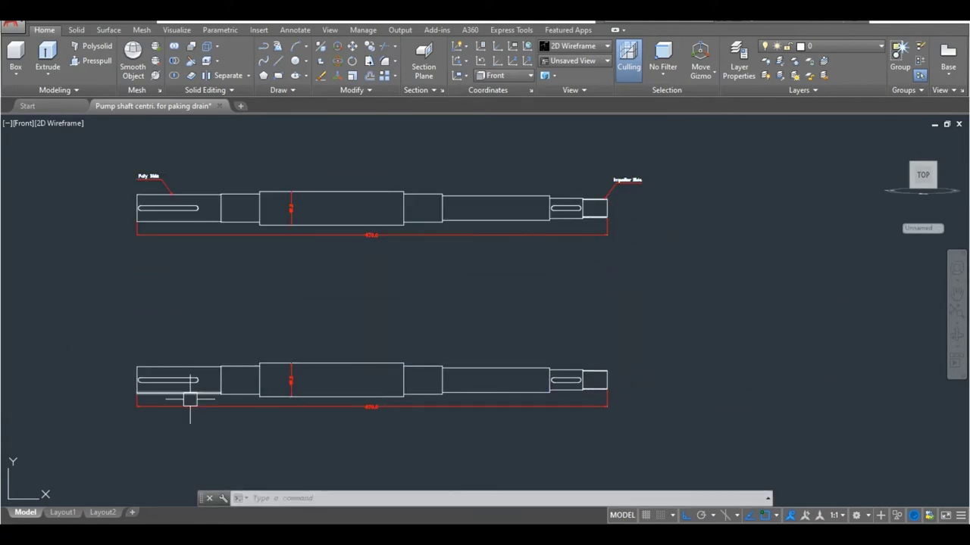
pyautogui.click(223, 403)
pyautogui.press('Delete')
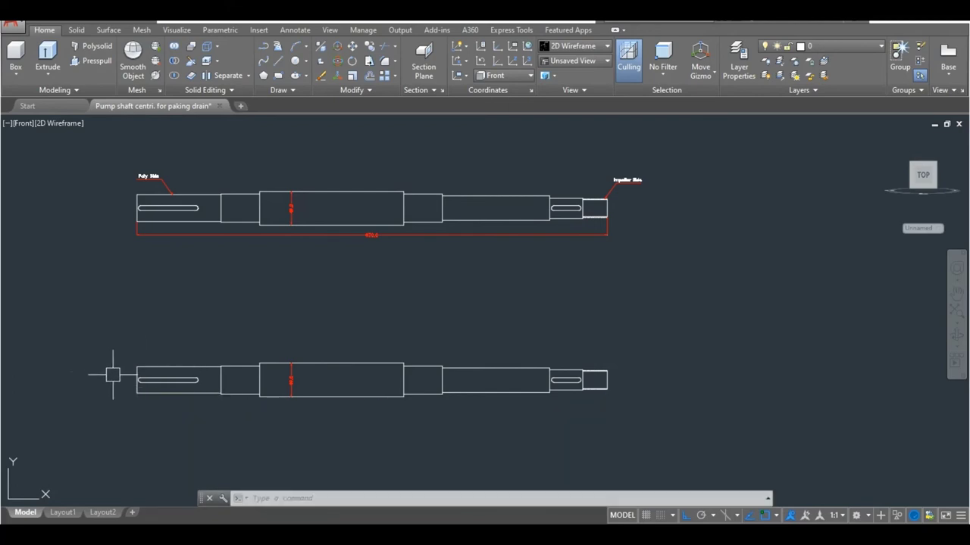
pyautogui.scroll(4, 148, 377)
pyautogui.scroll(-4, 156, 373)
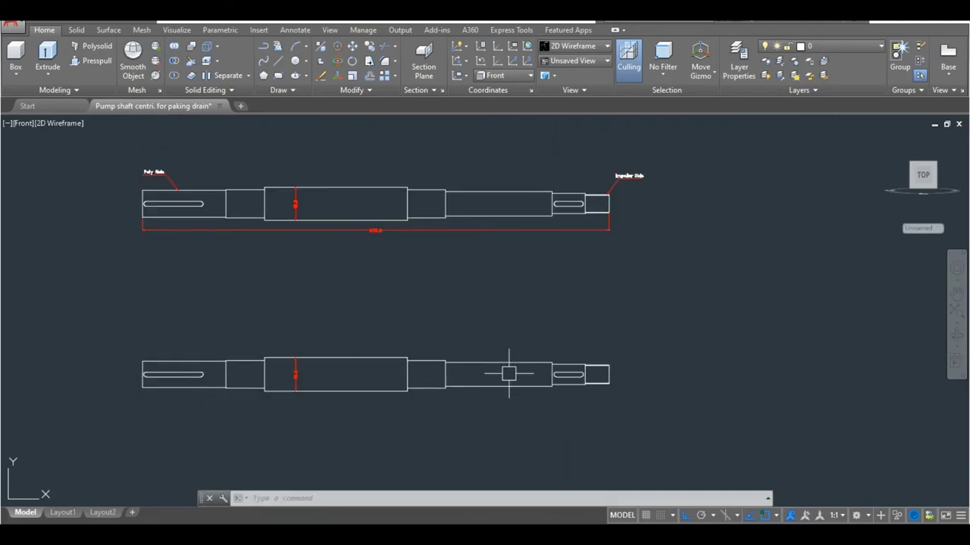
# Draw a centre line along the lower shaft from its right end to its left edge.
pyautogui.press('Return')
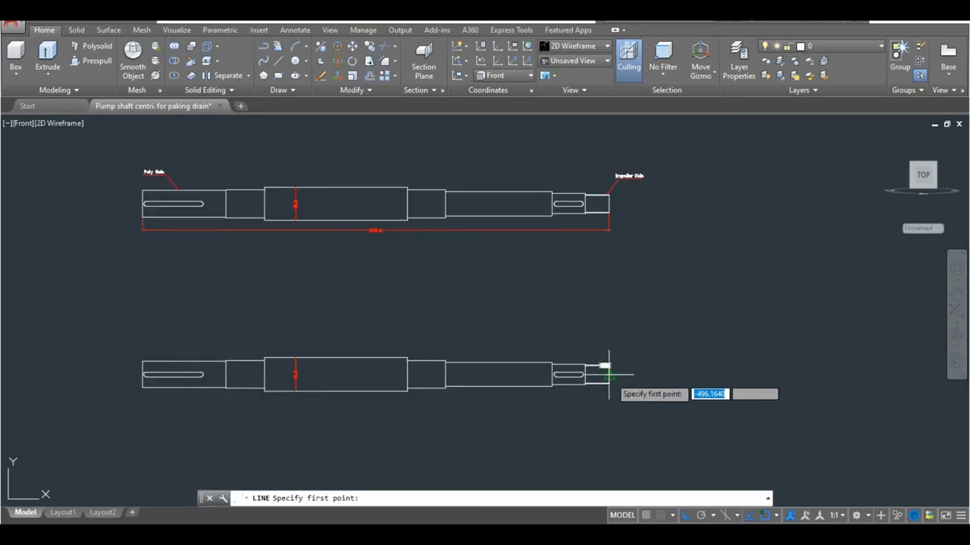
pyautogui.click(606, 367)
pyautogui.scroll(8, 115, 380)
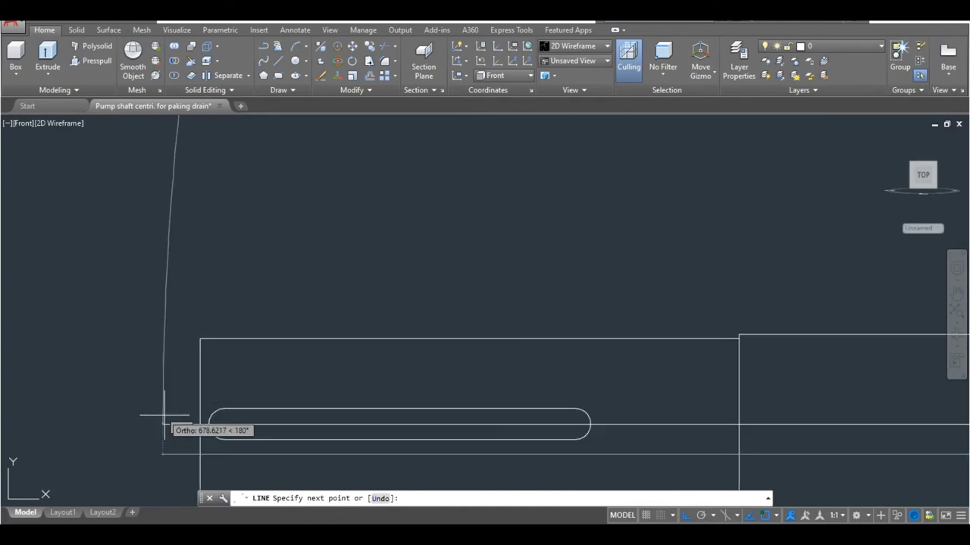
pyautogui.click(200, 417)
pyautogui.press('Return')
pyautogui.scroll(-2, 152, 308)
pyautogui.scroll(-2, 151, 308)
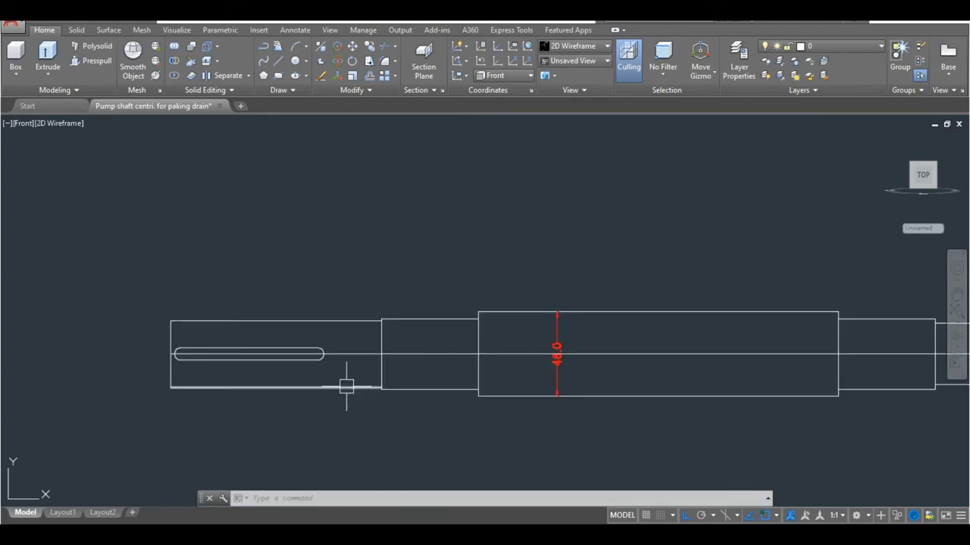
pyautogui.moveTo(346, 385); pyautogui.dragTo(247, 308, button='middle')
# Trim away the lines below the centre line, using it as the cutting edge.
pyautogui.press('Return')
pyautogui.click(262, 286)
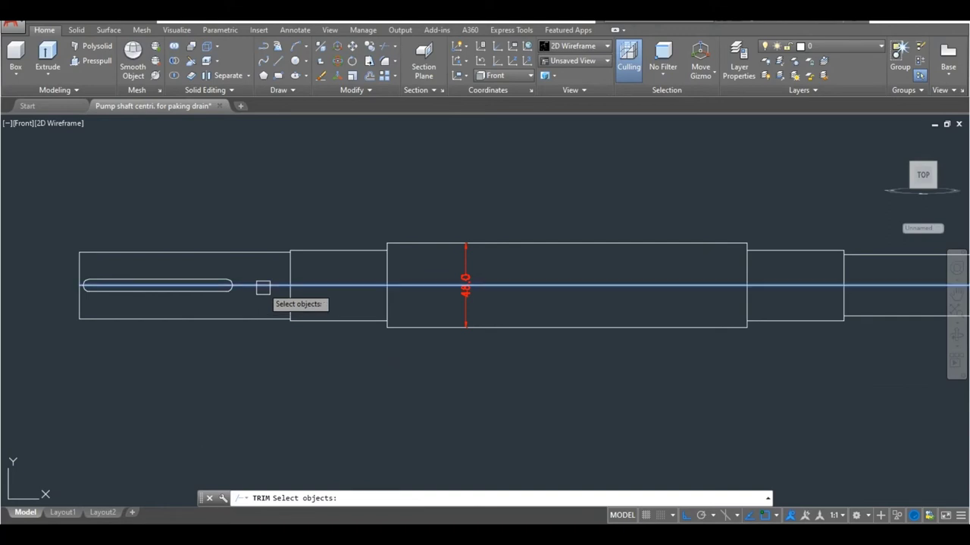
pyautogui.press('Return')
pyautogui.scroll(-3, 513, 281)
pyautogui.scroll(2, 656, 289)
pyautogui.scroll(1, 656, 288)
pyautogui.click(677, 262)
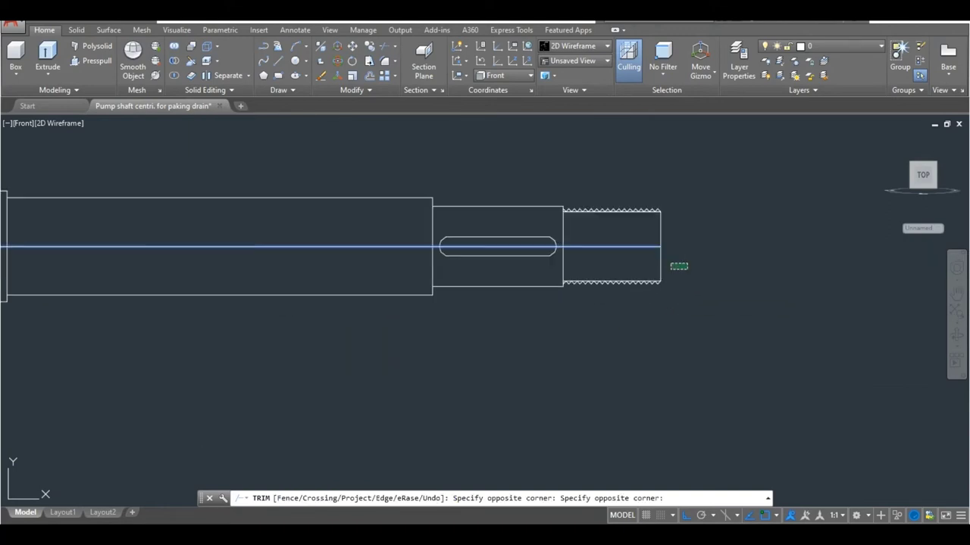
pyautogui.scroll(-2, 677, 262)
pyautogui.scroll(-3, 477, 303)
pyautogui.click(193, 319)
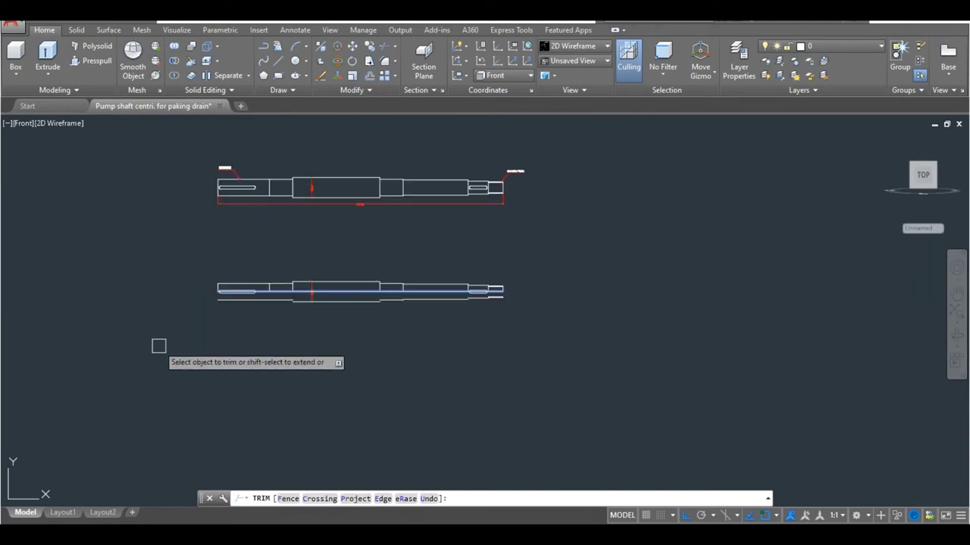
pyautogui.scroll(5, 299, 299)
pyautogui.press('Return')
pyautogui.scroll(-4, 485, 292)
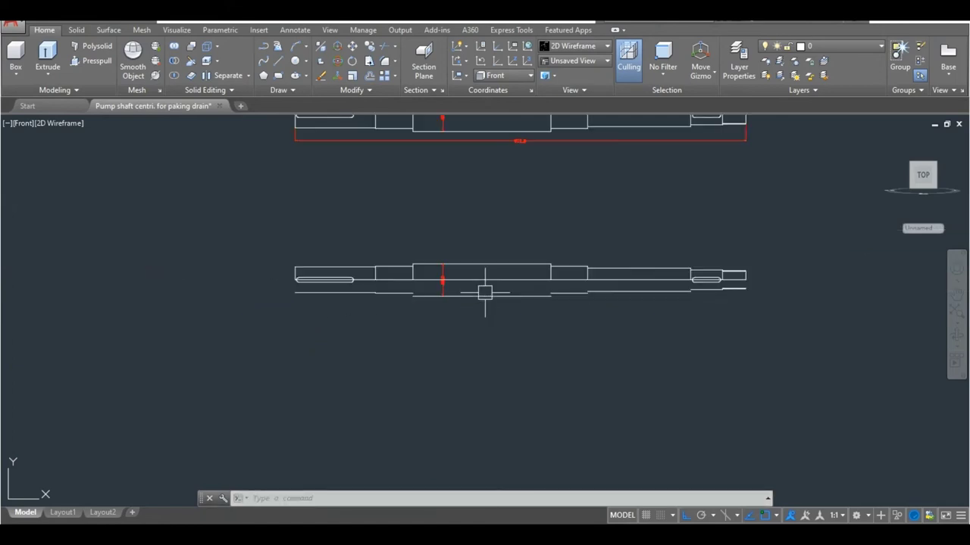
pyautogui.scroll(5, 738, 279)
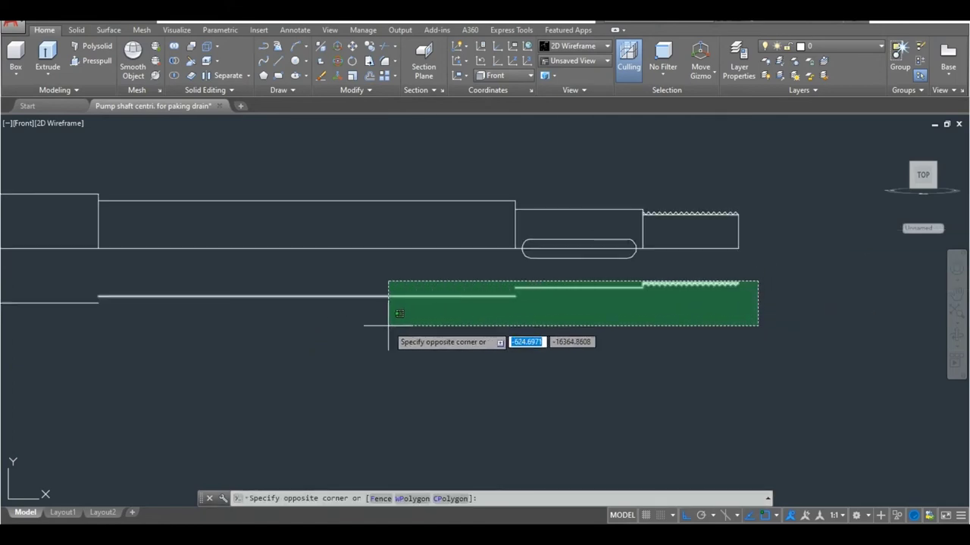
pyautogui.scroll(-4, 396, 314)
# Trim two interior step lines from the copied outline and delete a leftover vertical line.
pyautogui.press('Escape')
pyautogui.moveTo(137, 324); pyautogui.dragTo(429, 303, button='middle')
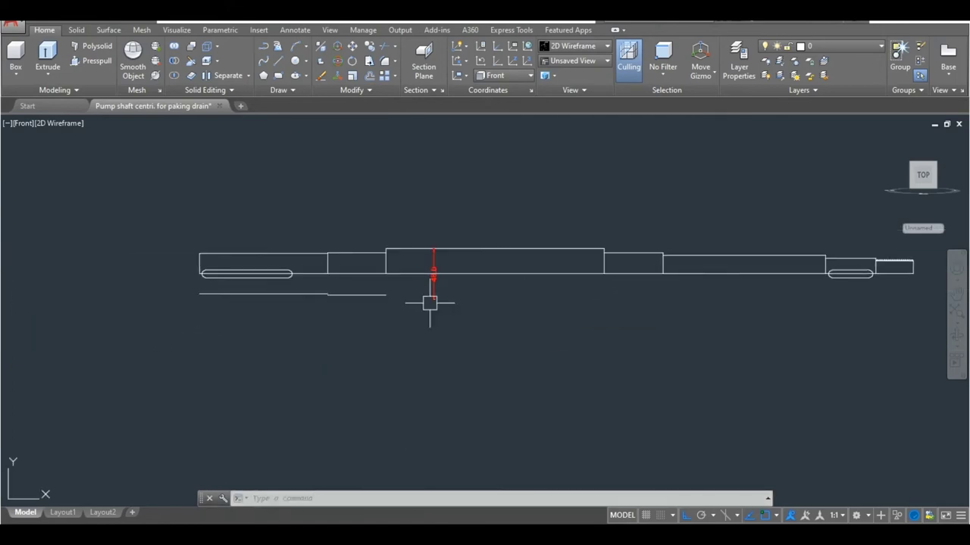
pyautogui.scroll(3, 341, 293)
pyautogui.click(325, 288)
pyautogui.press('Escape')
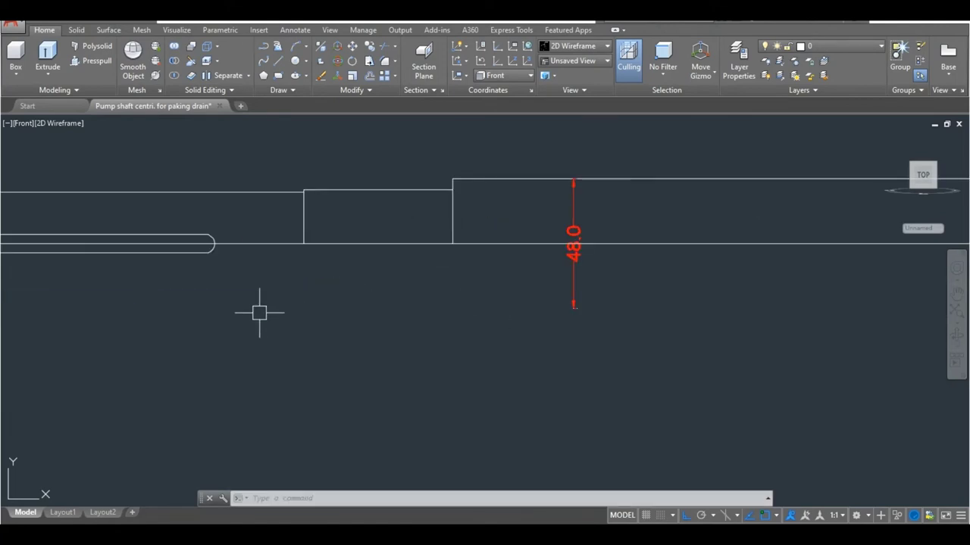
pyautogui.scroll(-3, 258, 314)
pyautogui.scroll(2, 173, 296)
pyautogui.scroll(4, 312, 262)
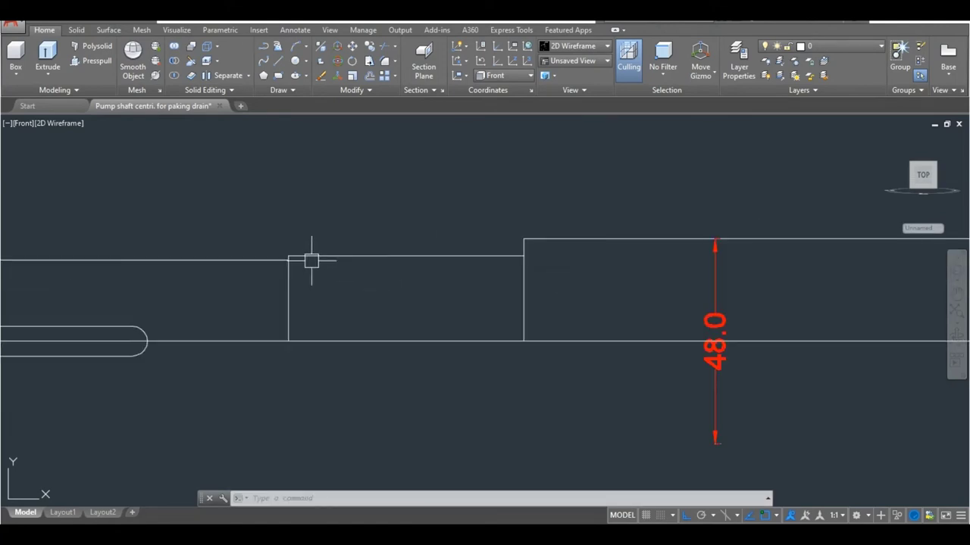
pyautogui.write('tr')
pyautogui.press('Return')
pyautogui.click(287, 296)
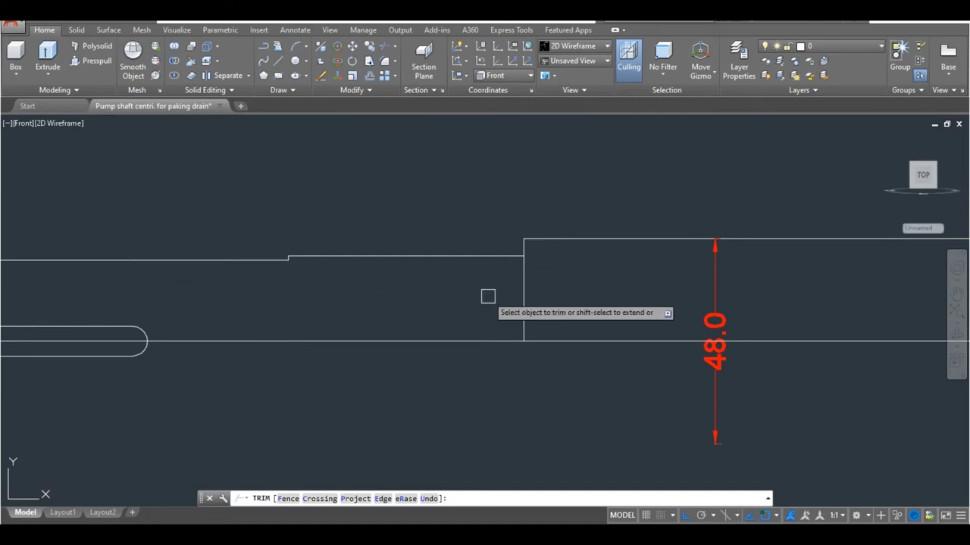
pyautogui.click(519, 299)
pyautogui.press('Escape')
pyautogui.scroll(-3, 537, 292)
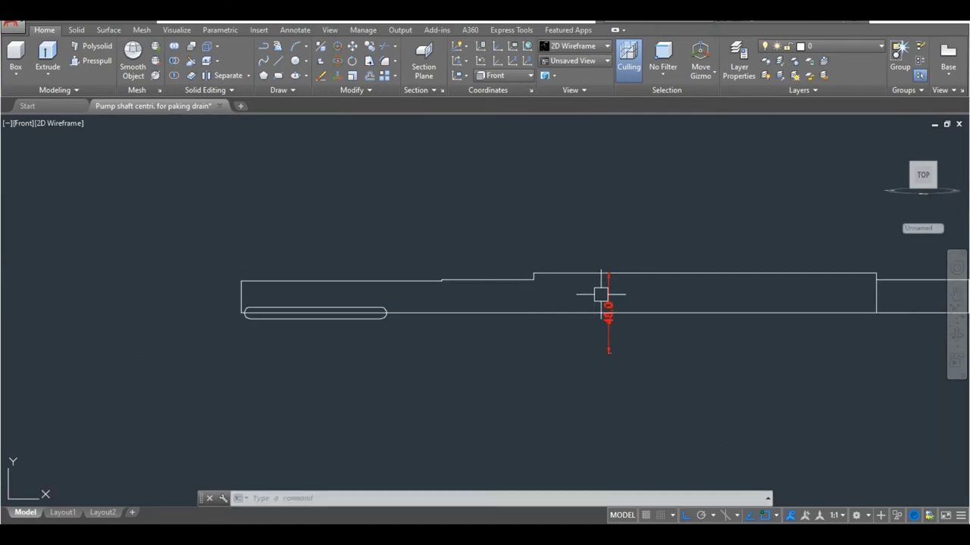
pyautogui.press('Delete')
pyautogui.scroll(-3, 606, 295)
pyautogui.moveTo(260, 283); pyautogui.dragTo(56, 335, button='middle')
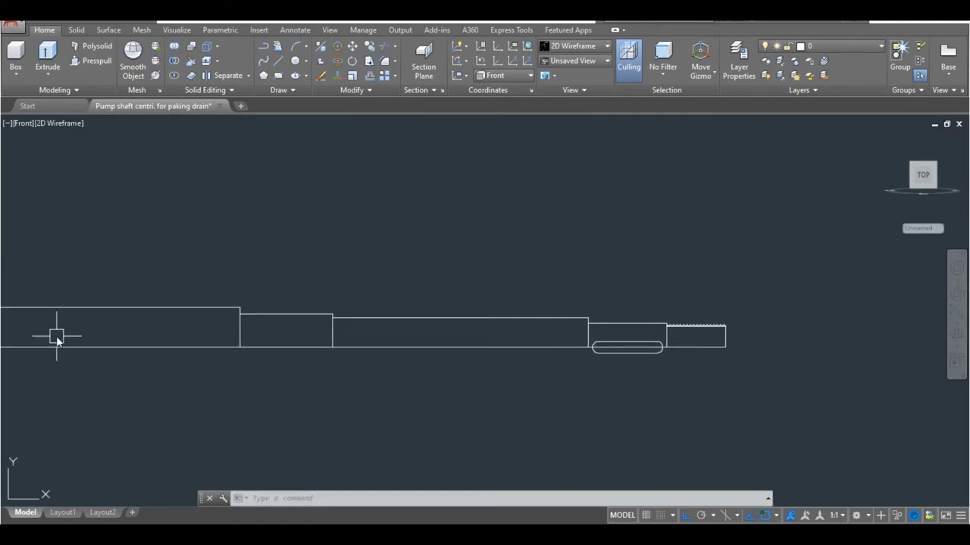
# Trim the remaining step line near the keyway slot with TR.
pyautogui.write('tr')
pyautogui.press('Return')
pyautogui.press('Return')
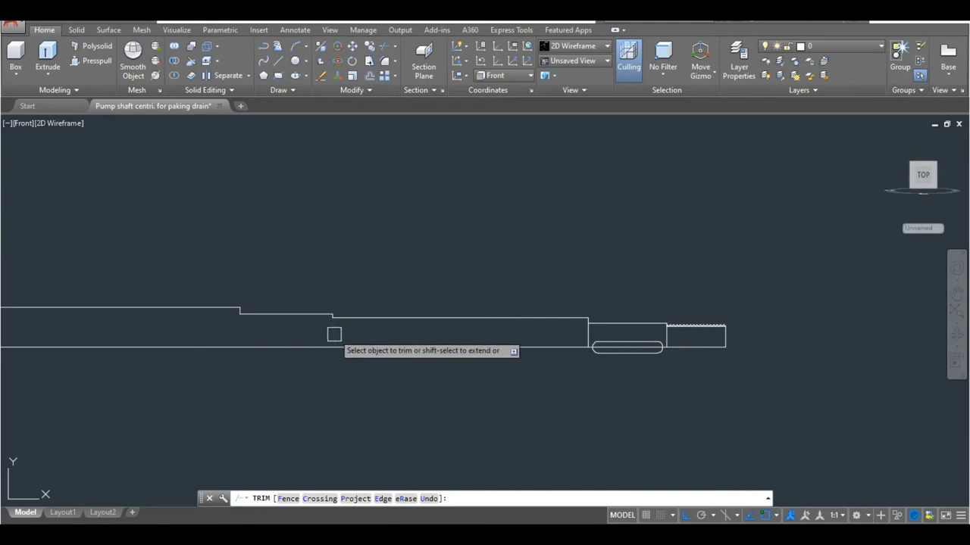
pyautogui.scroll(4, 598, 330)
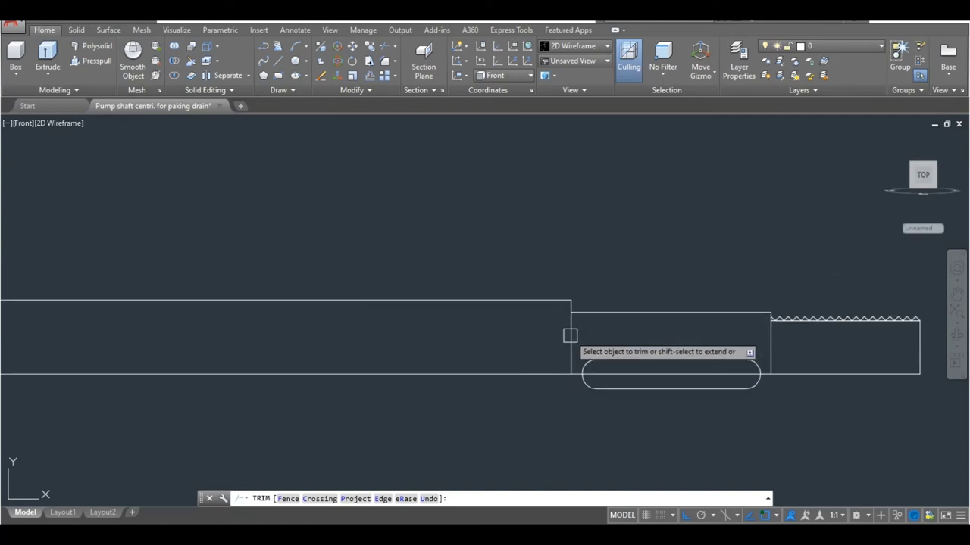
pyautogui.click(569, 335)
pyautogui.press('Escape')
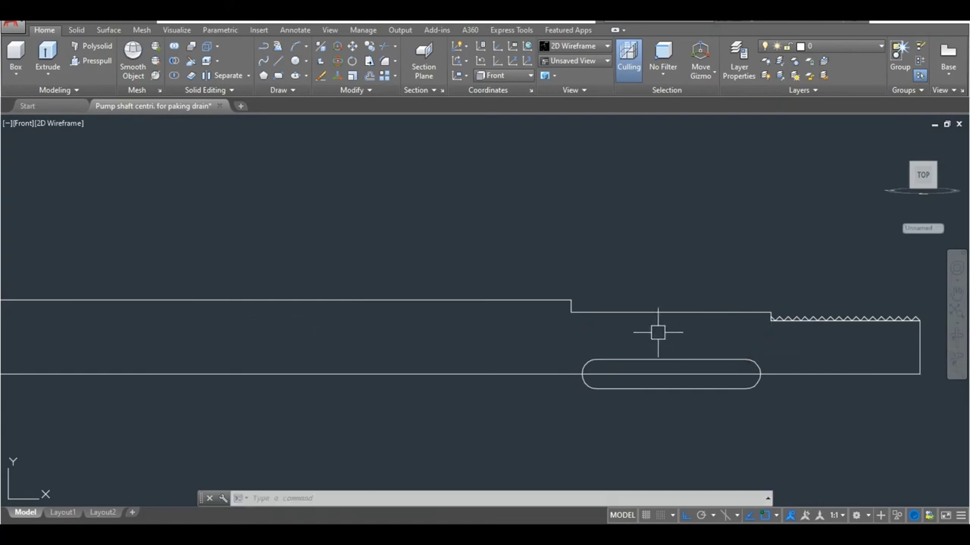
pyautogui.scroll(-5, 650, 330)
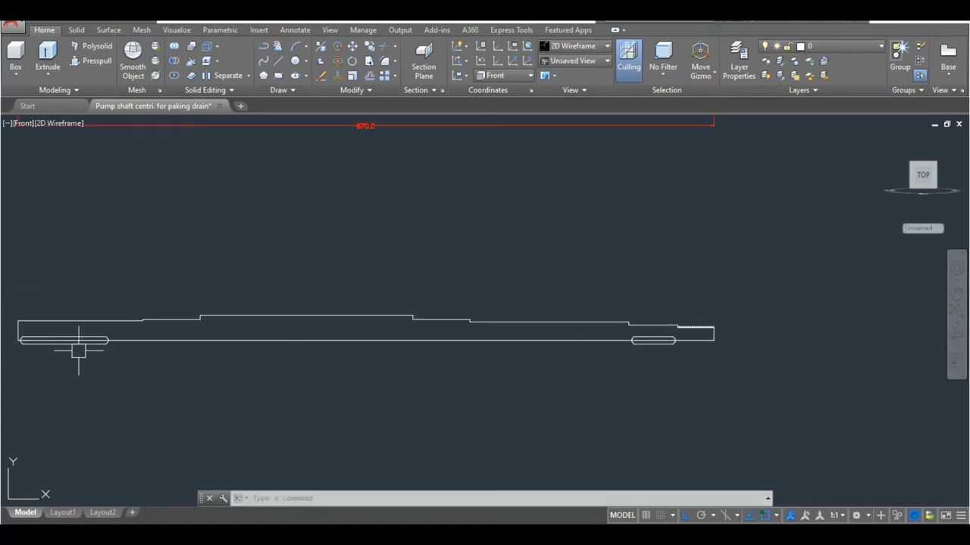
pyautogui.scroll(5, 697, 297)
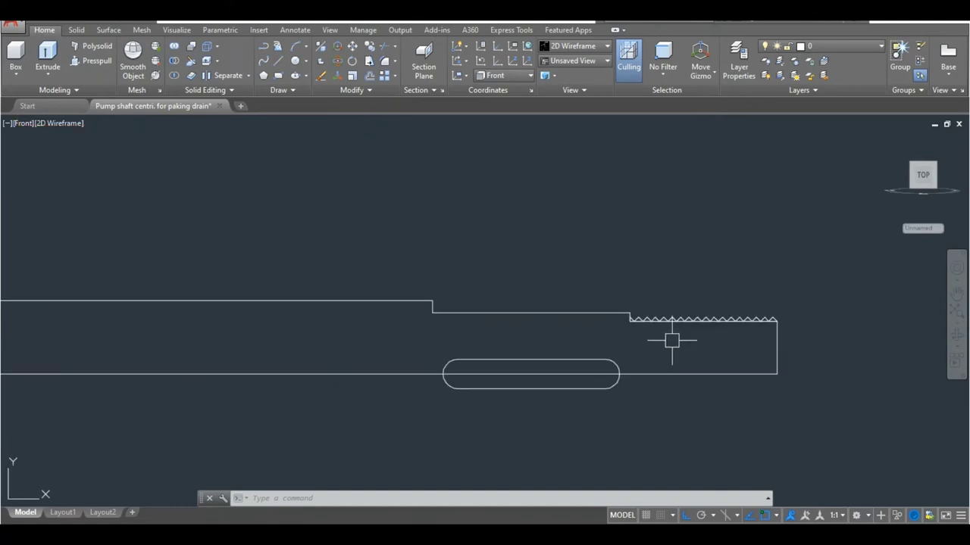
pyautogui.scroll(-5, 446, 331)
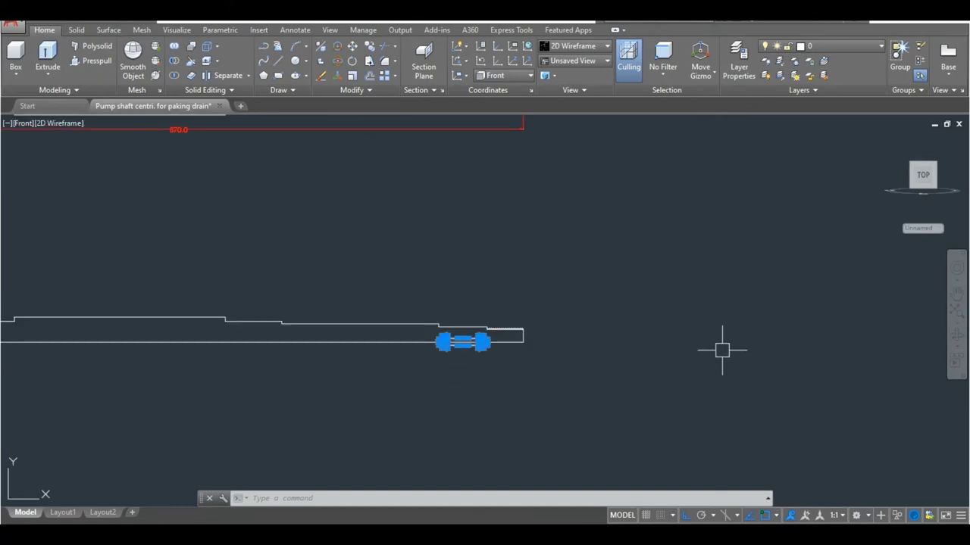
# Move the keyway slot up above the shaft outline.
pyautogui.write('m')
pyautogui.press('Return')
pyautogui.click(546, 338)
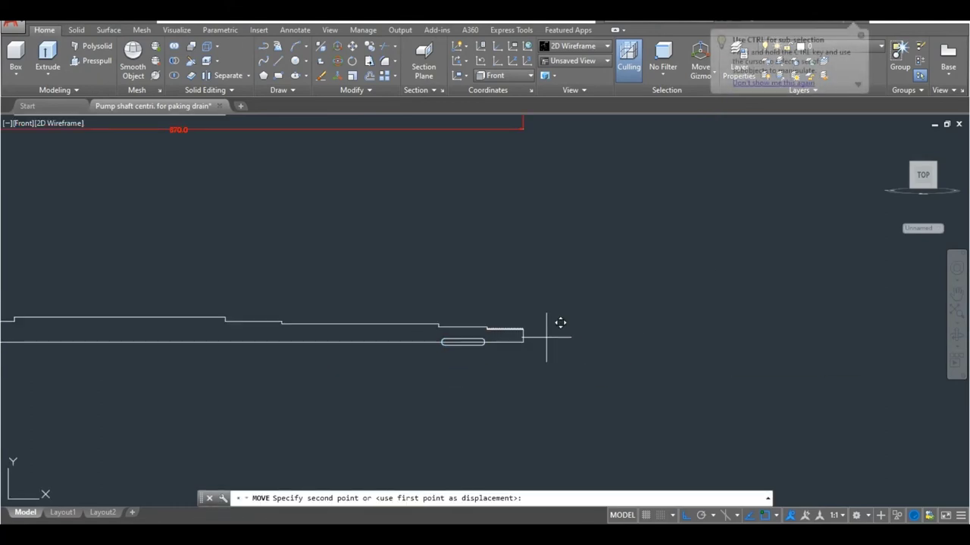
pyautogui.click(559, 250)
pyautogui.scroll(-2, 524, 240)
pyautogui.click(525, 222)
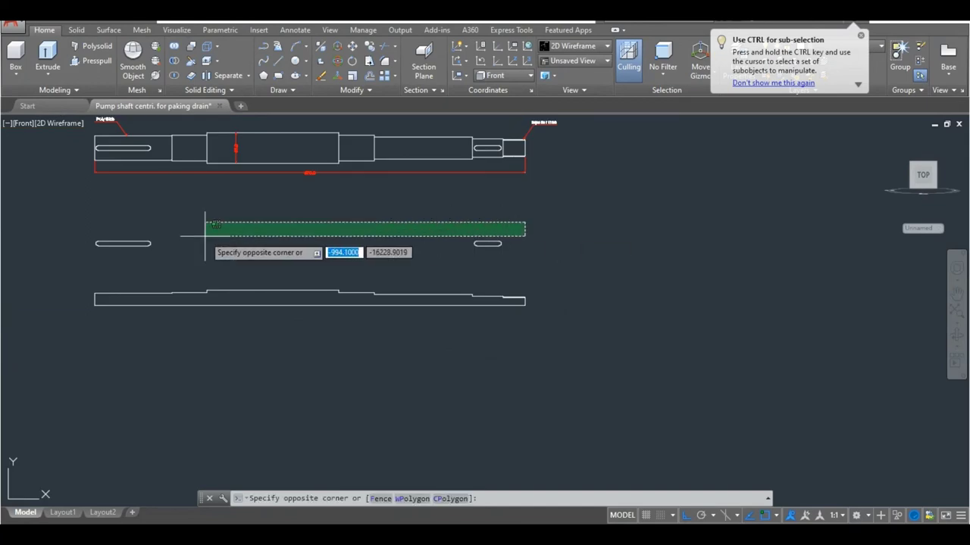
# Delete both keyway slots and create a closed boundary inside the half-shaft outline.
pyautogui.click(72, 254)
pyautogui.press('Delete')
pyautogui.write('bo')
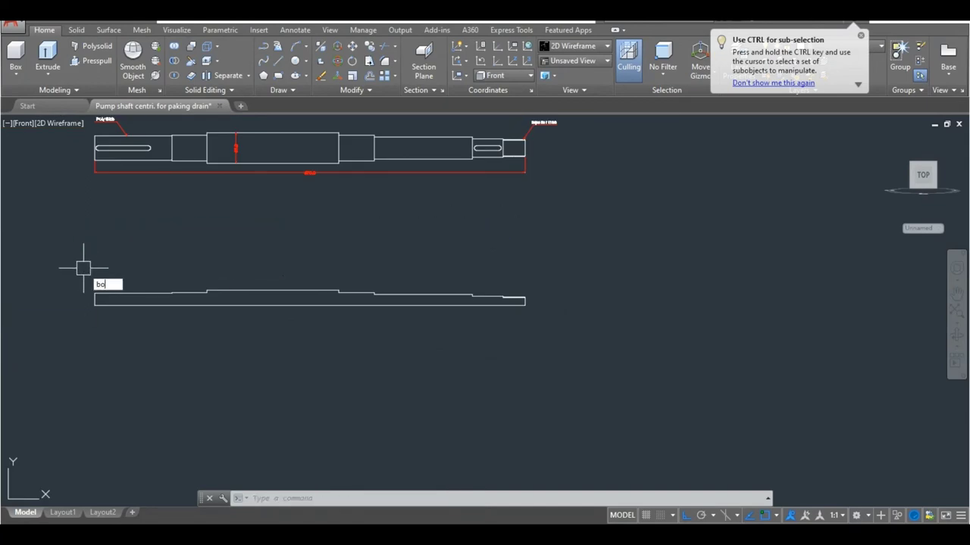
pyautogui.press('Return')
pyautogui.click(268, 302)
pyautogui.press('Return')
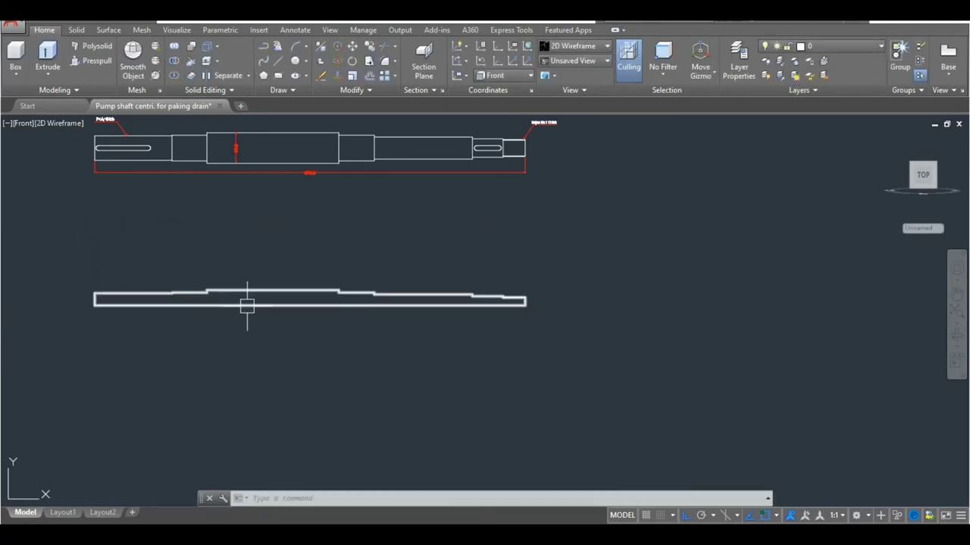
pyautogui.write('rev')
# Revolve the shaft boundary about the centre line into a solid stepped shaft.
pyautogui.press('Return')
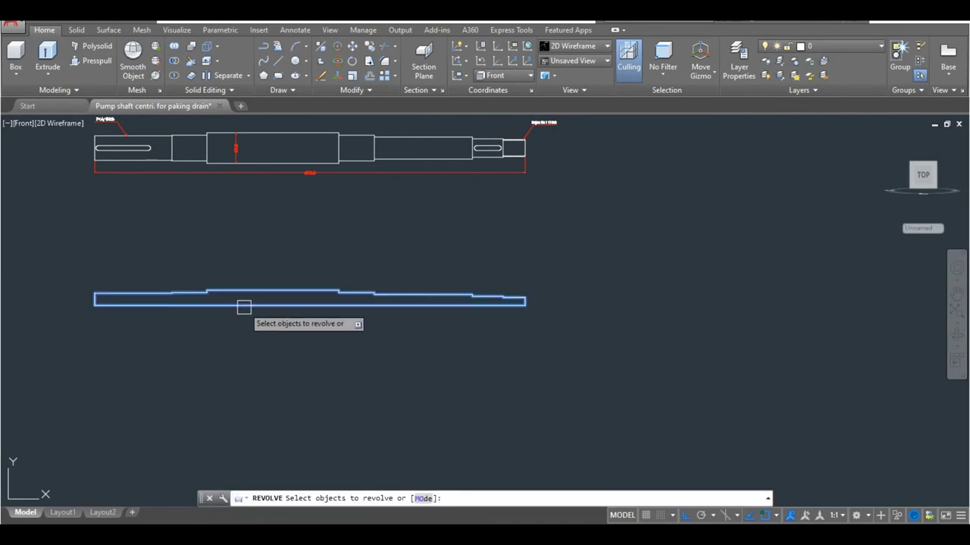
pyautogui.click(242, 305)
pyautogui.press('Return')
pyautogui.click(243, 305)
pyautogui.click(298, 299)
pyautogui.press('Return')
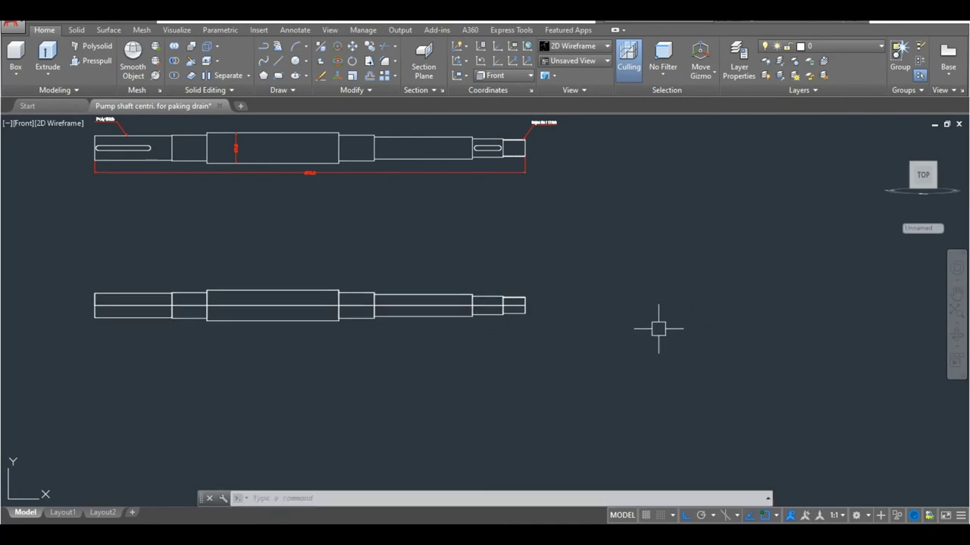
pyautogui.scroll(3, 537, 300)
pyautogui.scroll(1, 487, 331)
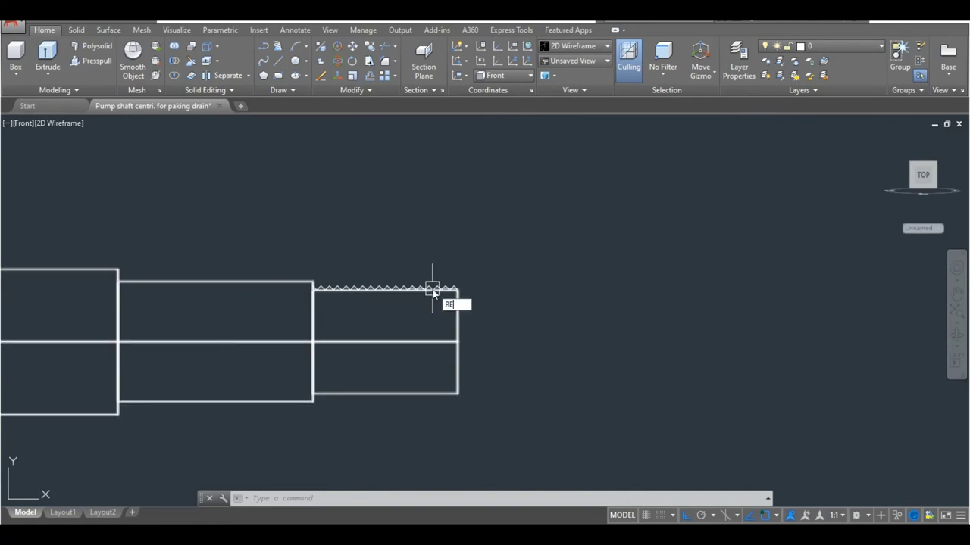
# Revolve the zigzag thread profile about the centre line into a solid.
pyautogui.write('v')
pyautogui.press('Return')
pyautogui.scroll(2, 471, 275)
pyautogui.scroll(-2, 455, 288)
pyautogui.click(402, 301)
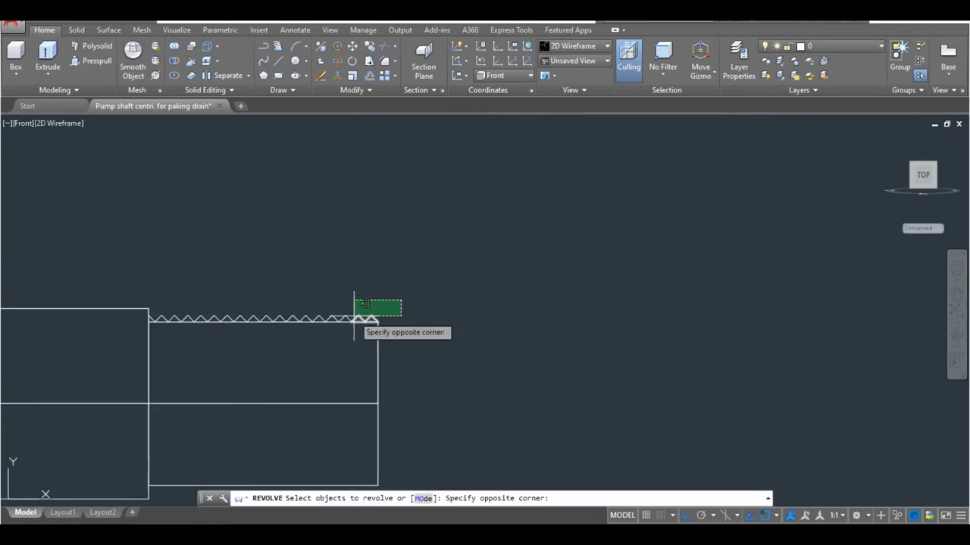
pyautogui.click(158, 310)
pyautogui.scroll(2, 152, 310)
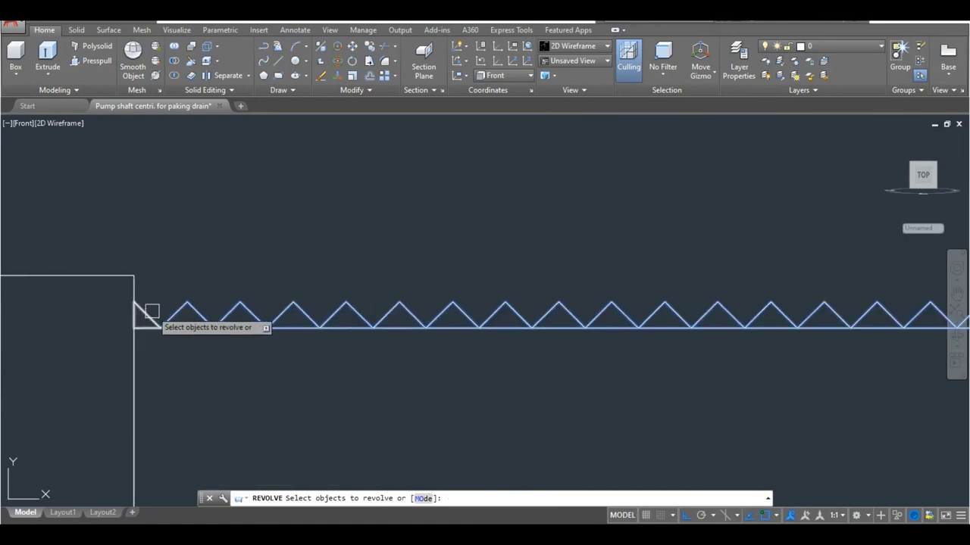
pyautogui.scroll(-2, 152, 267)
pyautogui.press('Return')
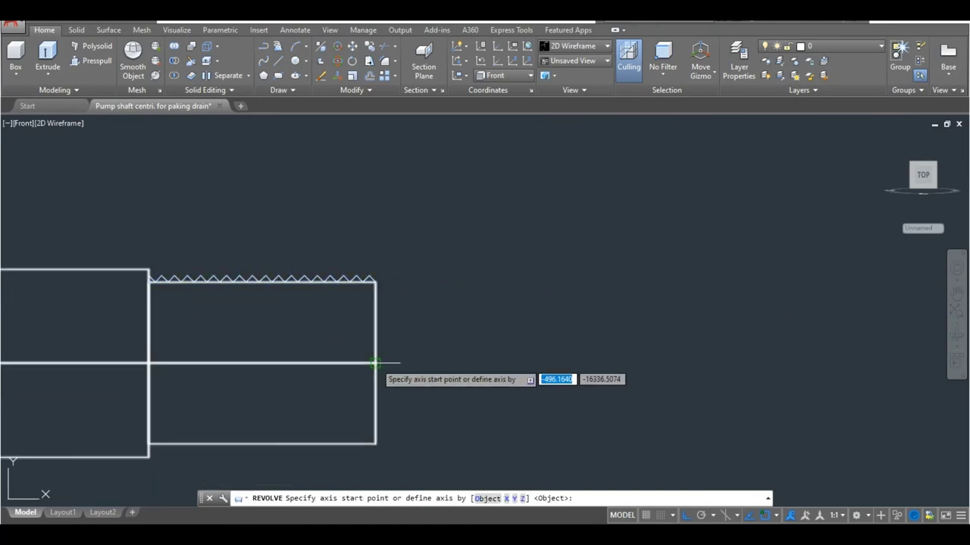
pyautogui.click(377, 364)
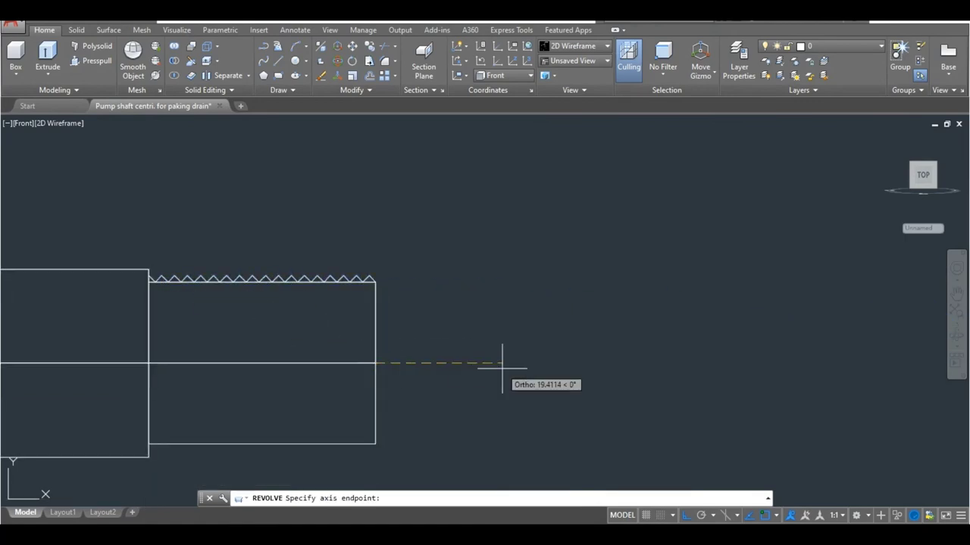
pyautogui.click(504, 364)
pyautogui.press('Return')
# Orbit the view to an oblique angle showing both shafts.
pyautogui.scroll(-4, 428, 326)
pyautogui.scroll(-3, 428, 325)
pyautogui.scroll(-2, 427, 326)
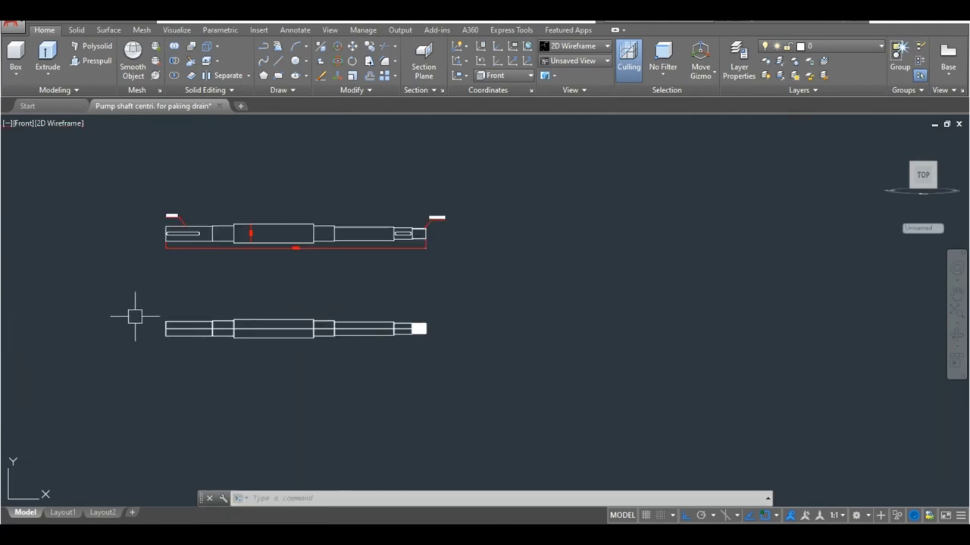
pyautogui.scroll(5, 172, 235)
pyautogui.scroll(-3, 177, 251)
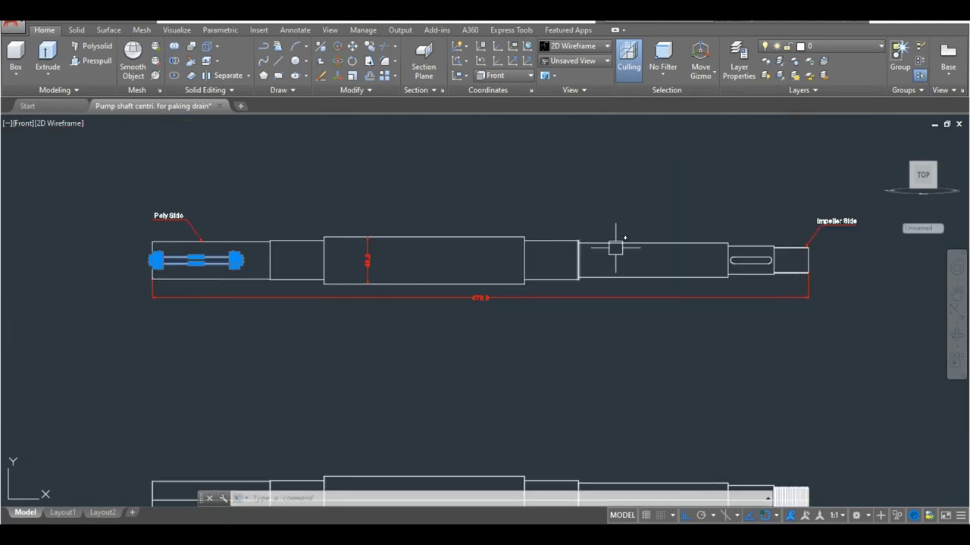
pyautogui.scroll(-2, 413, 352)
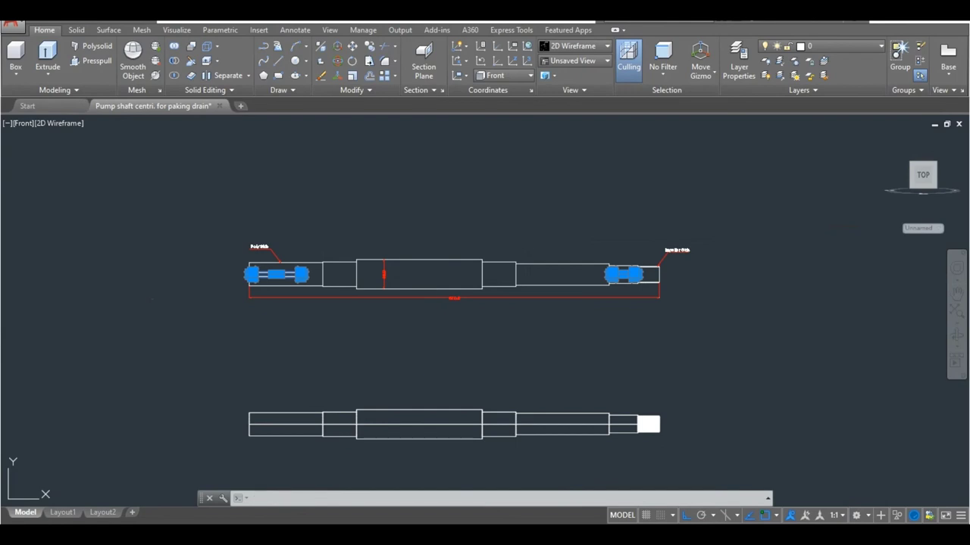
pyautogui.keyDown('shift'); pyautogui.moveTo(413, 352); pyautogui.dragTo(412, 330, button='middle'); pyautogui.keyUp('shift')
pyautogui.moveTo(489, 273)
pyautogui.keyDown('shift'); pyautogui.mouseDown(button='middle')
pyautogui.moveTo(373, 307)
pyautogui.moveTo(307, 310)
pyautogui.mouseUp(button='middle'); pyautogui.keyUp('shift')
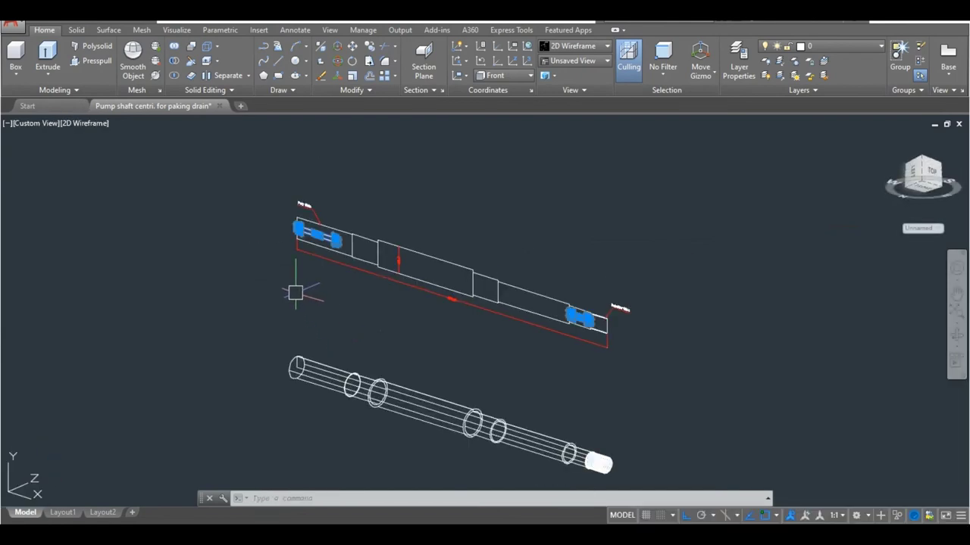
# Move the revolved lower shaft further down to a new position.
pyautogui.click(313, 390)
pyautogui.write('m')
pyautogui.press('Return')
pyautogui.click(762, 372)
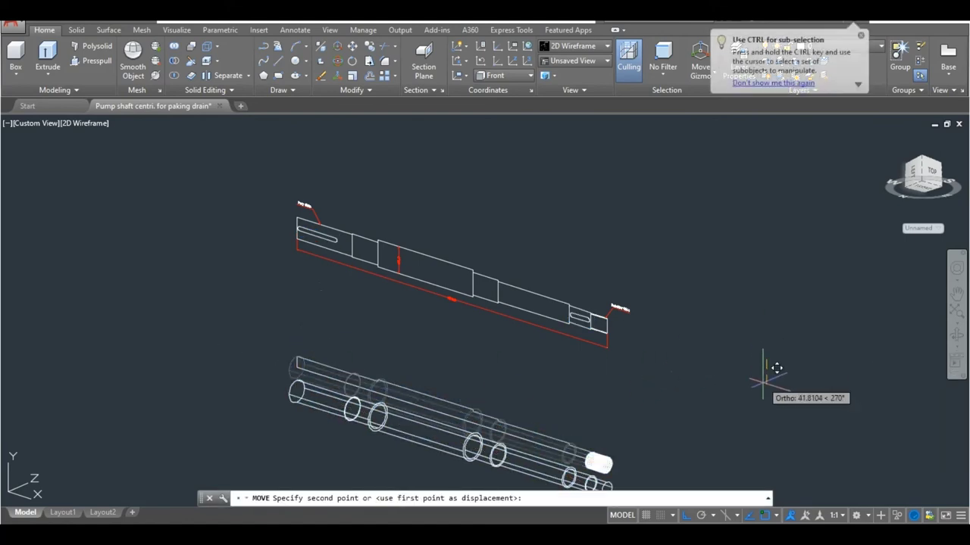
pyautogui.click(732, 404)
pyautogui.click(639, 419)
pyautogui.click(602, 442)
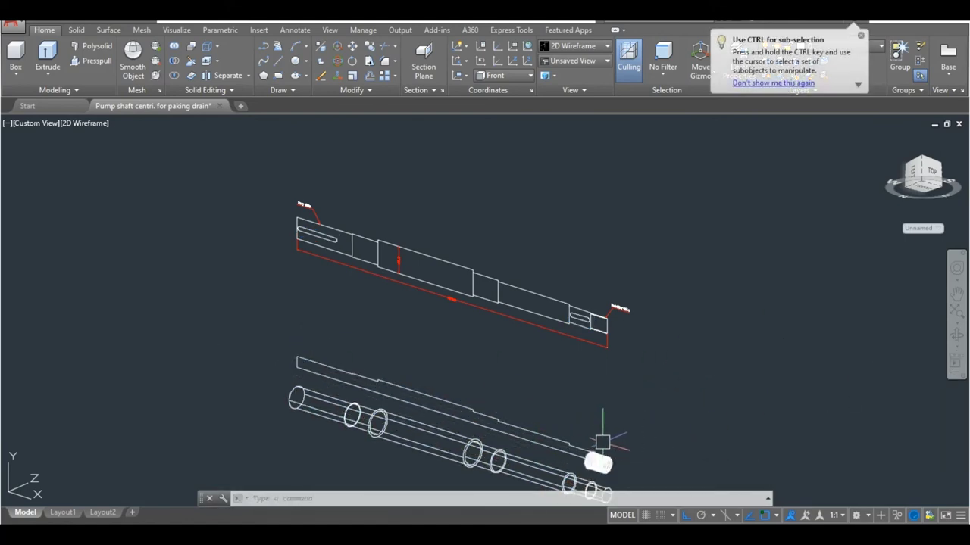
pyautogui.scroll(2, 601, 433)
pyautogui.scroll(-3, 601, 433)
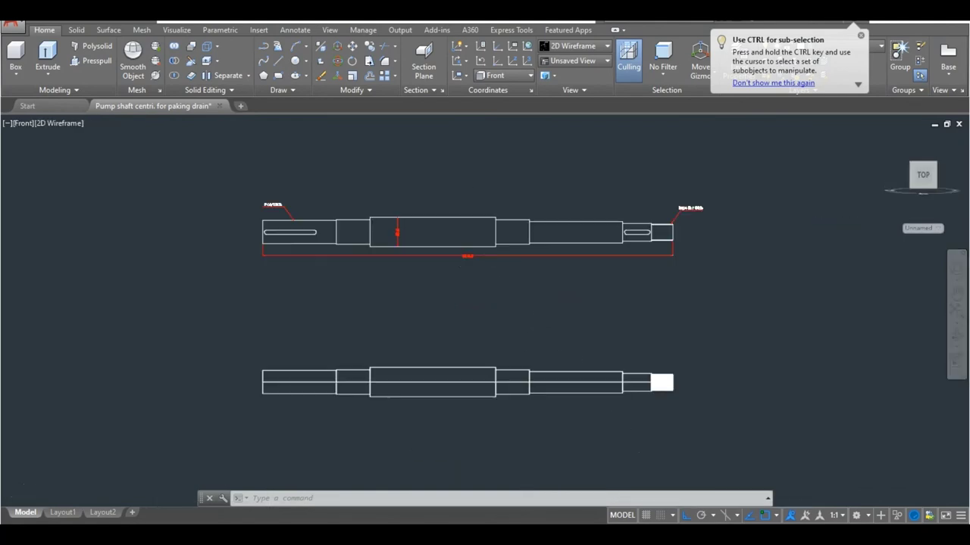
pyautogui.scroll(-2, 466, 263)
pyautogui.scroll(3, 466, 262)
pyautogui.click(474, 262)
pyautogui.scroll(2, 731, 268)
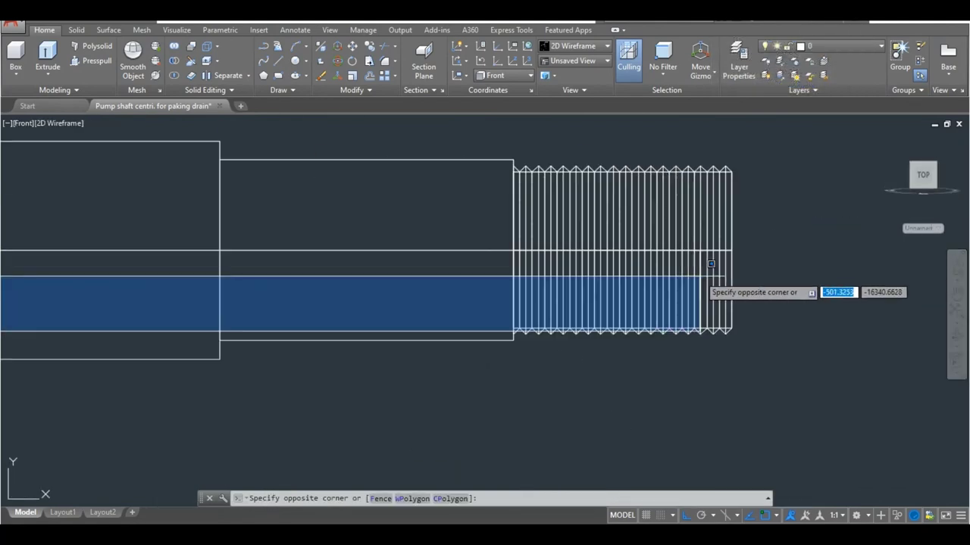
pyautogui.click(728, 280)
# Move the thread lines from the shaft end onto the lower shaft.
pyautogui.click(457, 246)
pyautogui.scroll(3, 724, 144)
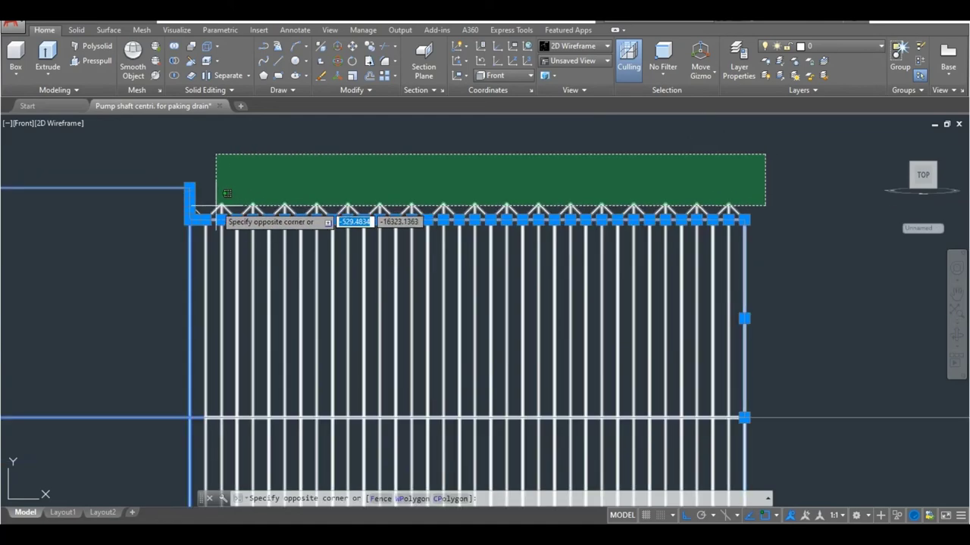
pyautogui.click(197, 219)
pyautogui.scroll(3, 195, 216)
pyautogui.scroll(-5, 417, 189)
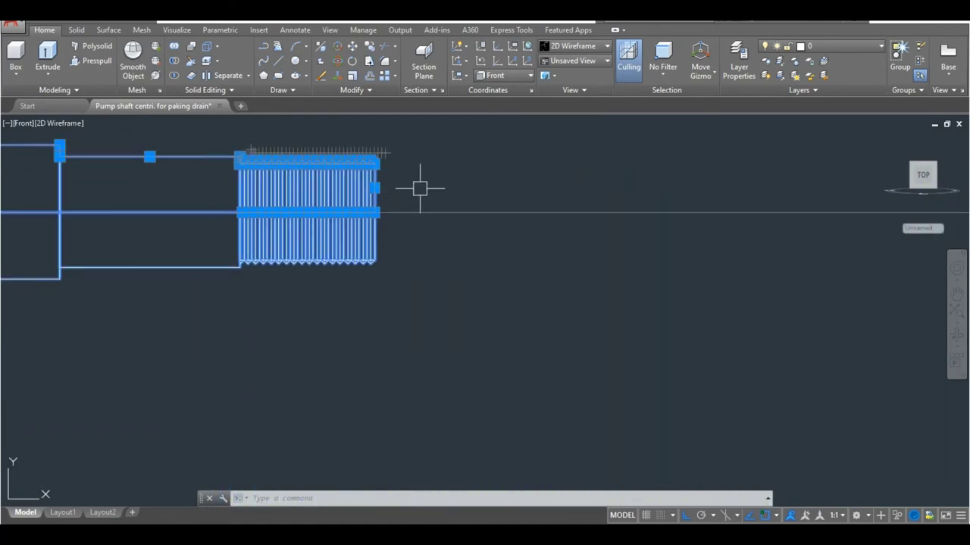
pyautogui.scroll(-3, 455, 212)
pyautogui.write('m')
pyautogui.press('Return')
pyautogui.click(480, 216)
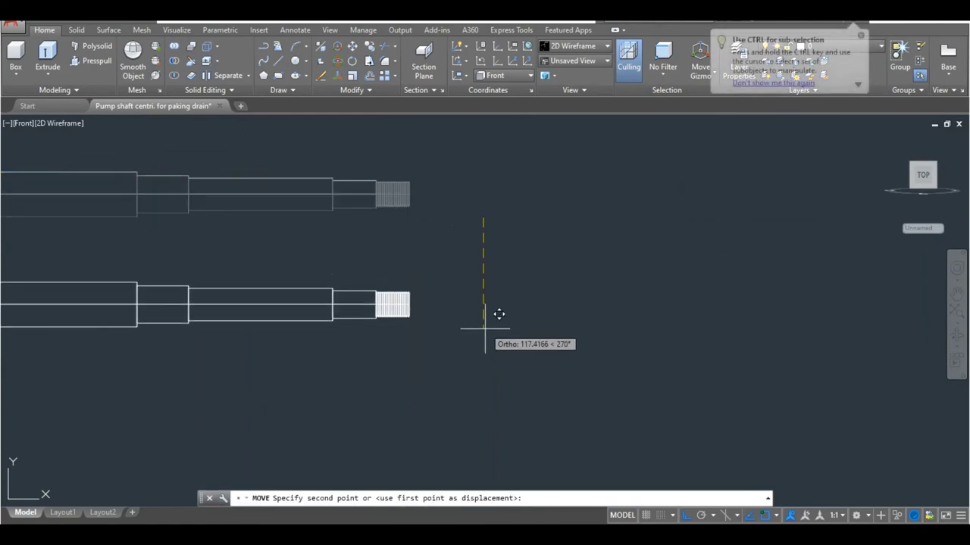
pyautogui.click(493, 333)
# Erase the spare middle shaft profile and orbit the shafts into a 3D view.
pyautogui.scroll(-2, 477, 221)
pyautogui.click(477, 221)
pyautogui.click(142, 244)
pyautogui.press('Delete')
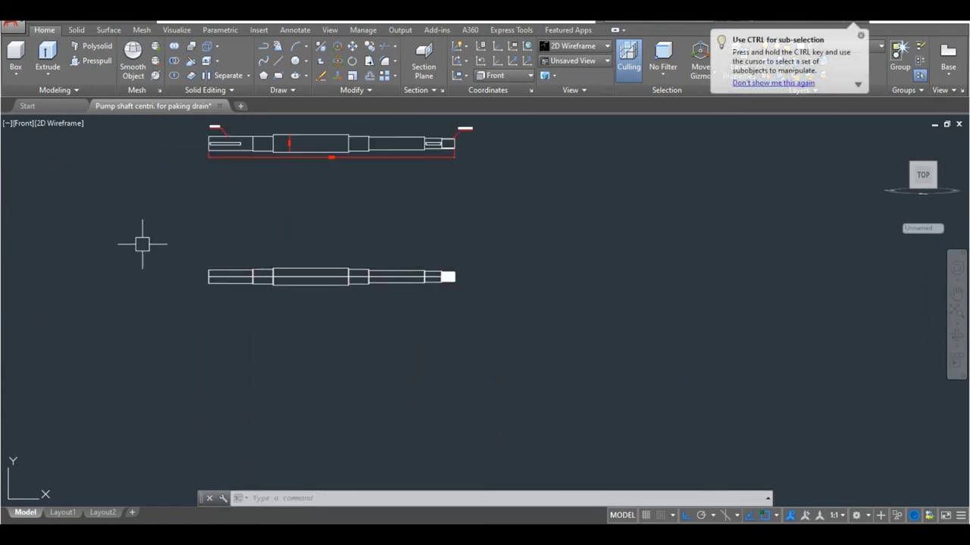
pyautogui.scroll(5, 220, 146)
pyautogui.scroll(-3, 227, 189)
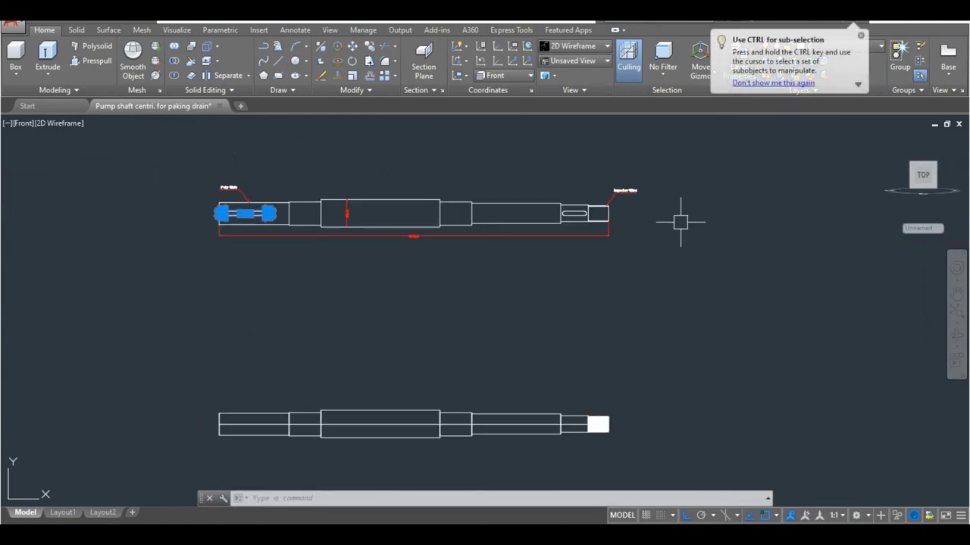
pyautogui.scroll(4, 554, 218)
pyautogui.click(553, 214)
pyautogui.scroll(-2, 677, 275)
pyautogui.scroll(-3, 433, 405)
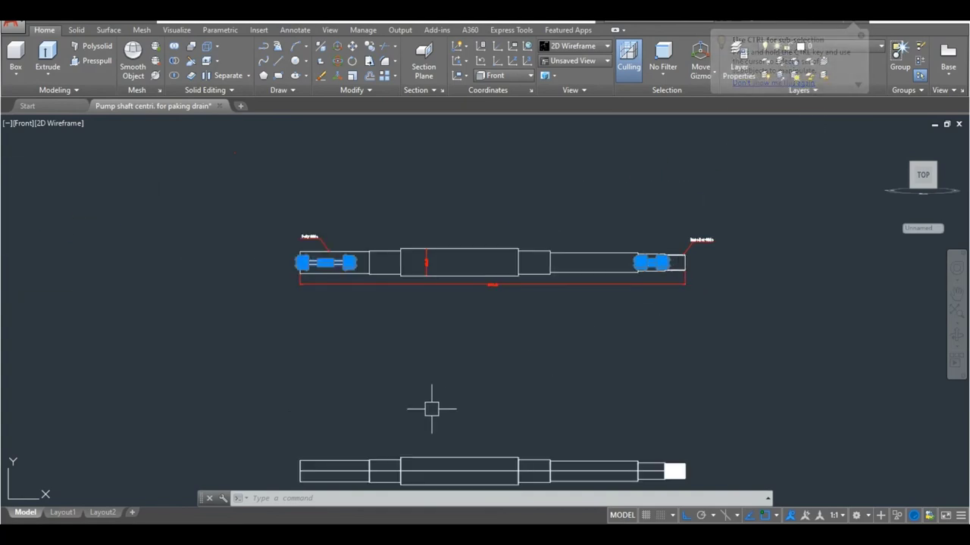
pyautogui.moveTo(433, 405)
pyautogui.keyDown('shift'); pyautogui.mouseDown(button='middle')
pyautogui.moveTo(478, 361)
pyautogui.moveTo(434, 333)
pyautogui.mouseUp(button='middle'); pyautogui.keyUp('shift')
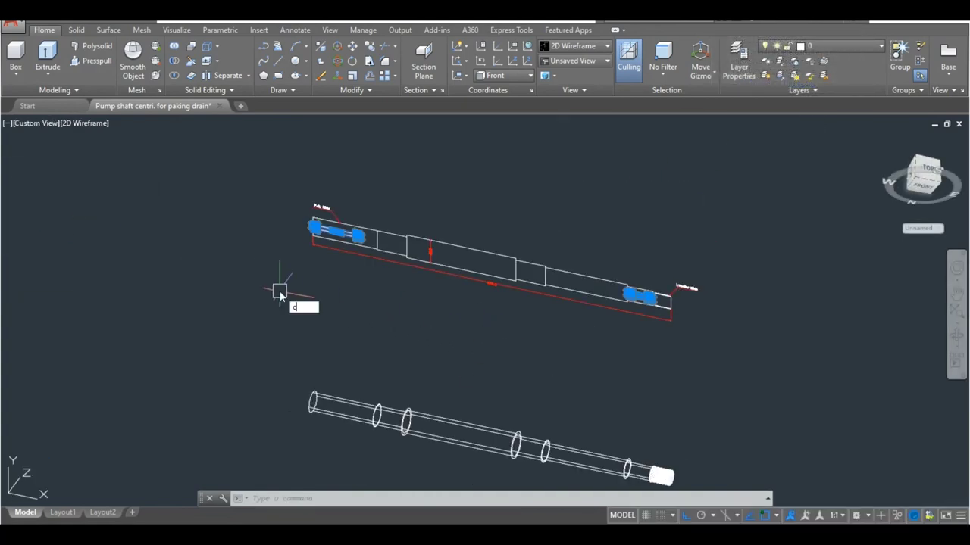
# Copy the keyway outlines from the 2D view onto the end of the 3D shaft.
pyautogui.write('o')
pyautogui.press('Return')
pyautogui.scroll(5, 321, 228)
pyautogui.scroll(2, 232, 217)
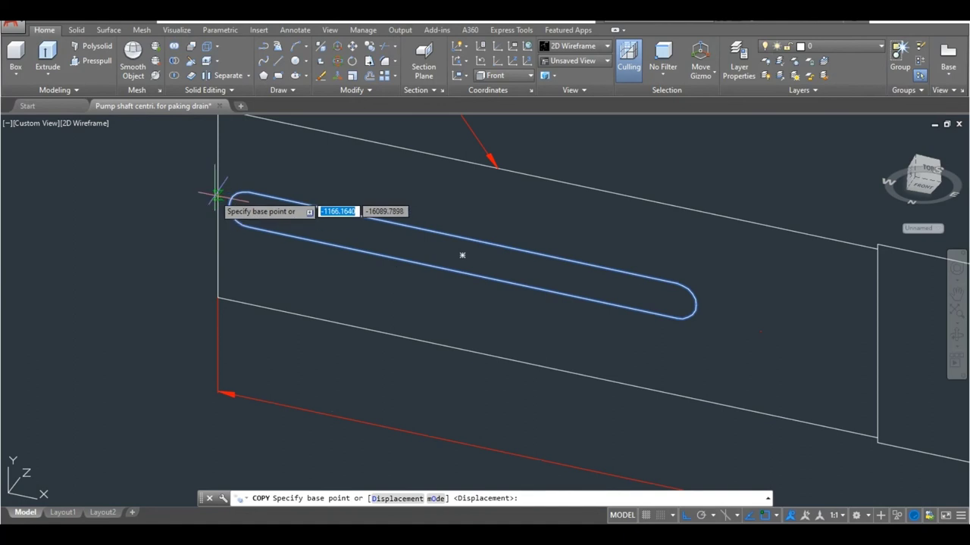
pyautogui.click(218, 197)
pyautogui.scroll(-5, 227, 186)
pyautogui.scroll(5, 230, 259)
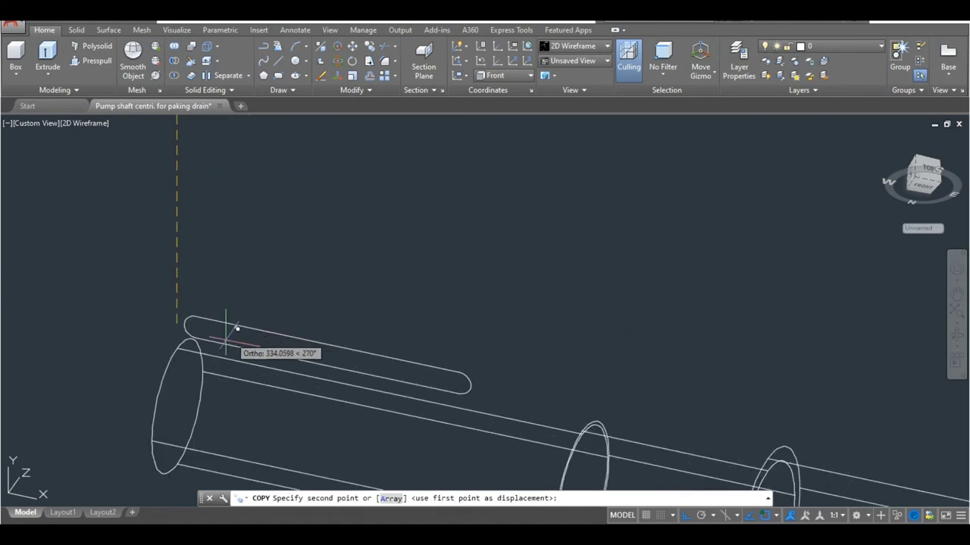
pyautogui.click(202, 371)
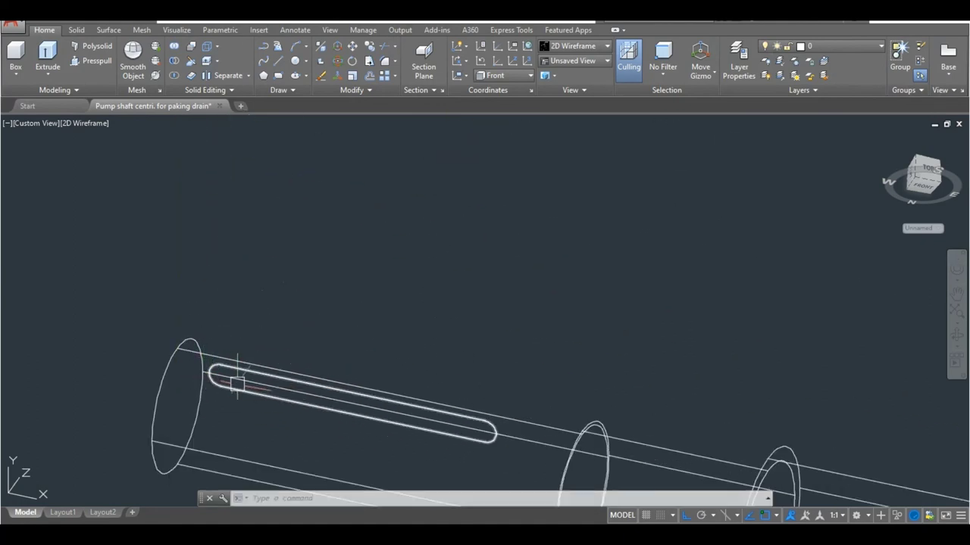
pyautogui.moveTo(281, 357); pyautogui.dragTo(241, 180, button='middle')
# Extrude the copied keyway outline into a solid with the default height of -5.
pyautogui.write('t')
pyautogui.press('Return')
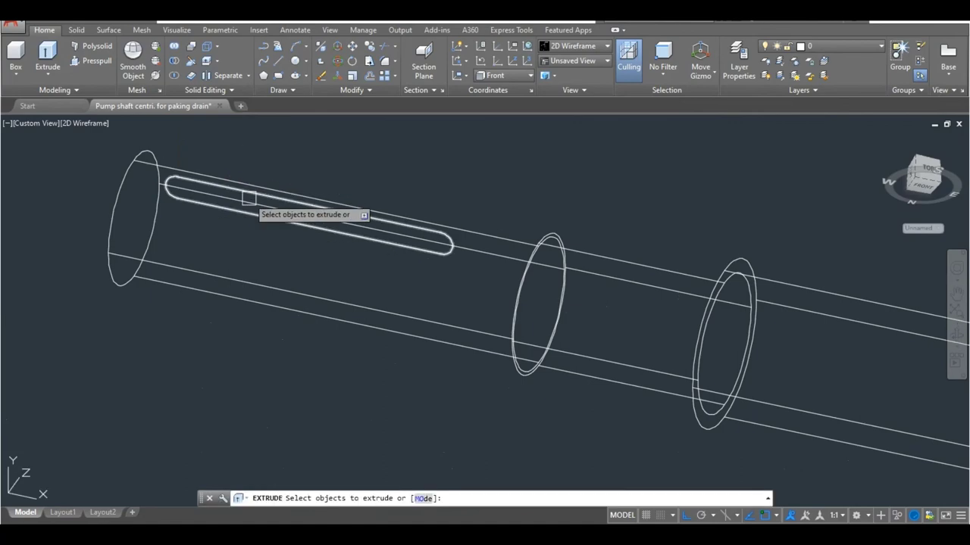
pyautogui.scroll(-3, 253, 217)
pyautogui.scroll(3, 765, 335)
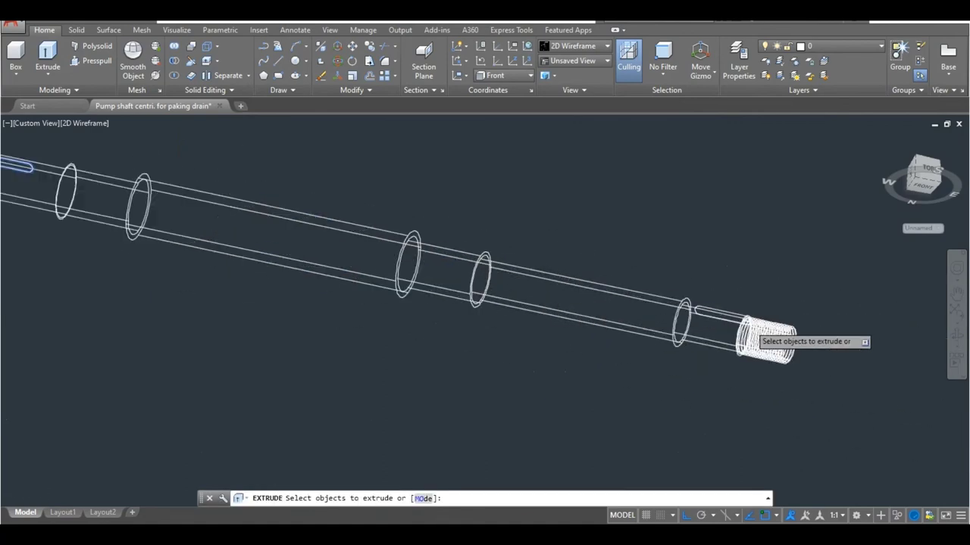
pyautogui.scroll(3, 757, 334)
pyautogui.click(507, 268)
pyautogui.scroll(-5, 237, 361)
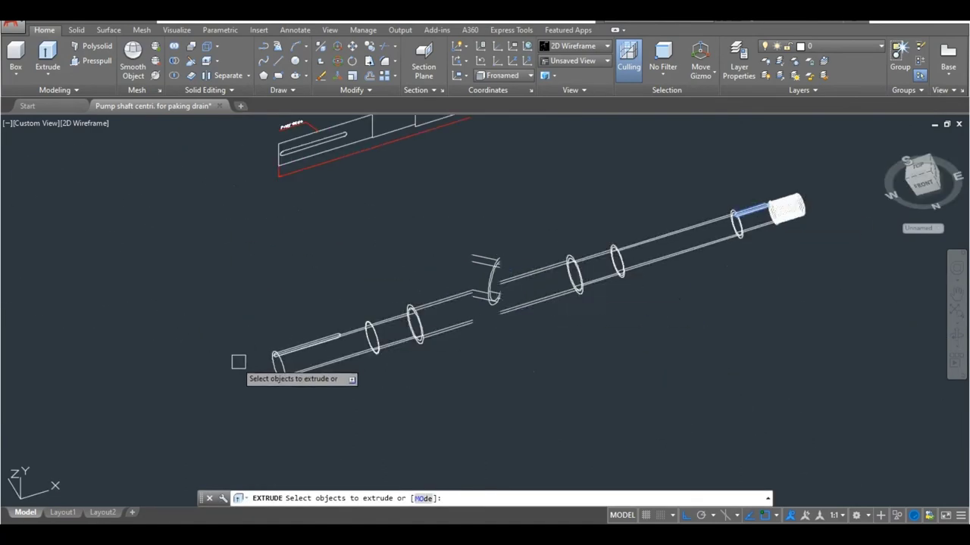
pyautogui.keyDown('shift'); pyautogui.moveTo(281, 346); pyautogui.dragTo(281, 195, button='middle'); pyautogui.keyUp('shift')
pyautogui.press('Return')
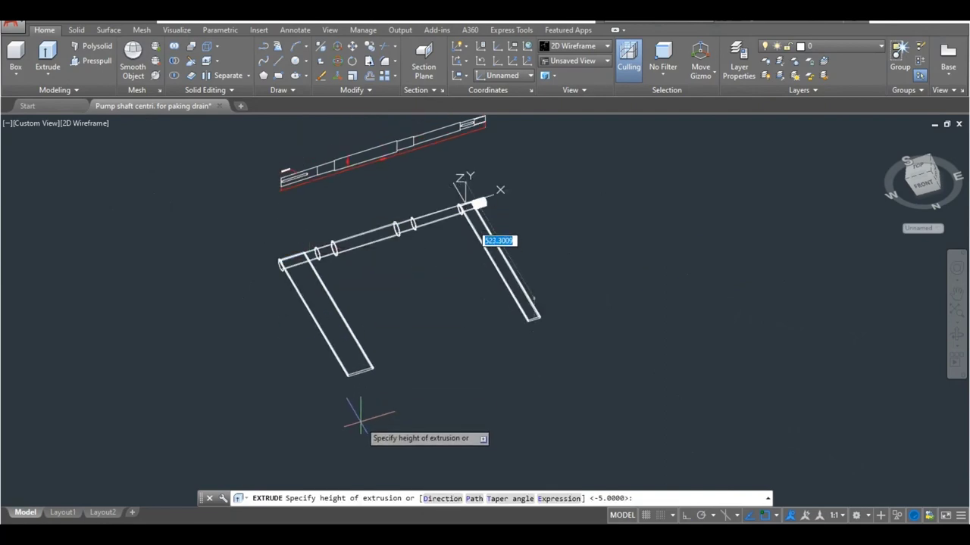
pyautogui.write('5')
pyautogui.press('Return')
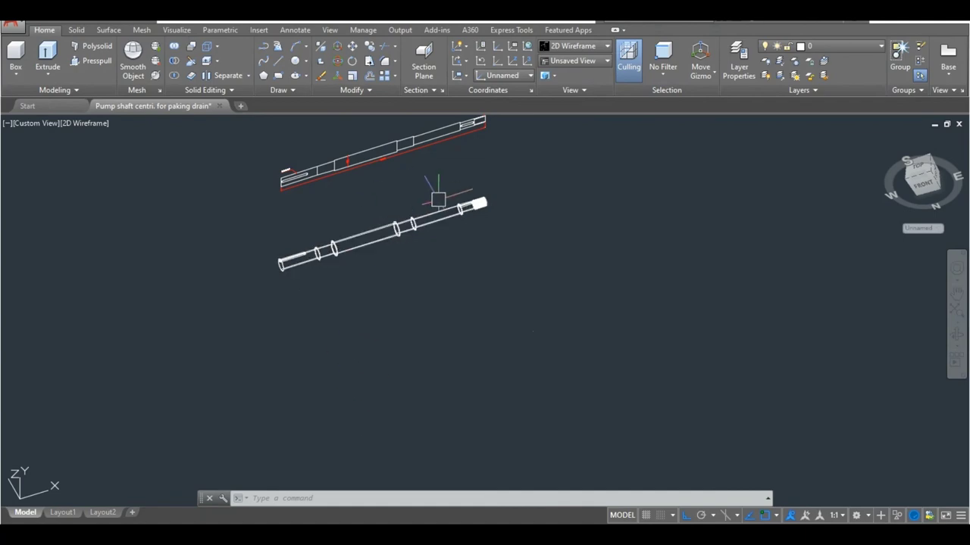
pyautogui.scroll(5, 437, 199)
pyautogui.moveTo(364, 274)
pyautogui.keyDown('shift'); pyautogui.mouseDown(button='middle')
pyautogui.moveTo(295, 265)
pyautogui.moveTo(460, 170)
pyautogui.moveTo(478, 270)
pyautogui.mouseUp(button='middle'); pyautogui.keyUp('shift')
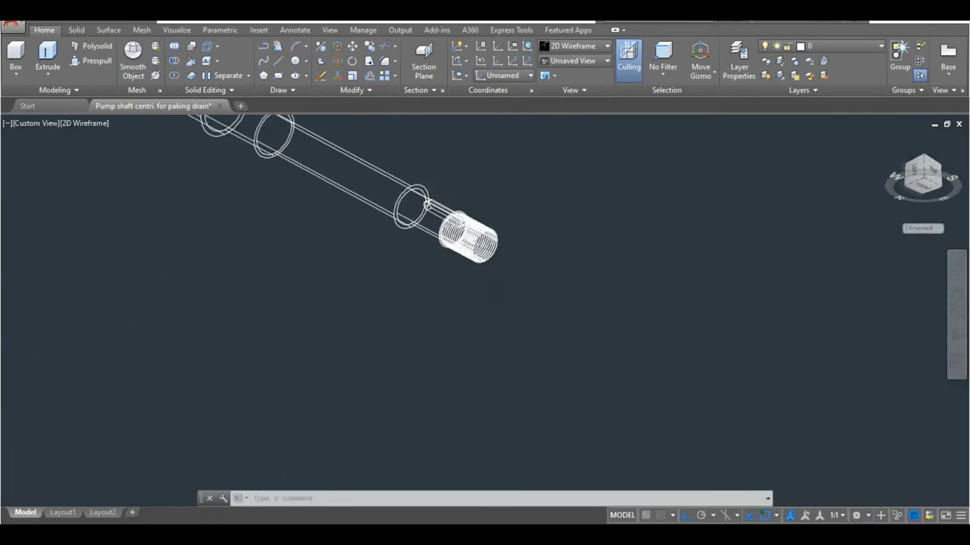
pyautogui.scroll(-4, 277, 169)
pyautogui.scroll(4, 265, 144)
pyautogui.scroll(-2, 287, 244)
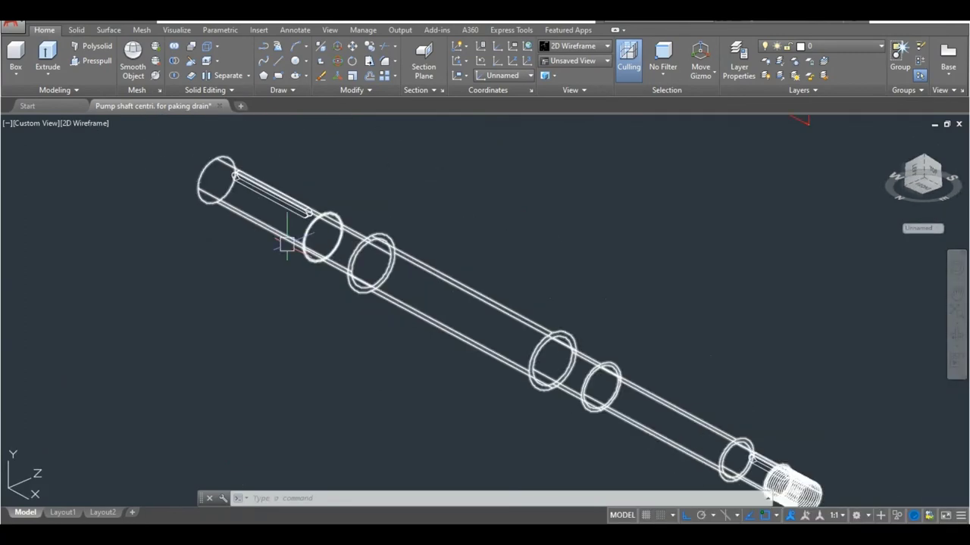
# Subtract the keyway solids from the shaft, then orbit the shaded shaft to inspect the slots.
pyautogui.write('su')
pyautogui.press('Return')
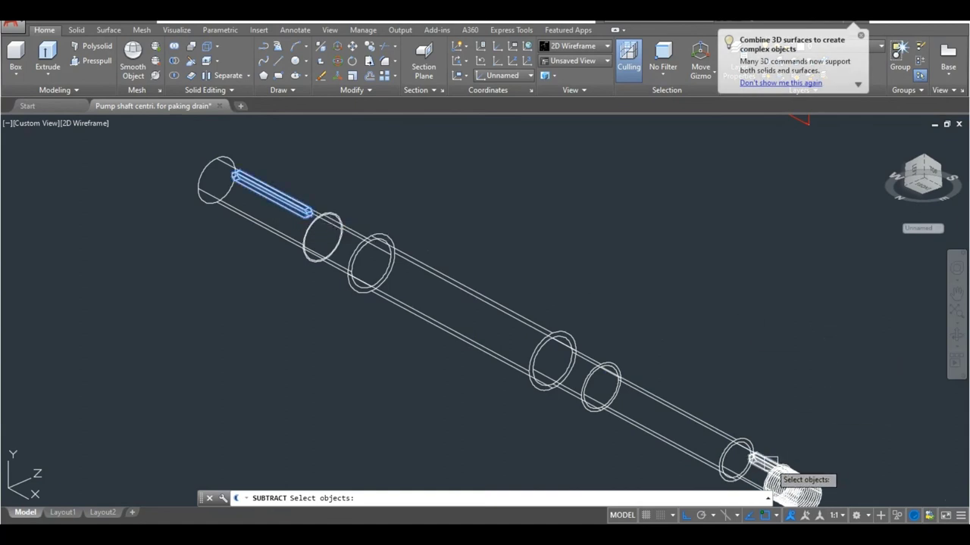
pyautogui.press('Return')
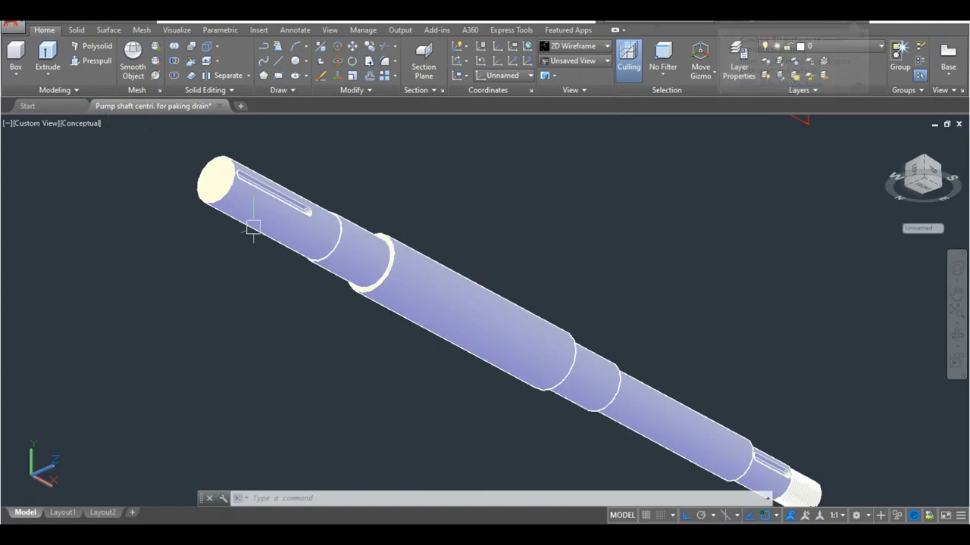
pyautogui.keyDown('shift'); pyautogui.moveTo(432, 281); pyautogui.dragTo(632, 367, button='middle'); pyautogui.keyUp('shift')
pyautogui.scroll(1, 681, 424)
pyautogui.scroll(2, 655, 405)
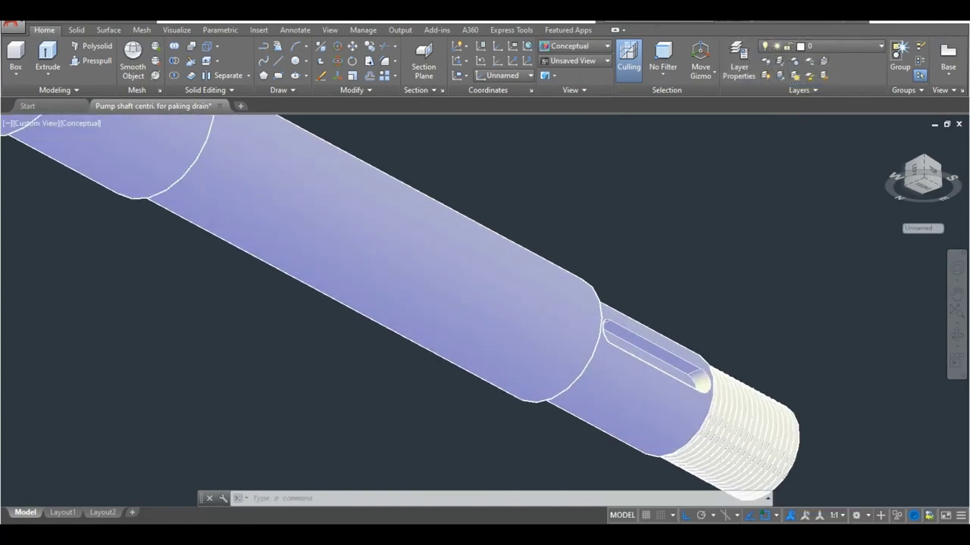
pyautogui.scroll(-5, 724, 366)
pyautogui.moveTo(581, 336)
pyautogui.keyDown('shift'); pyautogui.mouseDown(button='middle')
pyautogui.moveTo(519, 364)
pyautogui.moveTo(562, 337)
pyautogui.mouseUp(button='middle'); pyautogui.keyUp('shift')
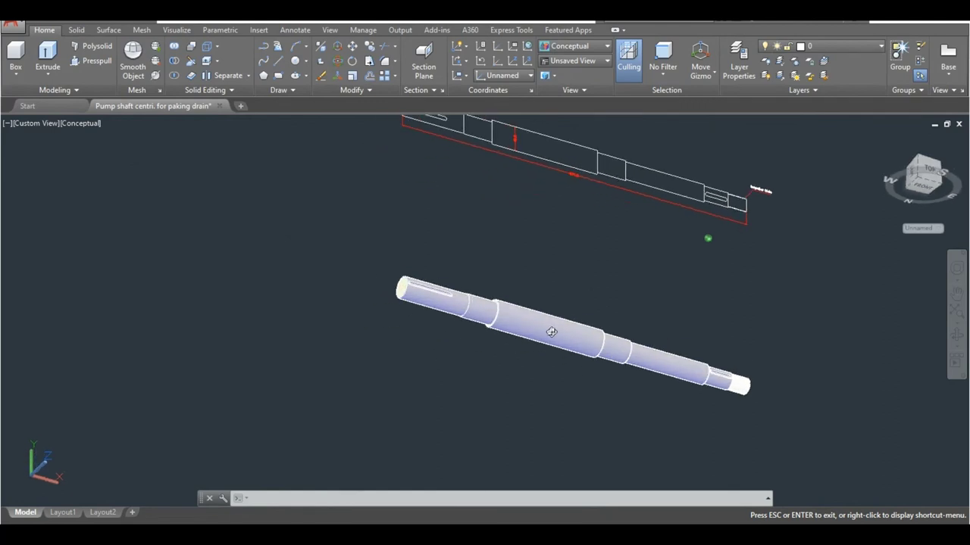
pyautogui.scroll(2, 561, 338)
pyautogui.moveTo(631, 329)
pyautogui.keyDown('shift'); pyautogui.mouseDown(button='middle')
pyautogui.moveTo(547, 368)
pyautogui.moveTo(560, 340)
pyautogui.mouseUp(button='middle'); pyautogui.keyUp('shift')
pyautogui.scroll(2, 561, 340)
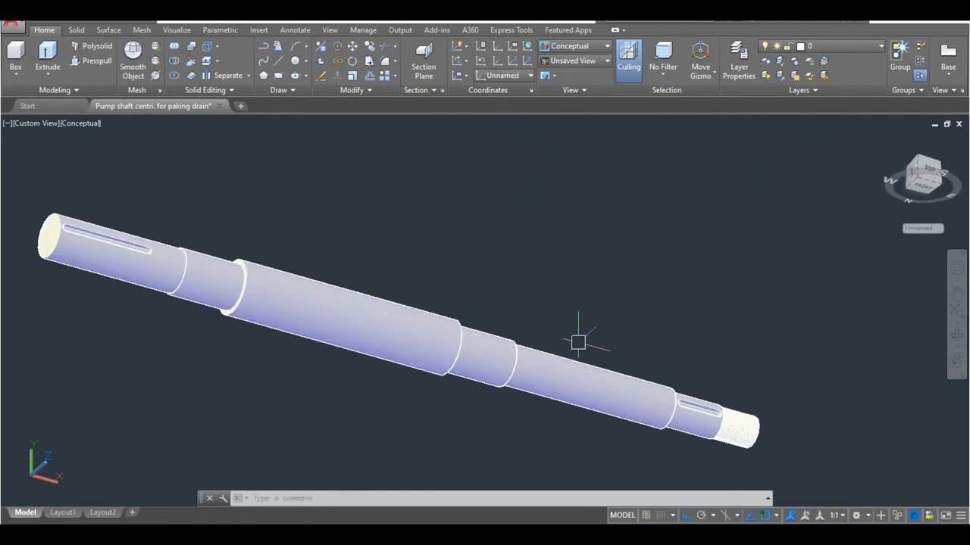
pyautogui.moveTo(636, 308); pyautogui.dragTo(654, 302, button='middle')
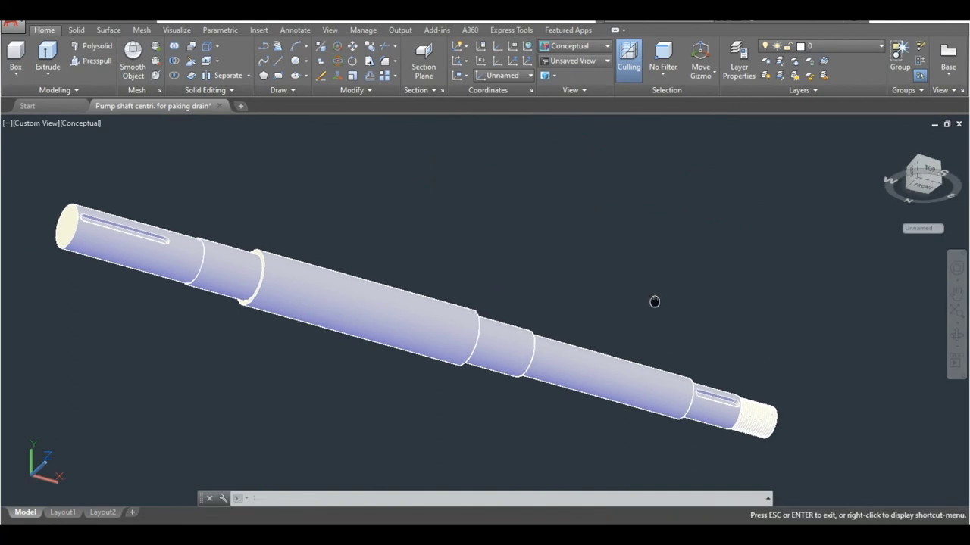